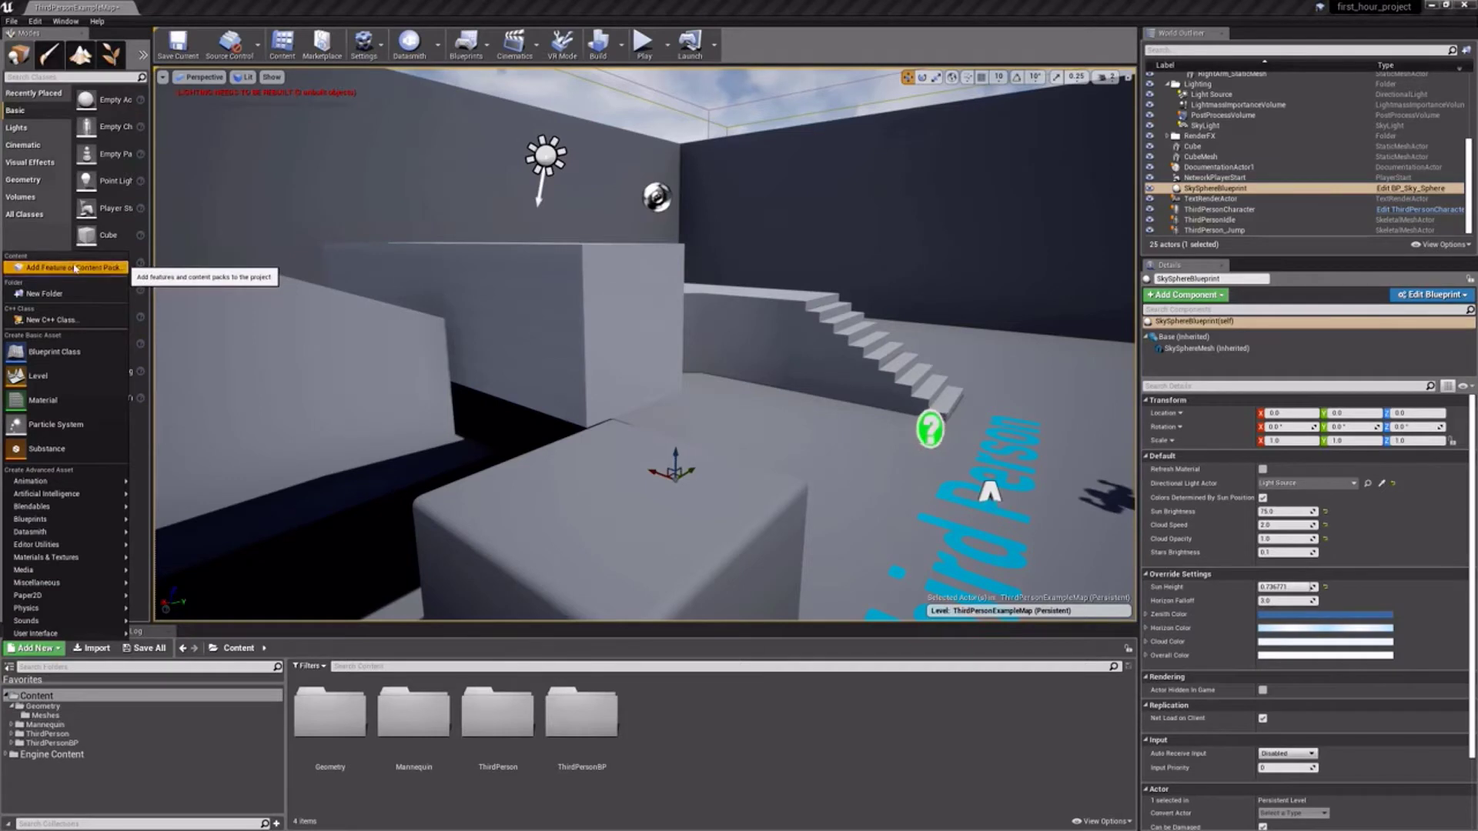
Step: Add the Starter Content pack to the project, check its StarterContent folder under Content, and close the content dialog
{"action": "left_click", "coordinate": [75, 267]}
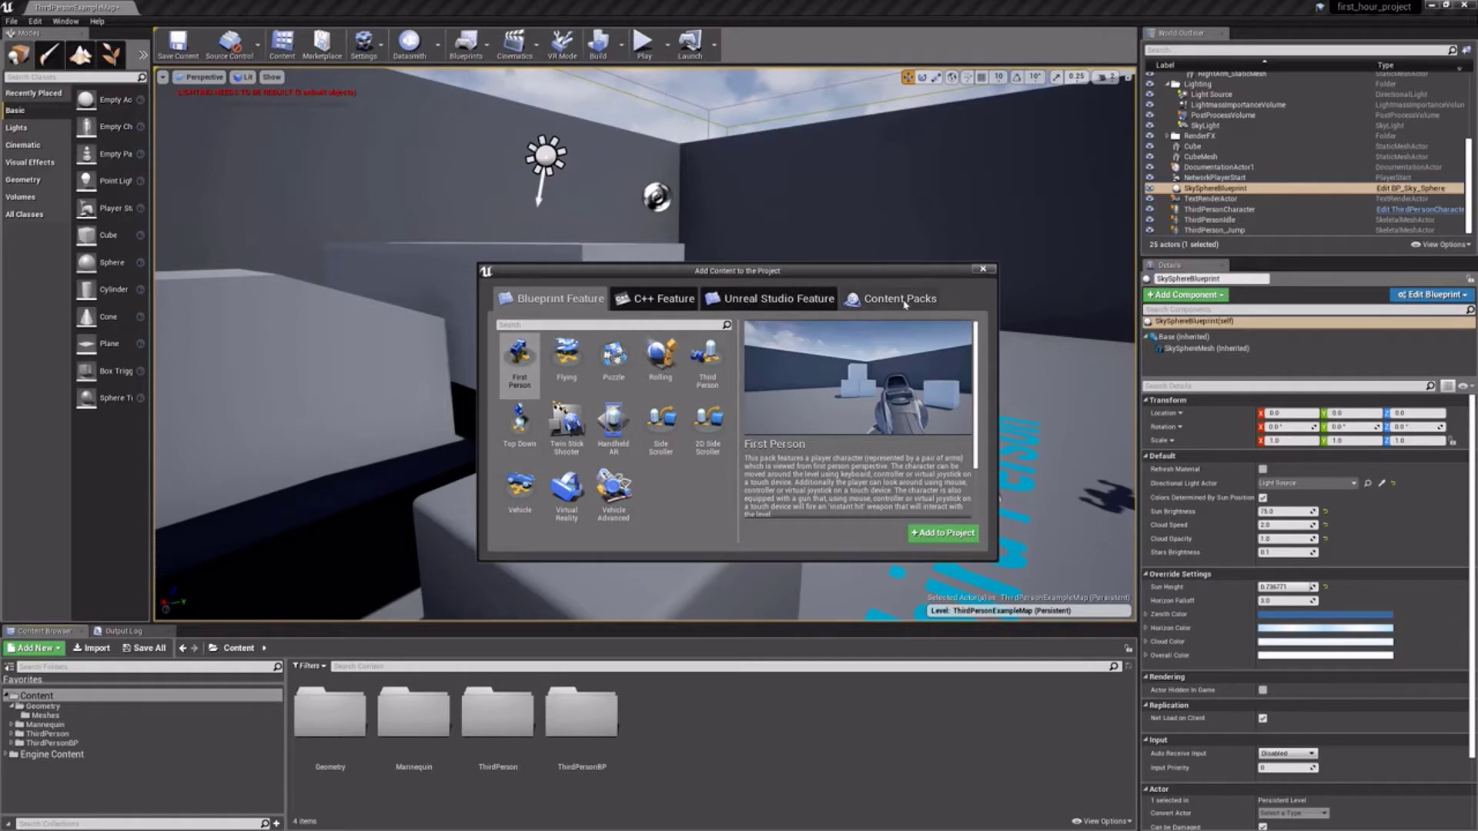
{"action": "left_click", "coordinate": [899, 299]}
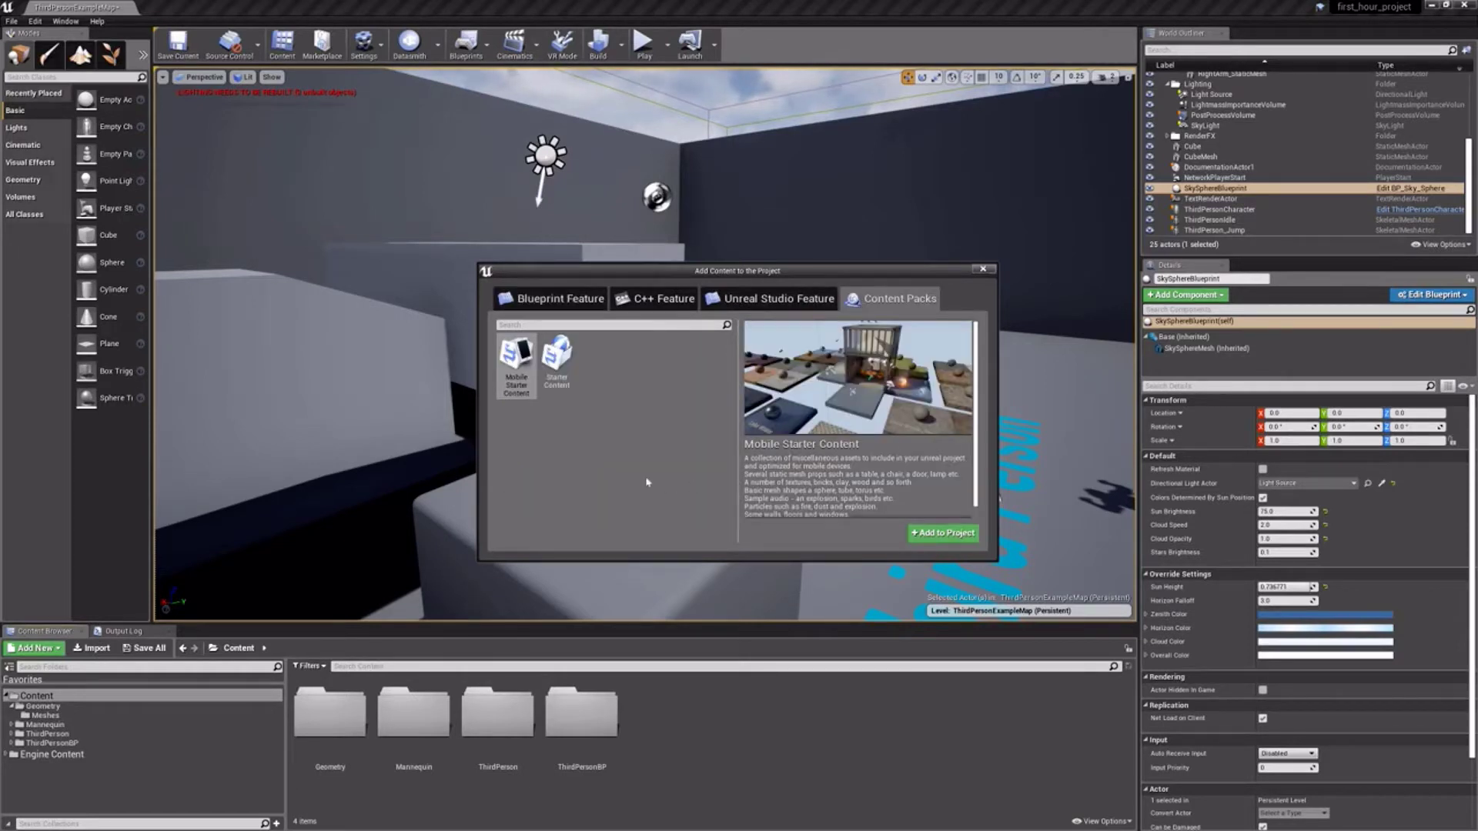
{"action": "left_click", "coordinate": [557, 360]}
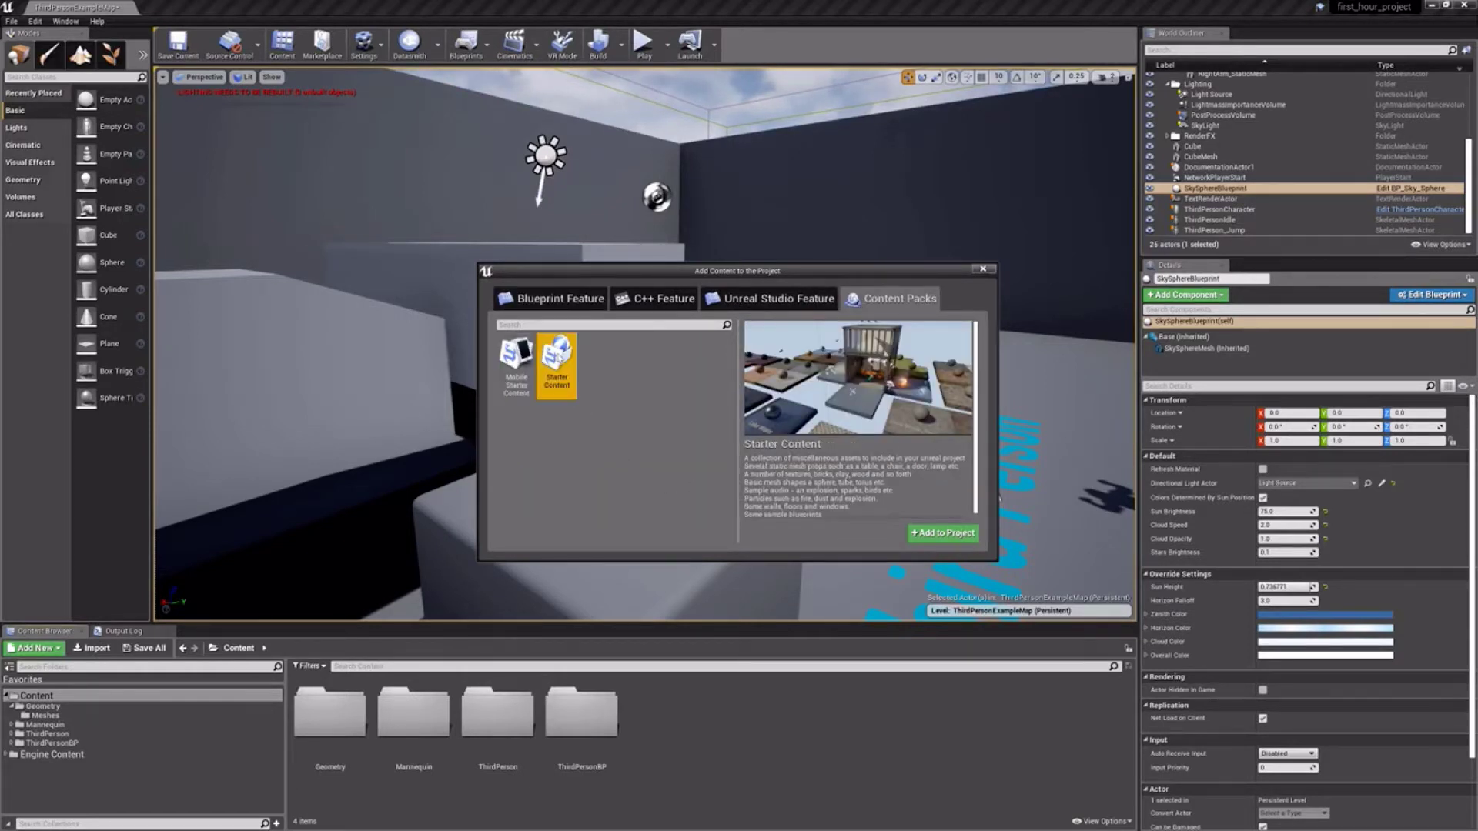
{"action": "left_click", "coordinate": [963, 536]}
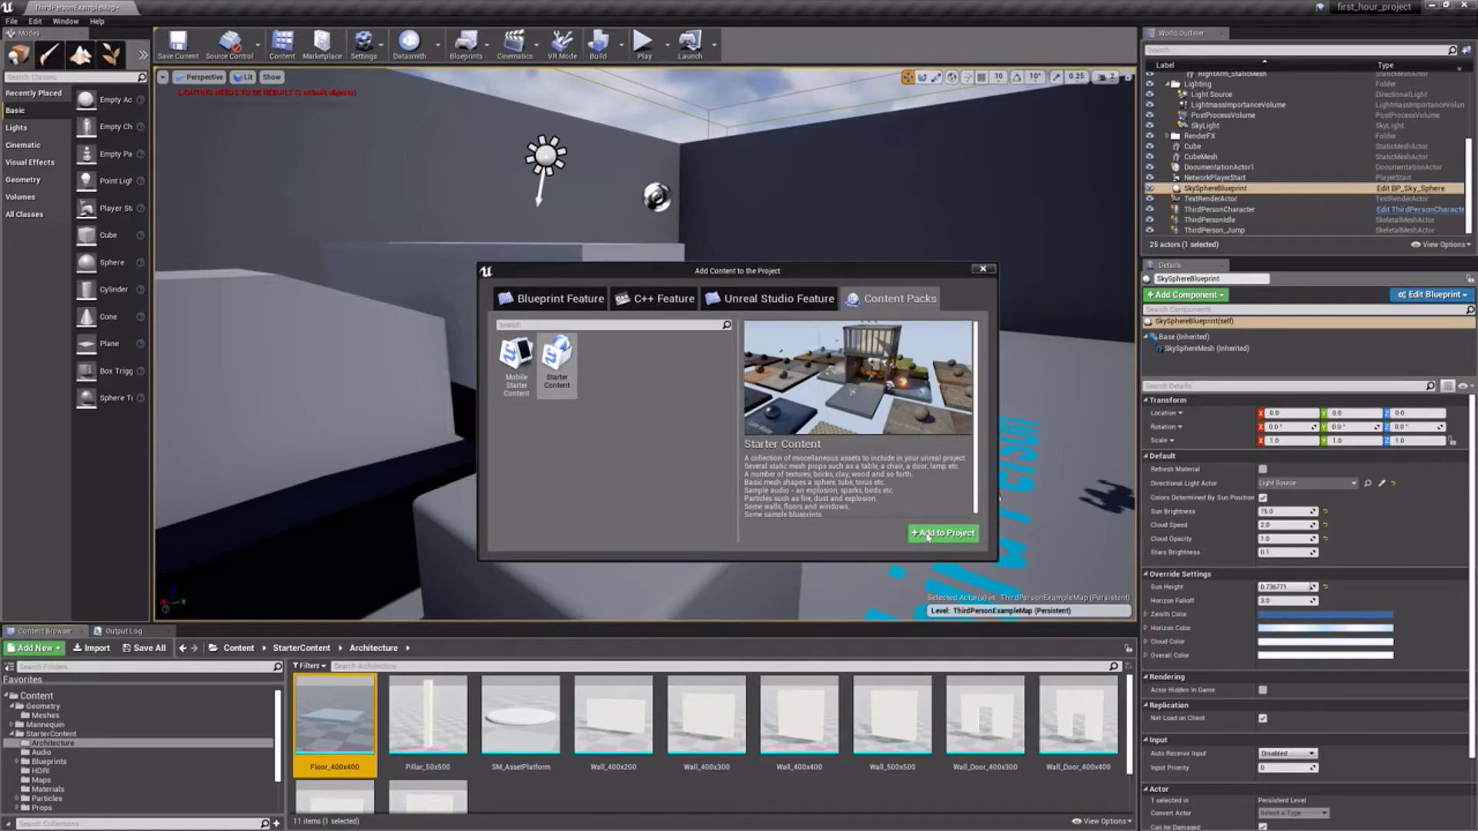
{"action": "left_click", "coordinate": [239, 648]}
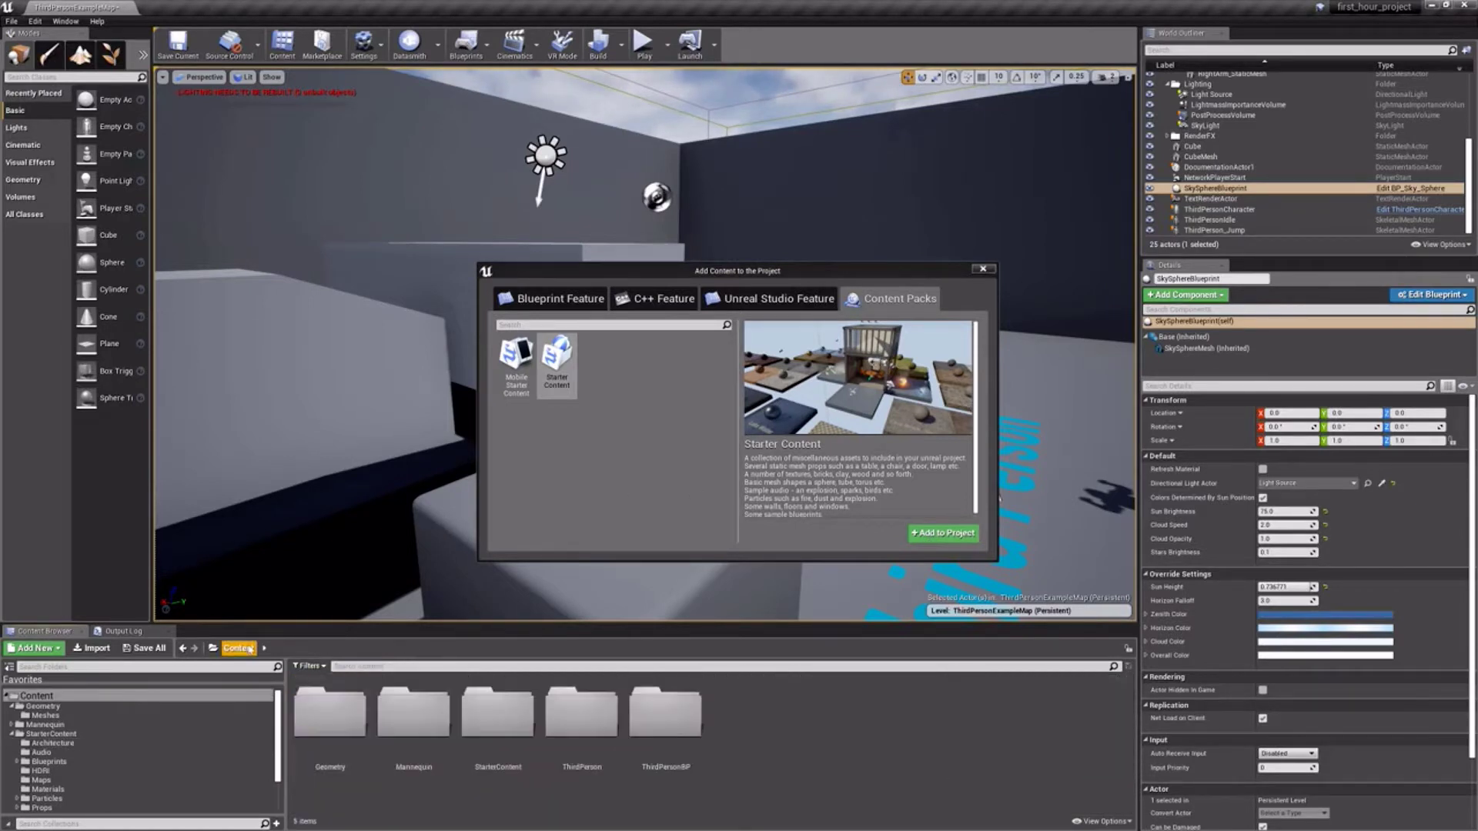
{"action": "left_click", "coordinate": [485, 723]}
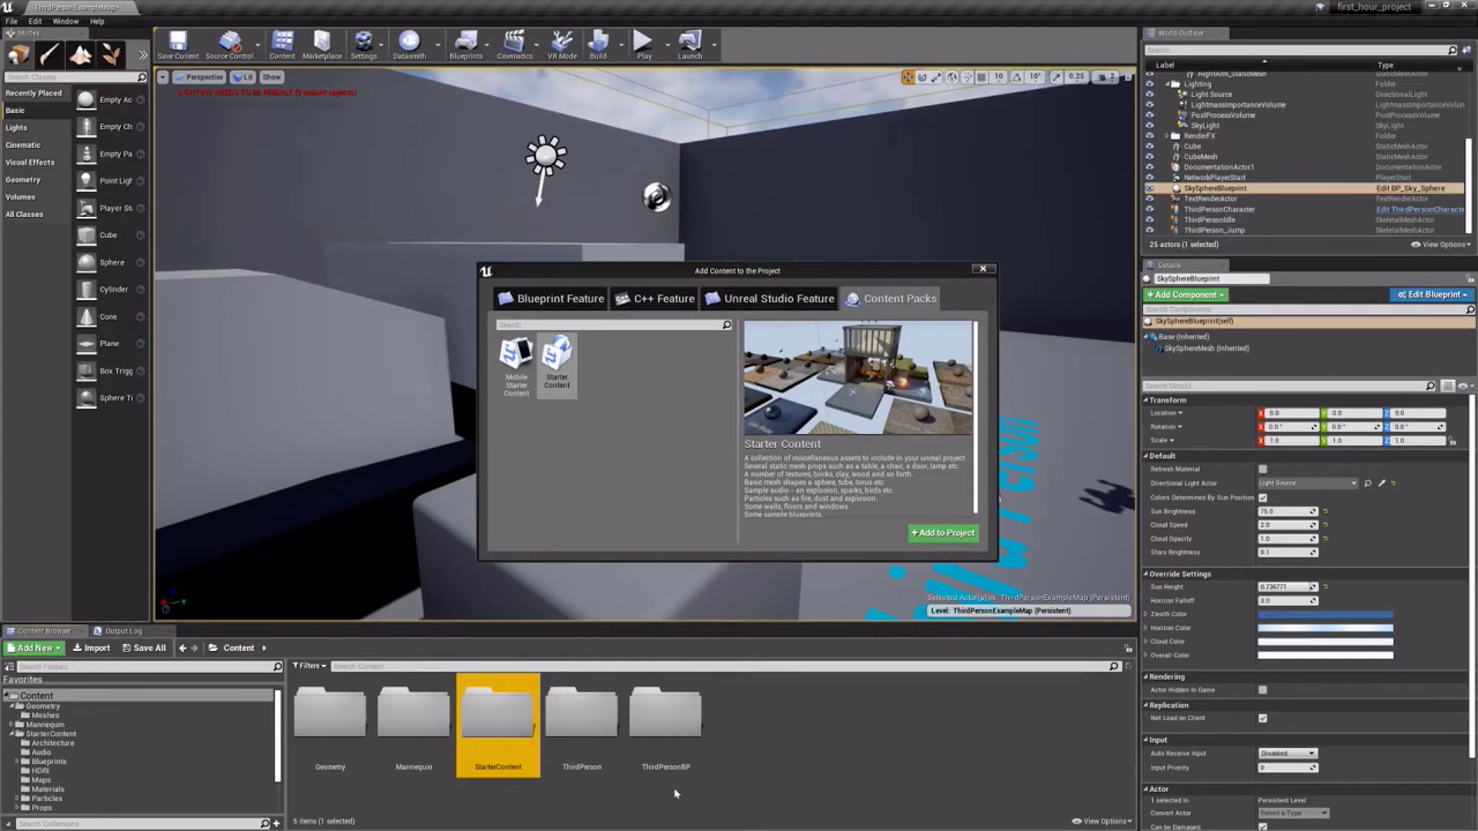
{"action": "left_click", "coordinate": [983, 269]}
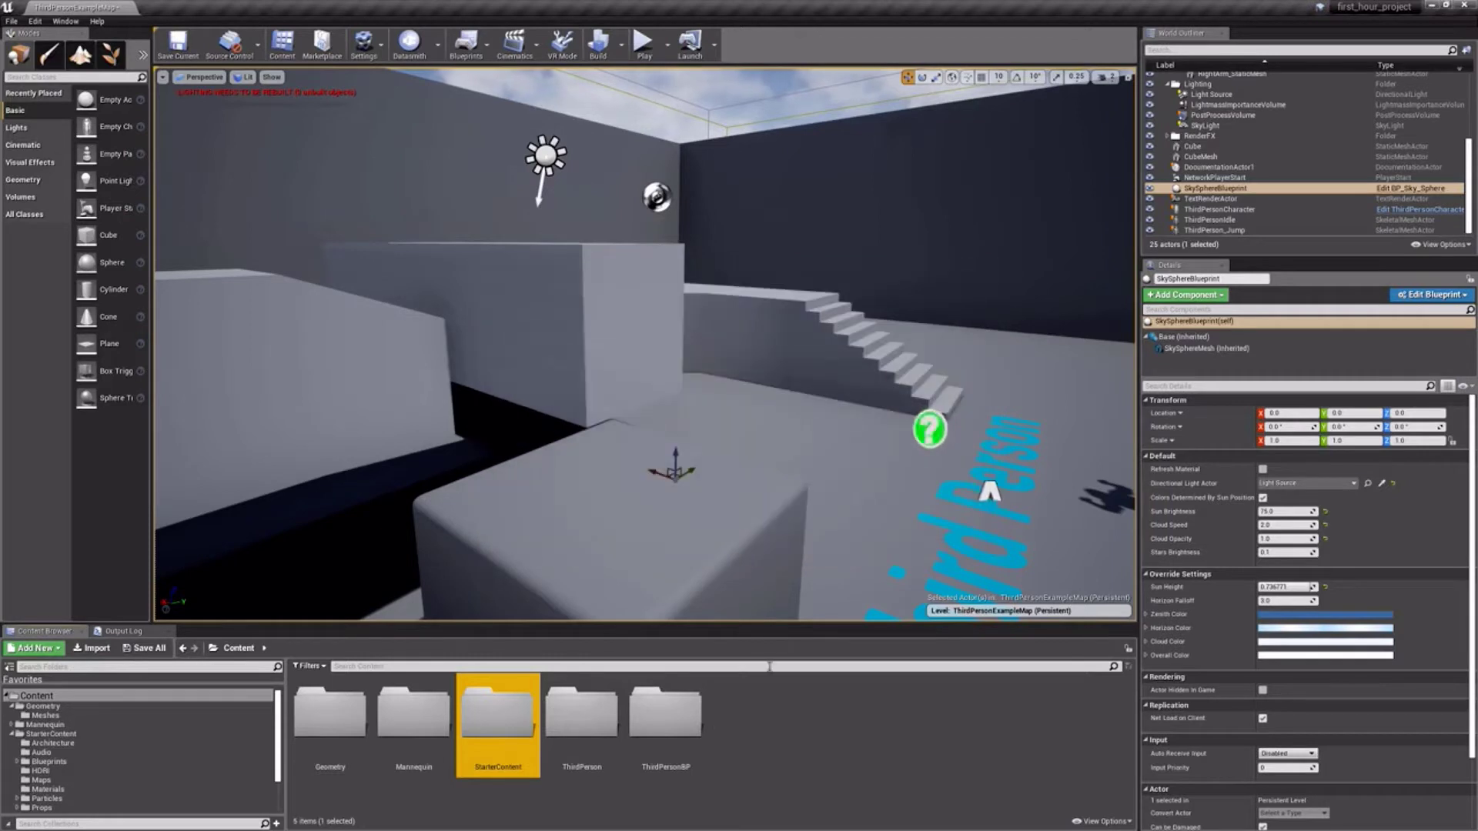
Step: Place the P_Fire particle effect from StarterContent's Particles folder on top of the foreground block
{"action": "double_click", "coordinate": [497, 723]}
{"action": "double_click", "coordinate": [842, 728]}
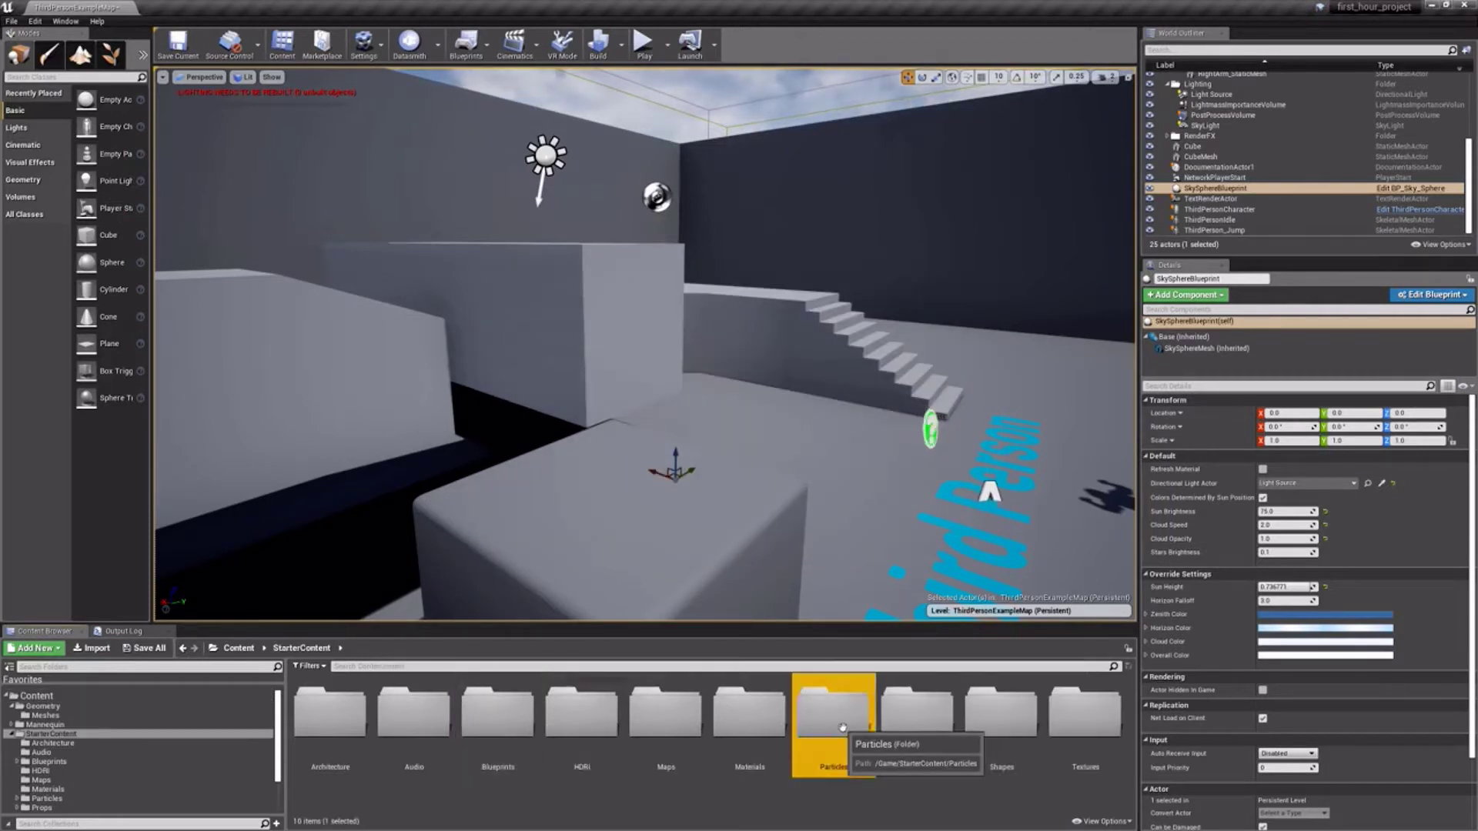
{"action": "left_click_drag", "start_coordinate": [569, 730], "coordinate": [618, 468]}
Step: Open StarterContent's Architecture folder and place the Wall_Door_400x300 mesh on the floor beyond the stairs
{"action": "left_click", "coordinate": [301, 648]}
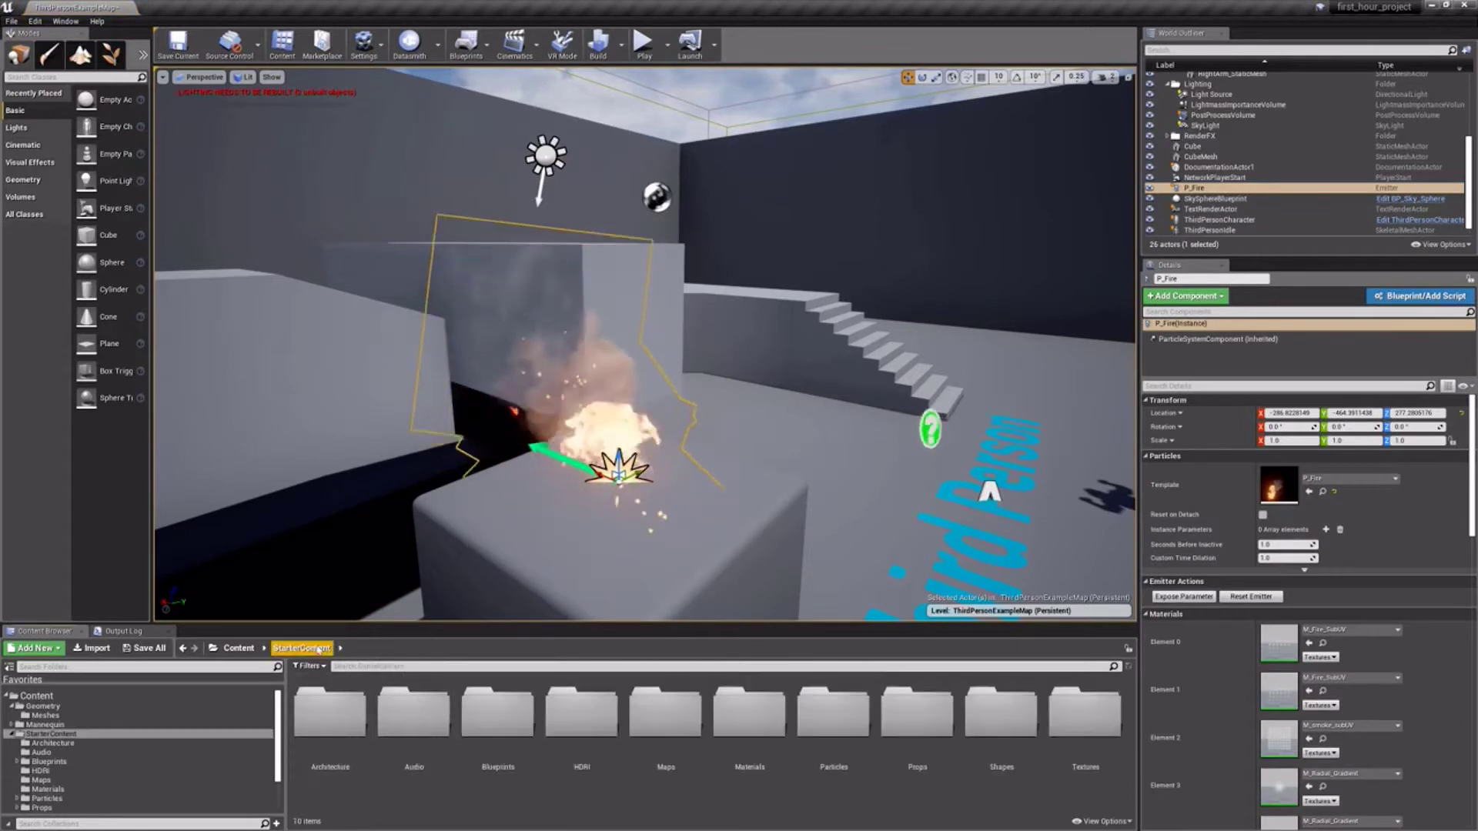
{"action": "left_click", "coordinate": [355, 727]}
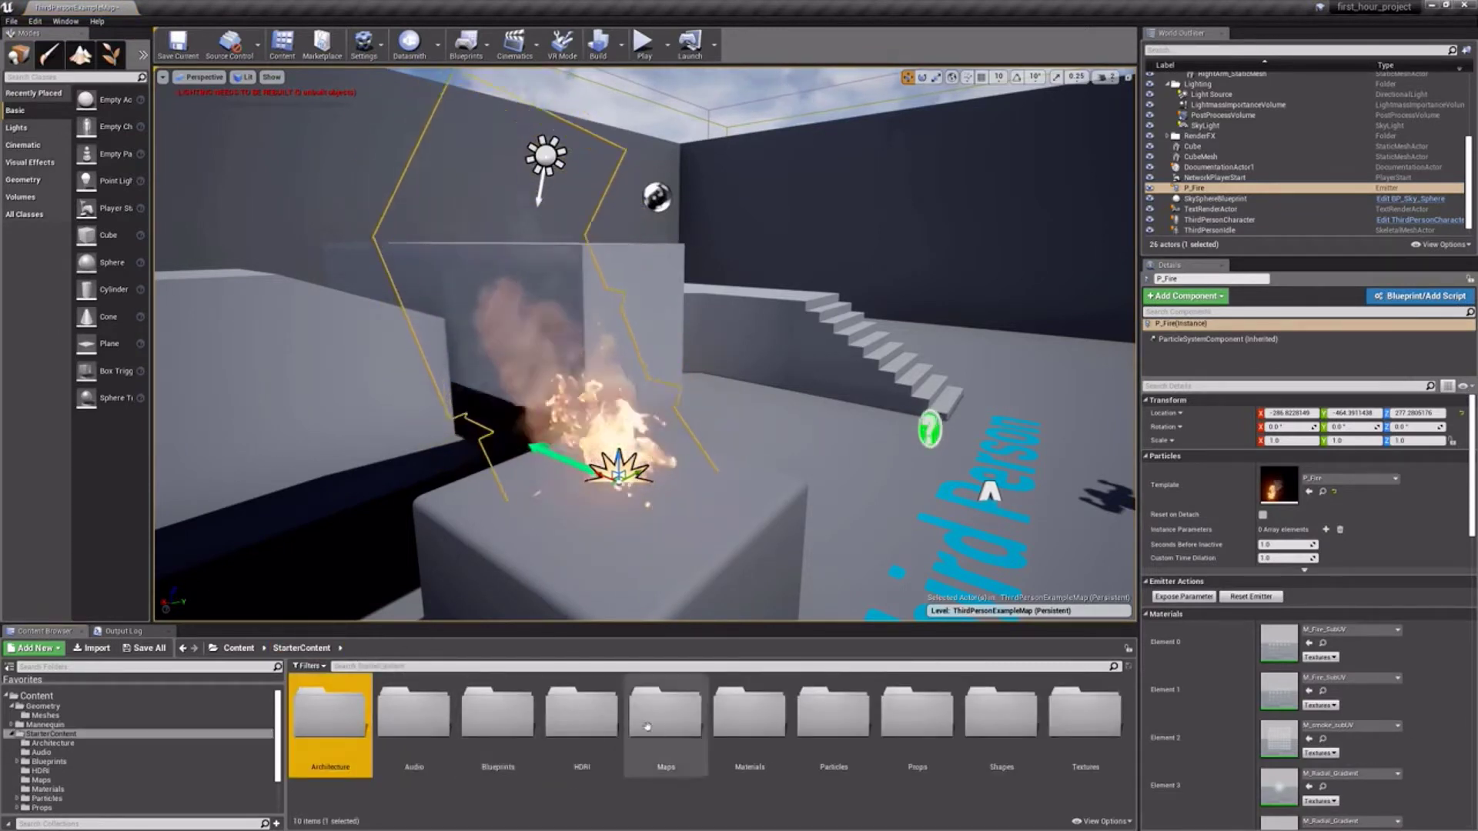
{"action": "double_click", "coordinate": [355, 727]}
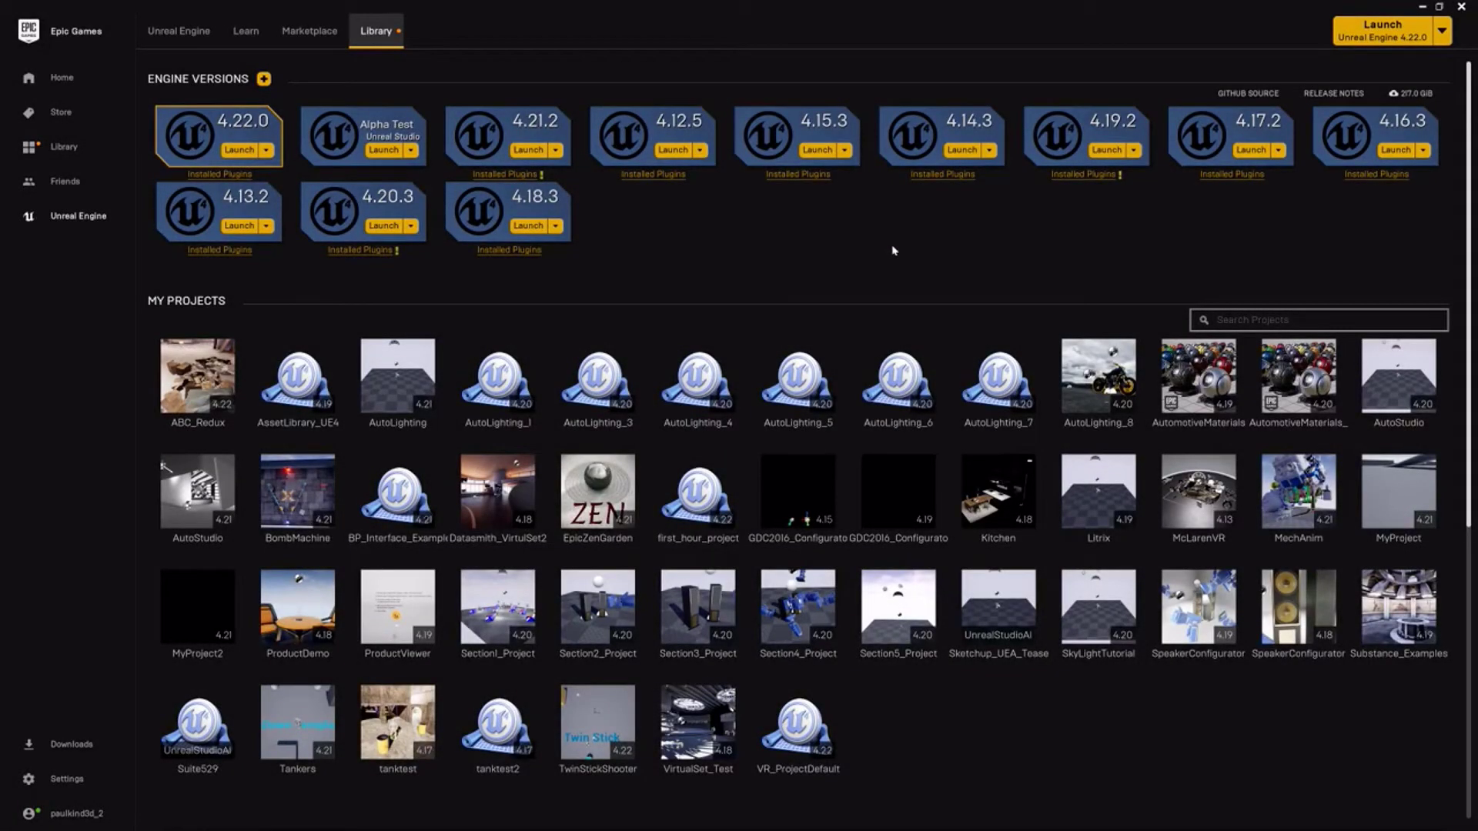
Step: In the Epic Games Launcher's Marketplace, browse the free Epic Games content and open the details of Infinity Blade: Grass Lands
{"action": "left_click", "coordinate": [303, 33]}
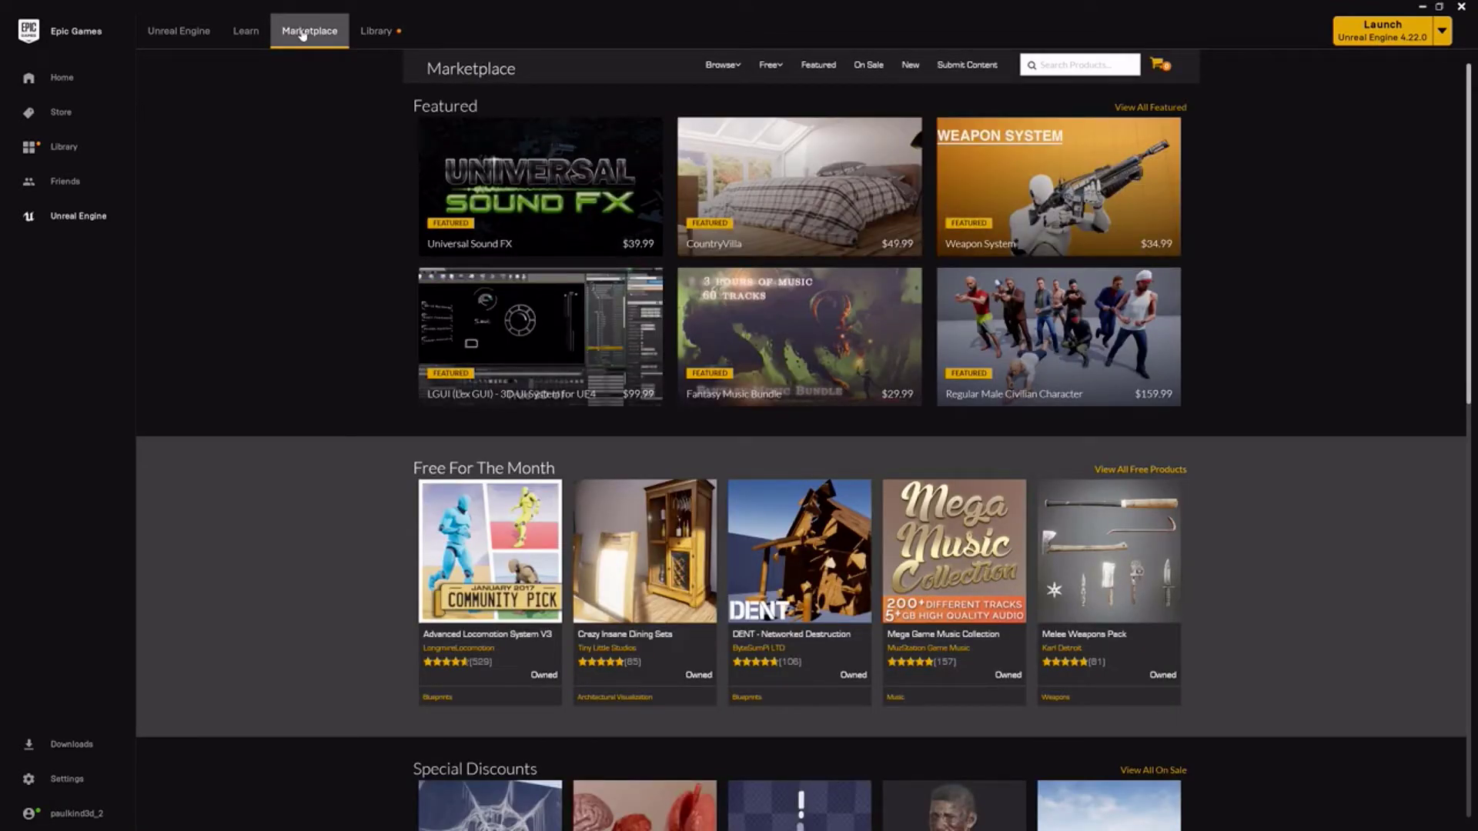
{"action": "left_click", "coordinate": [771, 65]}
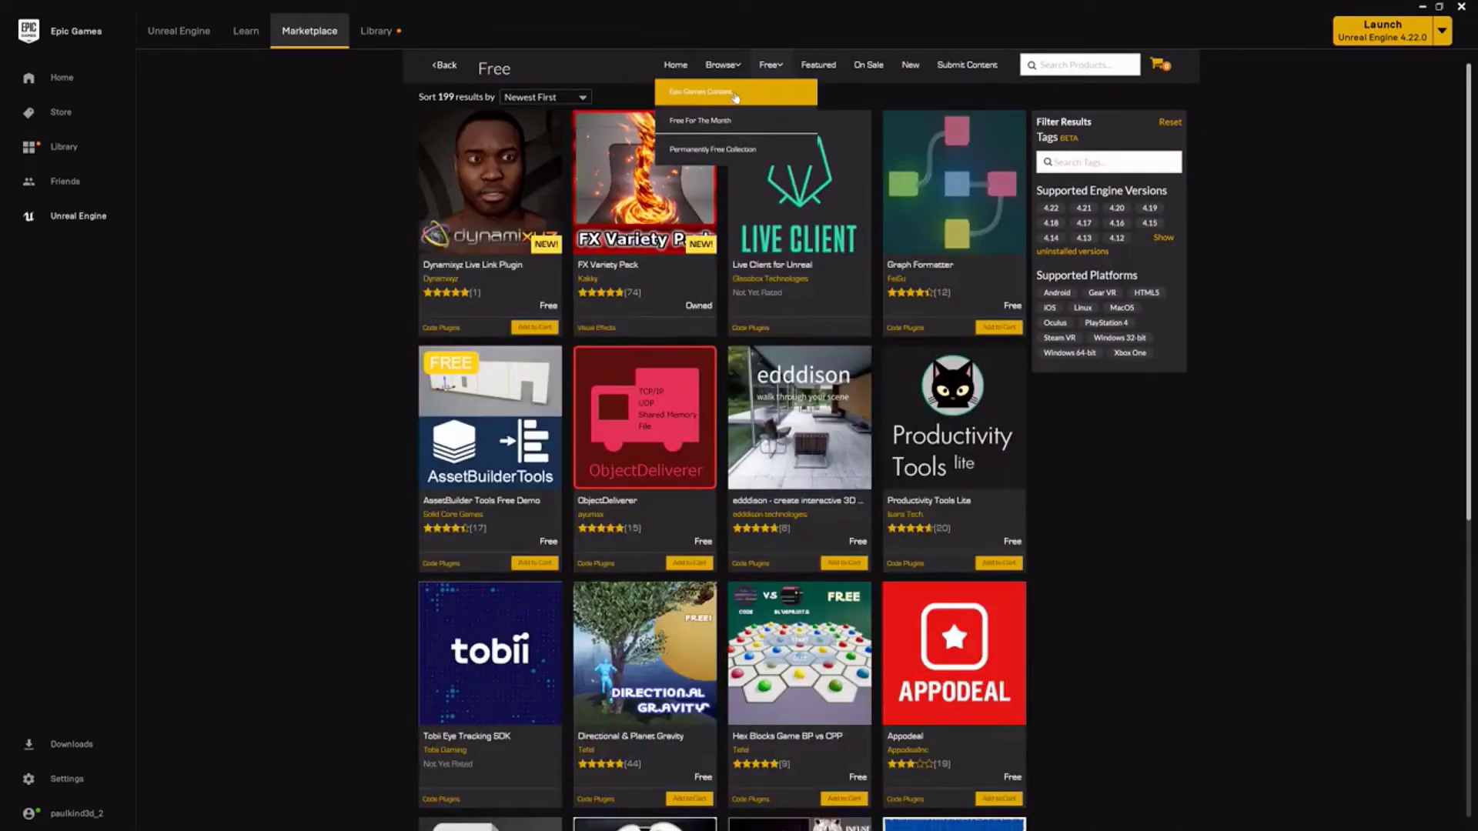
{"action": "left_click", "coordinate": [735, 95]}
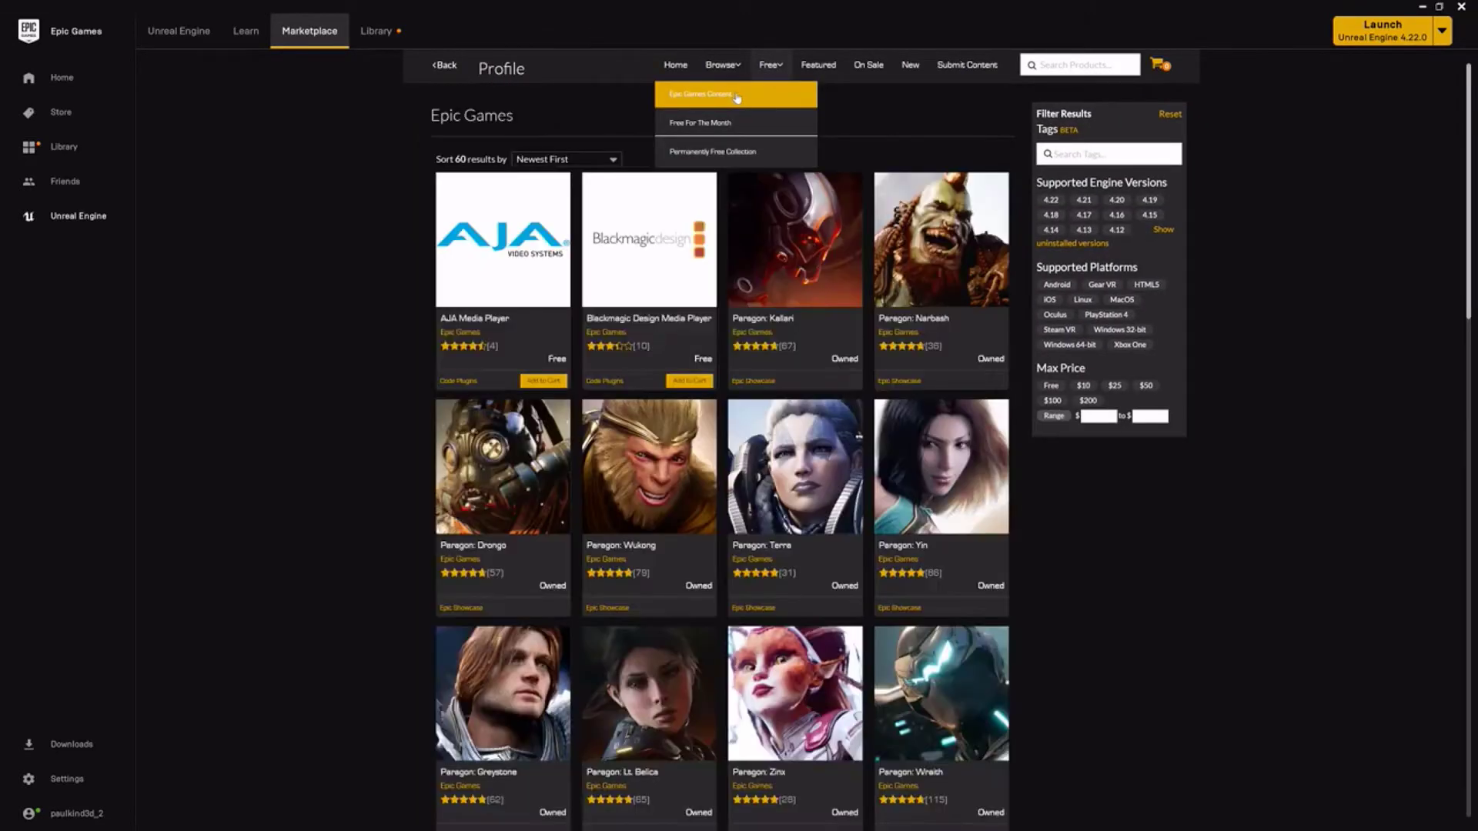
{"action": "scroll", "coordinate": [876, 292], "scroll_direction": "down", "scroll_amount": 10}
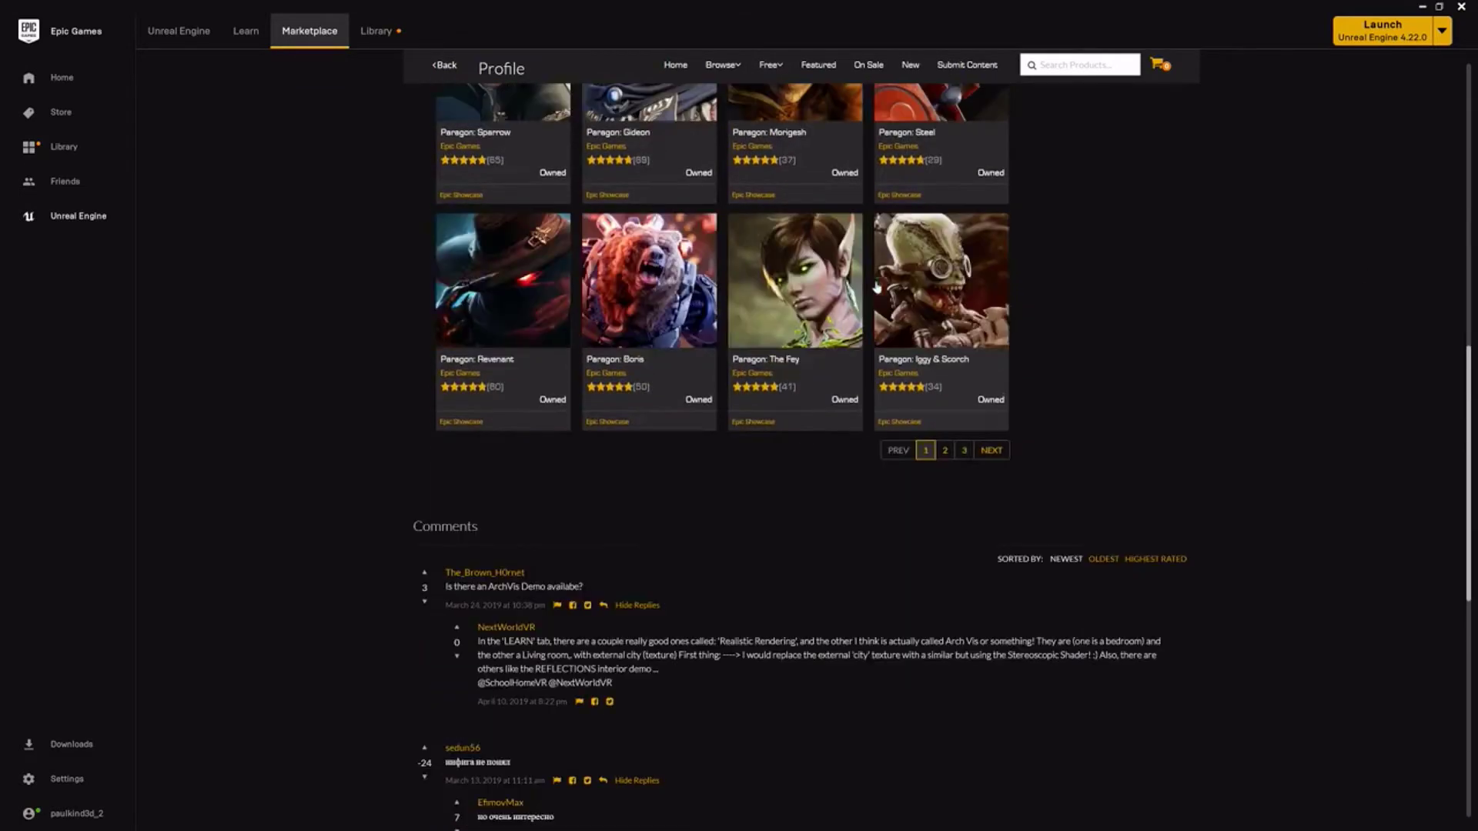
{"action": "left_click", "coordinate": [964, 451]}
{"action": "scroll", "coordinate": [539, 323], "scroll_direction": "down", "scroll_amount": 8}
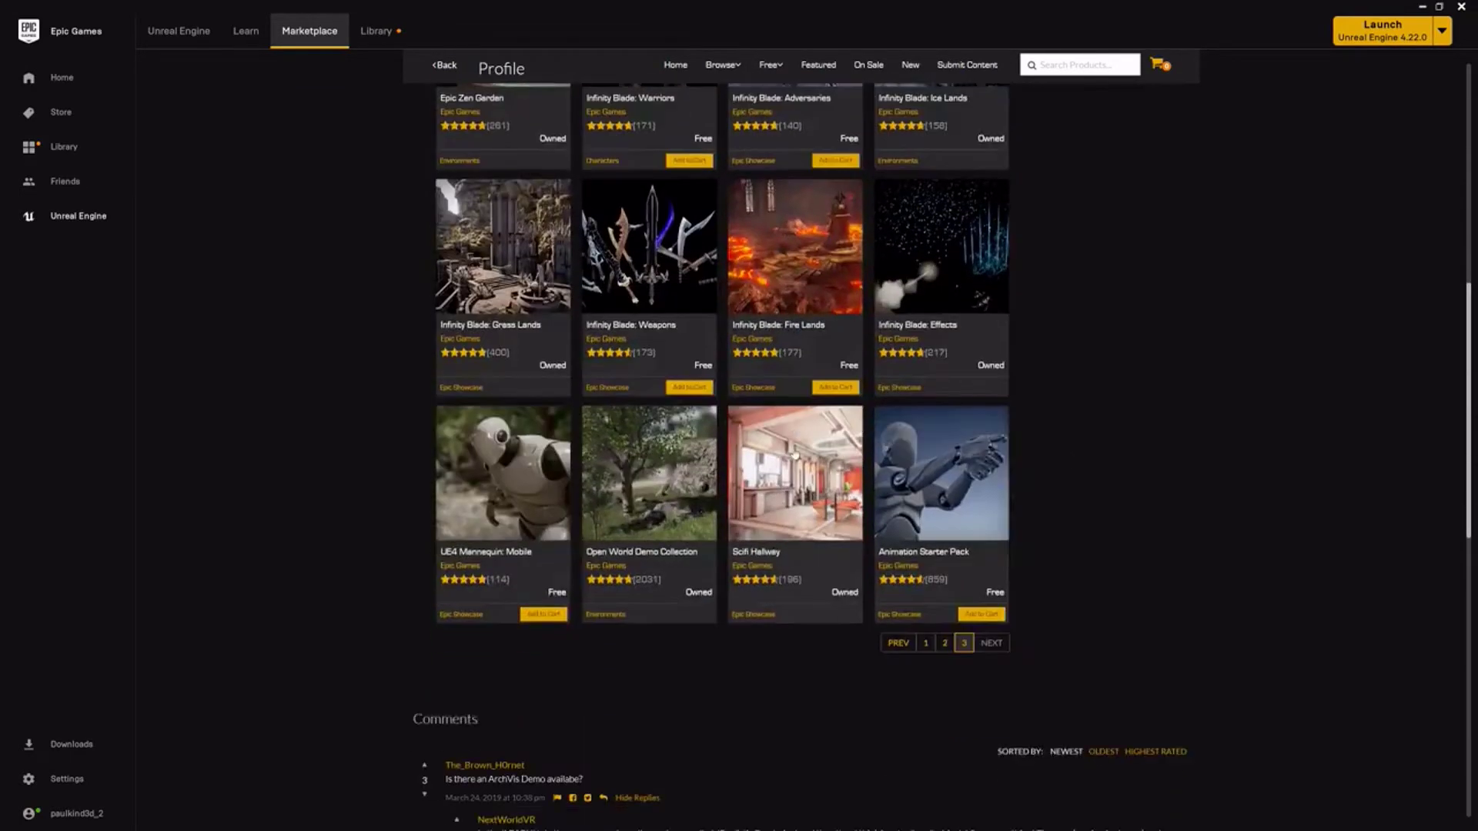
{"action": "left_click", "coordinate": [521, 280]}
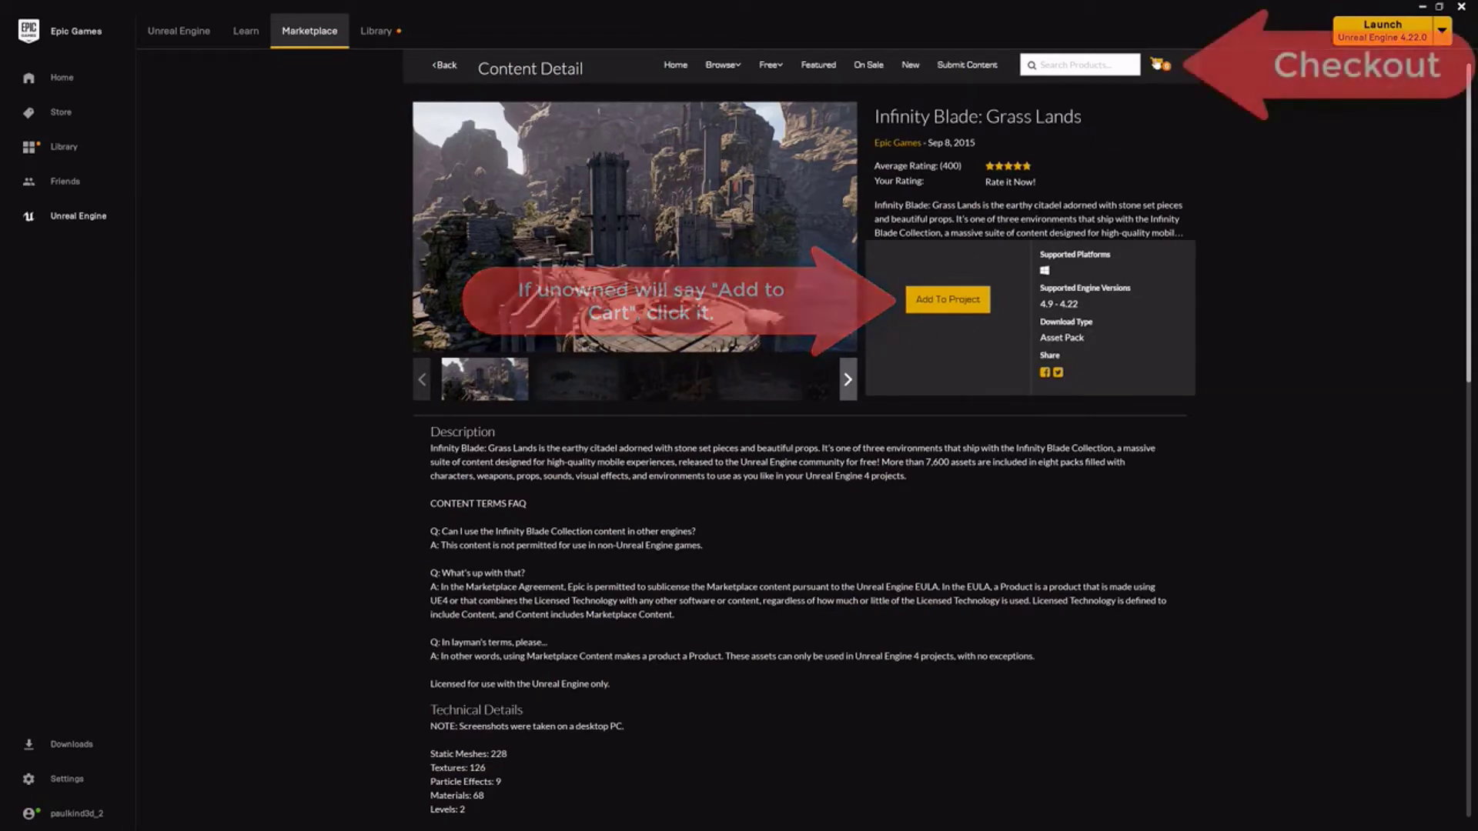
{"action": "left_click", "coordinate": [1158, 63]}
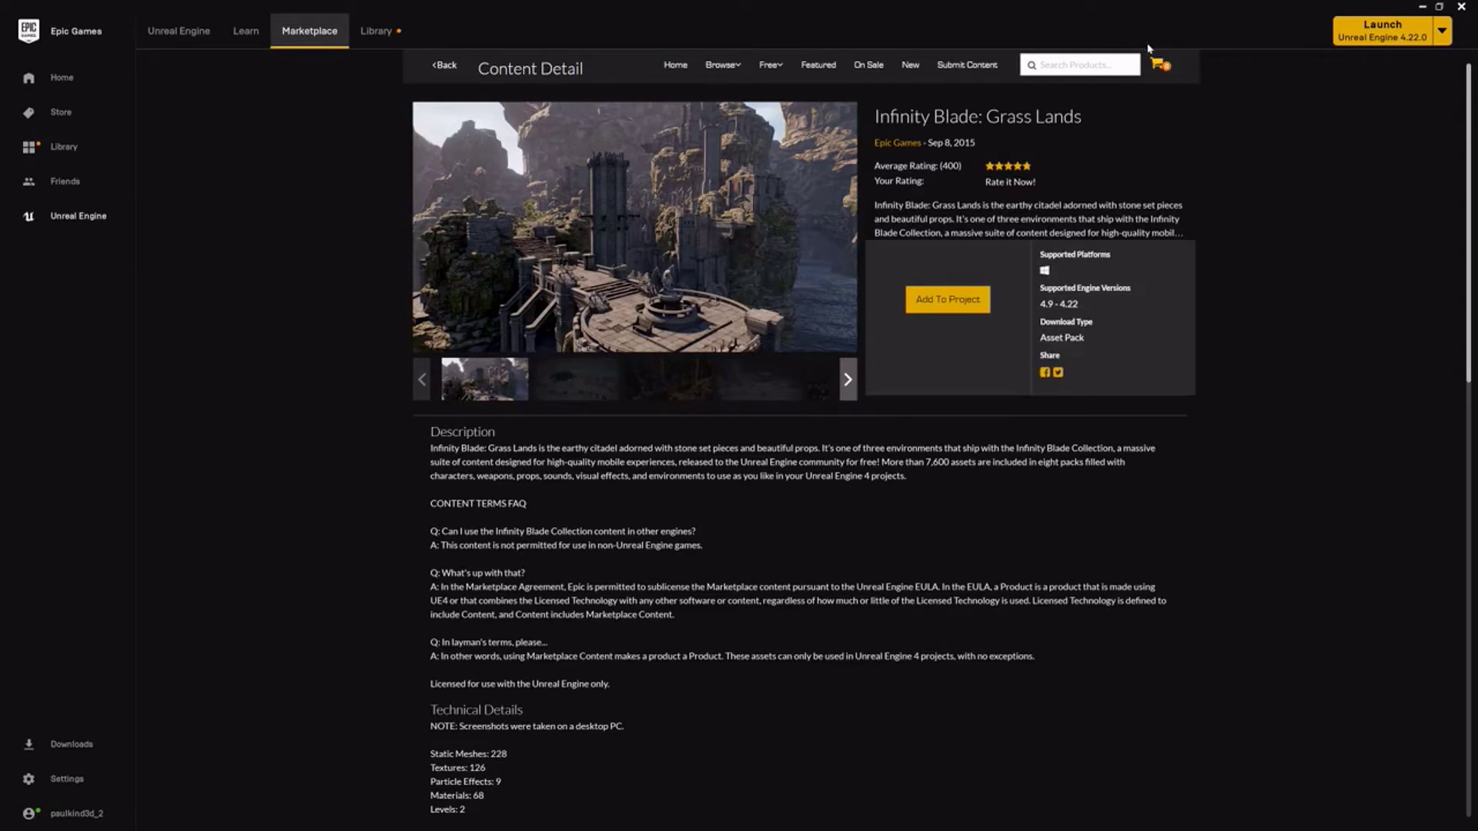
Step: Add the Infinity Blade: Grass Lands asset pack from the library's Vault to first_hour_project
{"action": "left_click", "coordinate": [386, 32]}
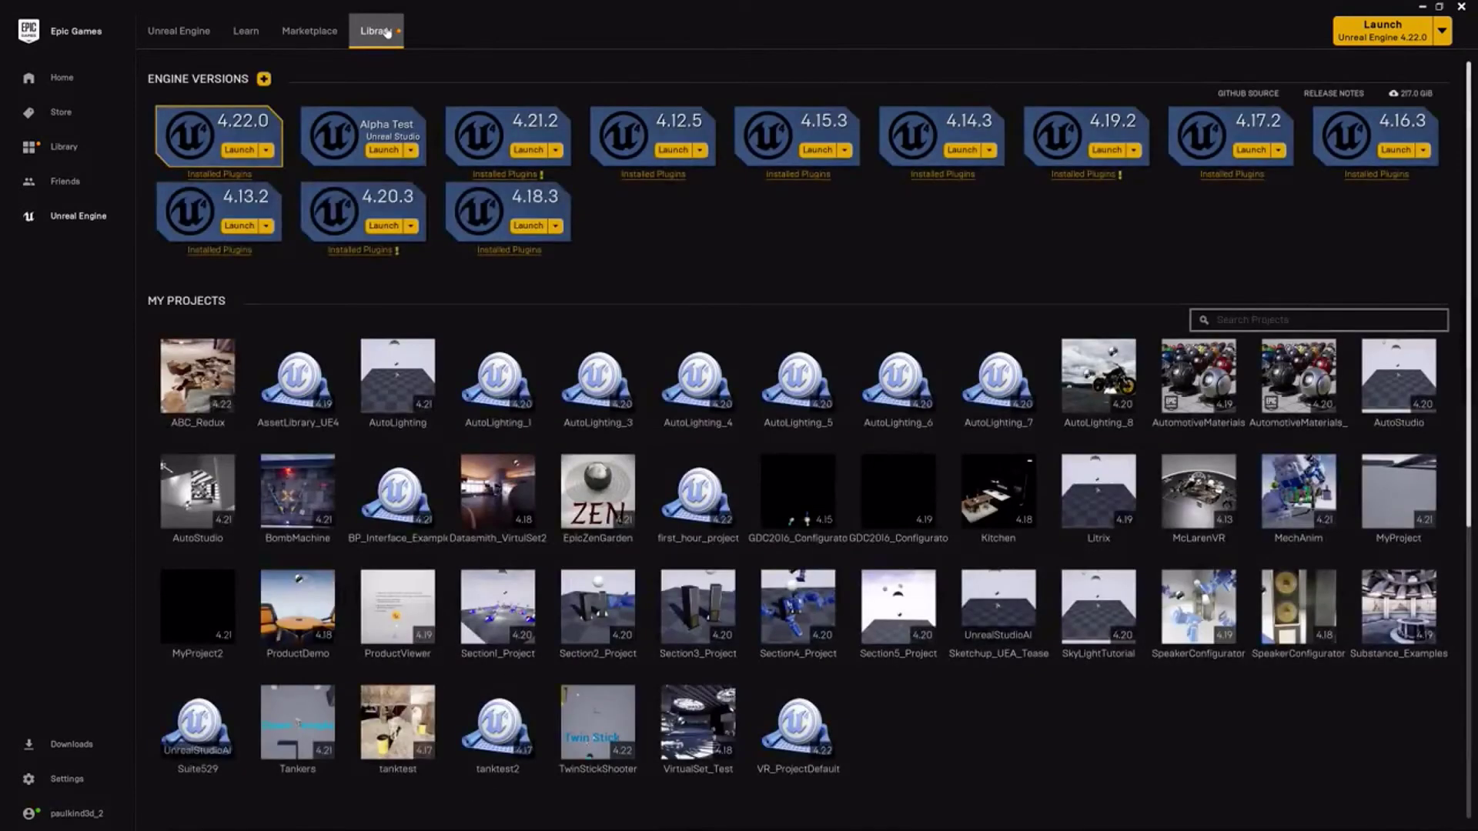
{"action": "scroll", "coordinate": [560, 254], "scroll_direction": "down", "scroll_amount": 3}
{"action": "scroll", "coordinate": [567, 258], "scroll_direction": "down", "scroll_amount": 5}
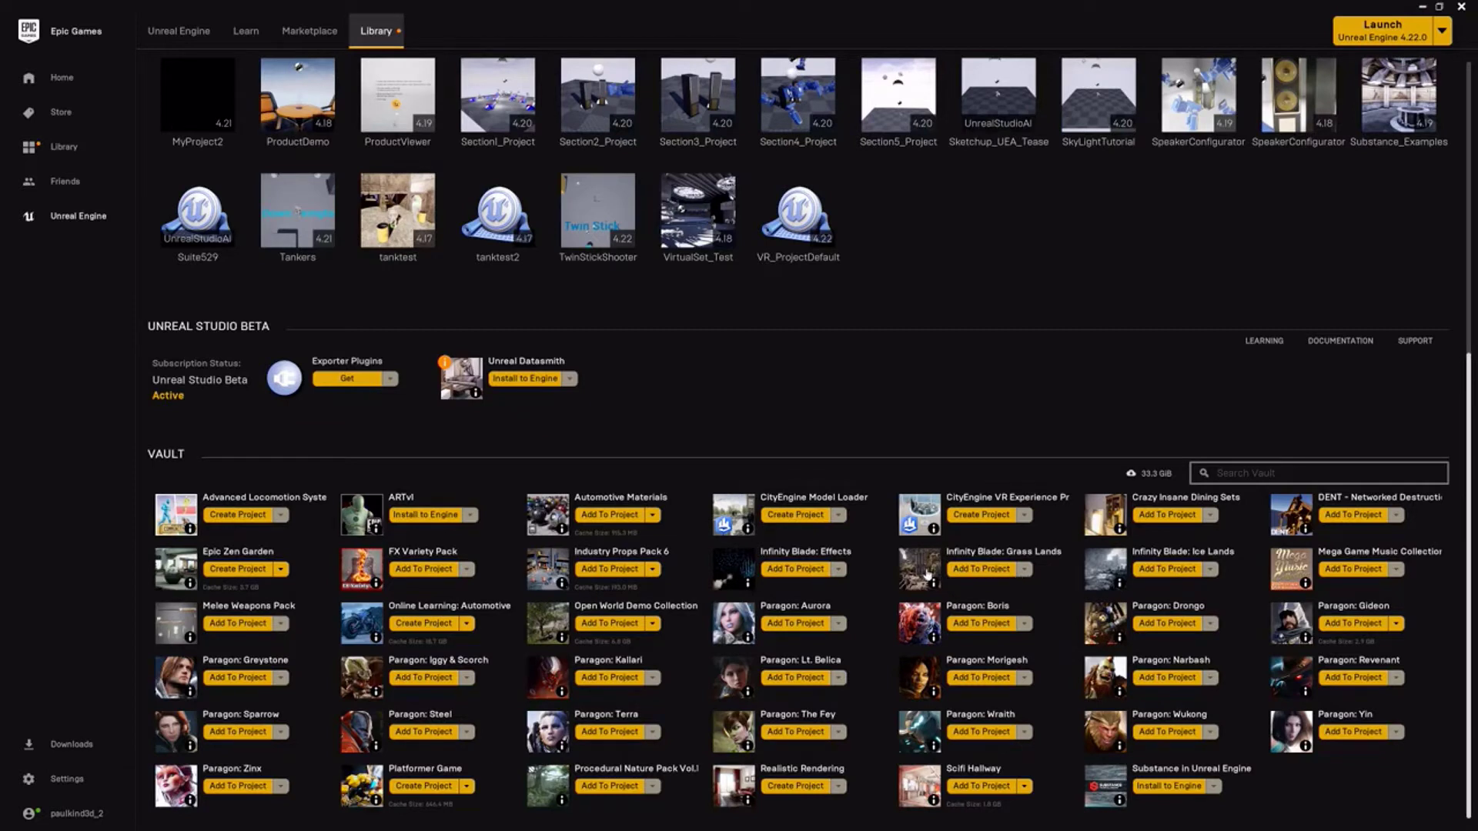
{"action": "left_click", "coordinate": [995, 573]}
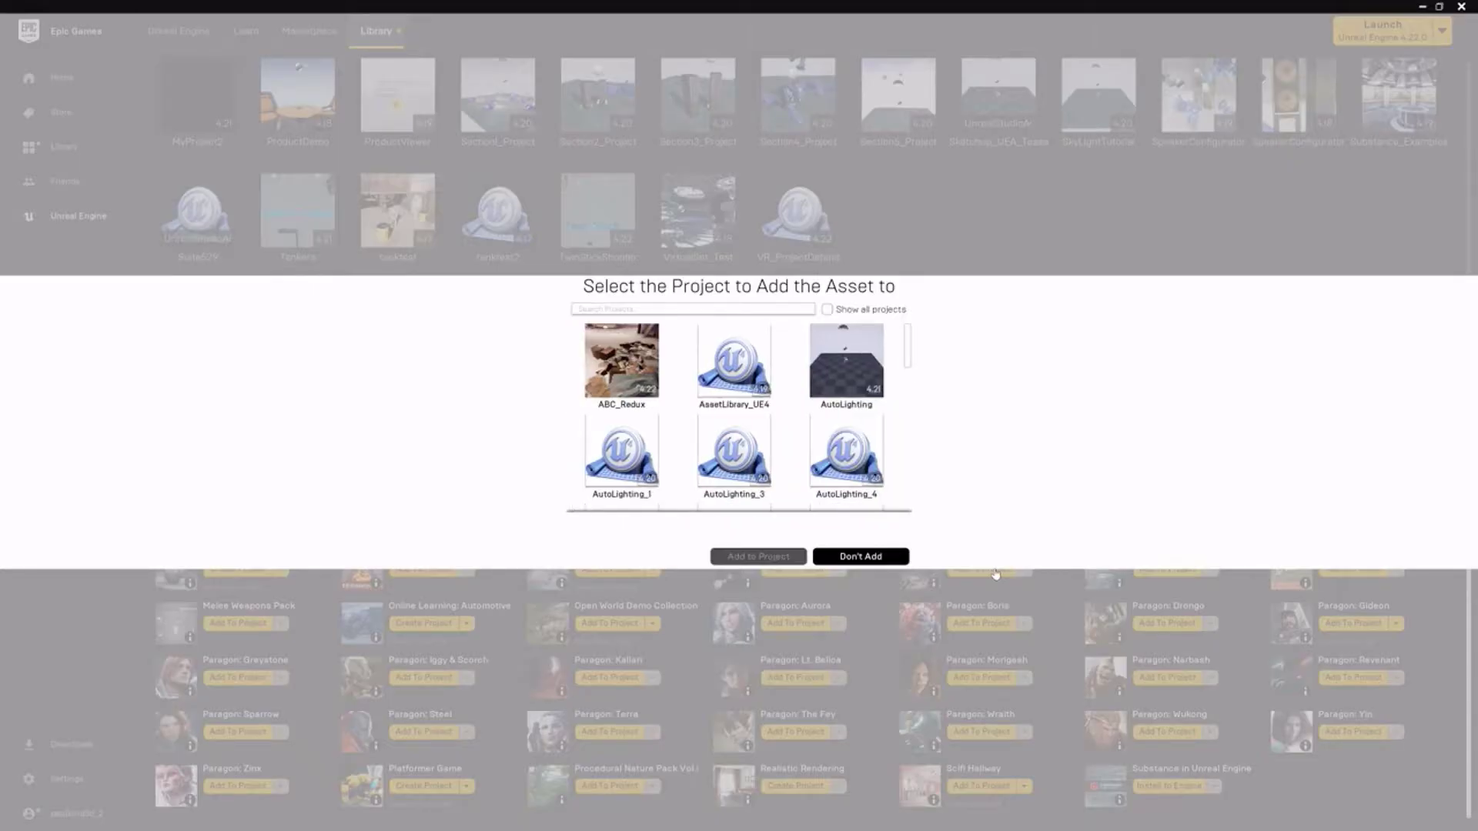
{"action": "scroll", "coordinate": [839, 385], "scroll_direction": "down", "scroll_amount": 5}
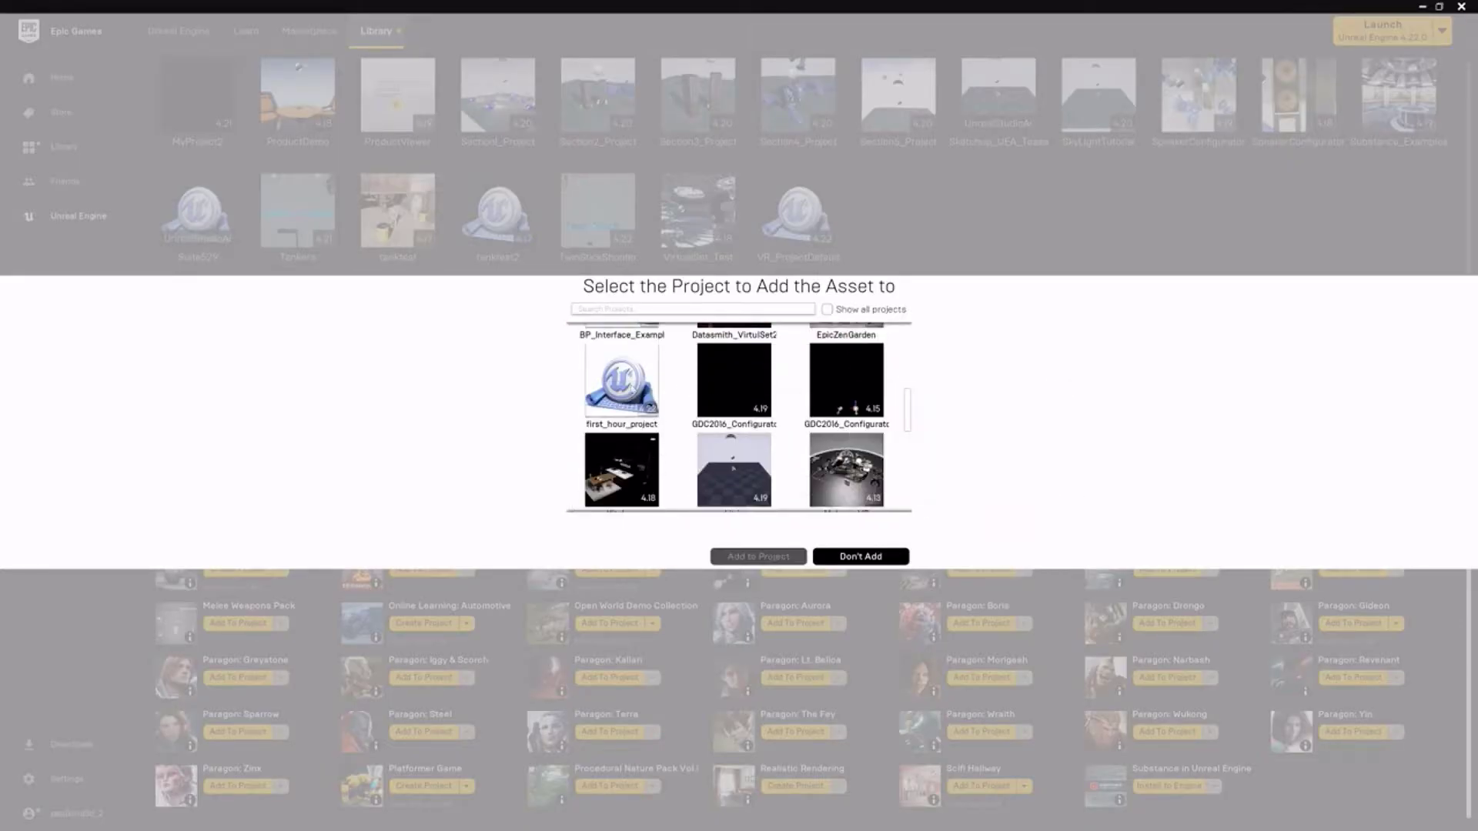
{"action": "left_click", "coordinate": [629, 383]}
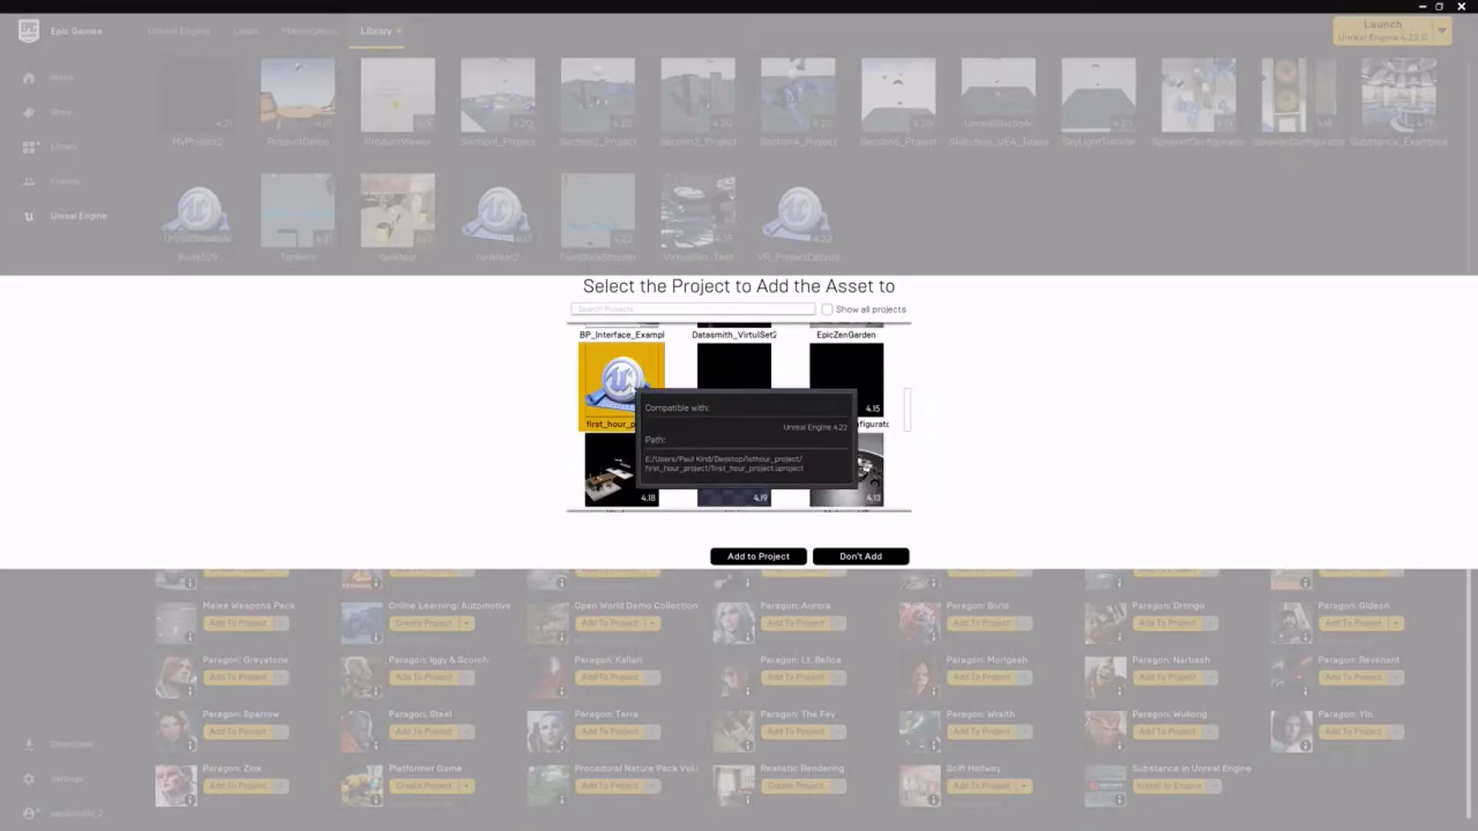
{"action": "left_click", "coordinate": [770, 560]}
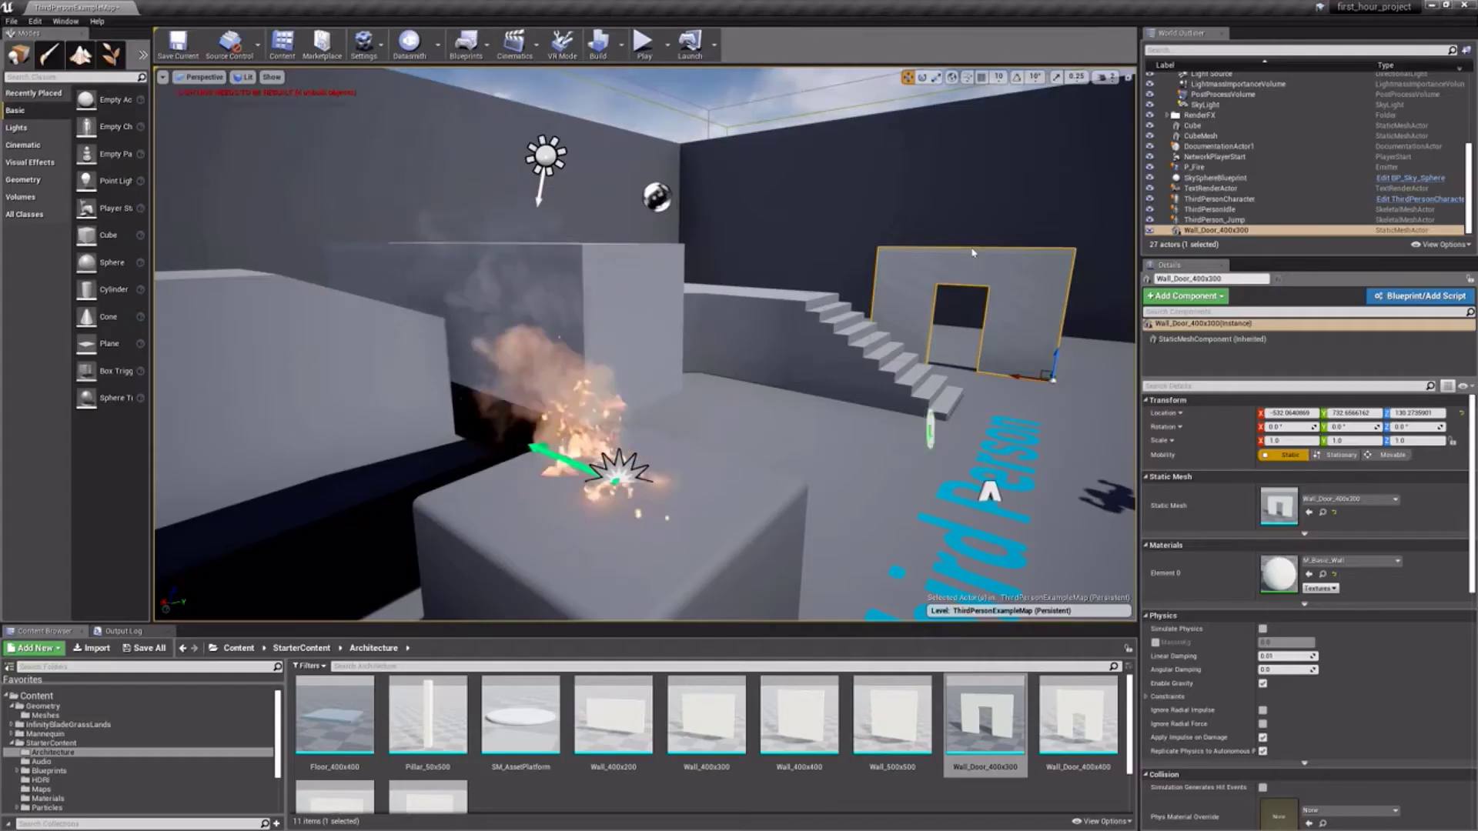
Step: Switch back to Unreal Editor and open the folder Content/InfinityBladeGrassLands/Environments/Misc/Exo_Deco02/StaticMesh
{"action": "left_click", "coordinate": [234, 649]}
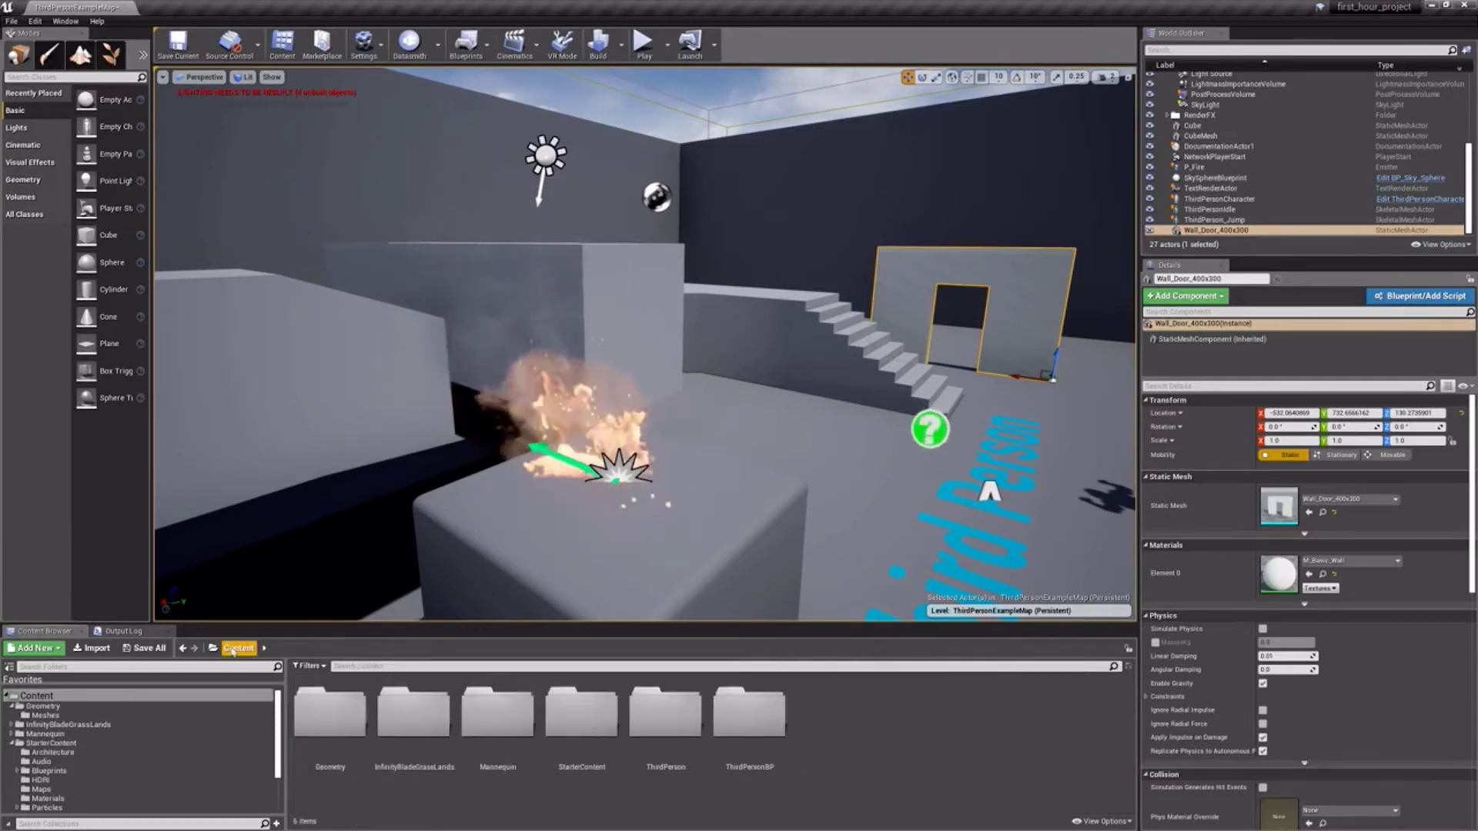
{"action": "left_click", "coordinate": [413, 716]}
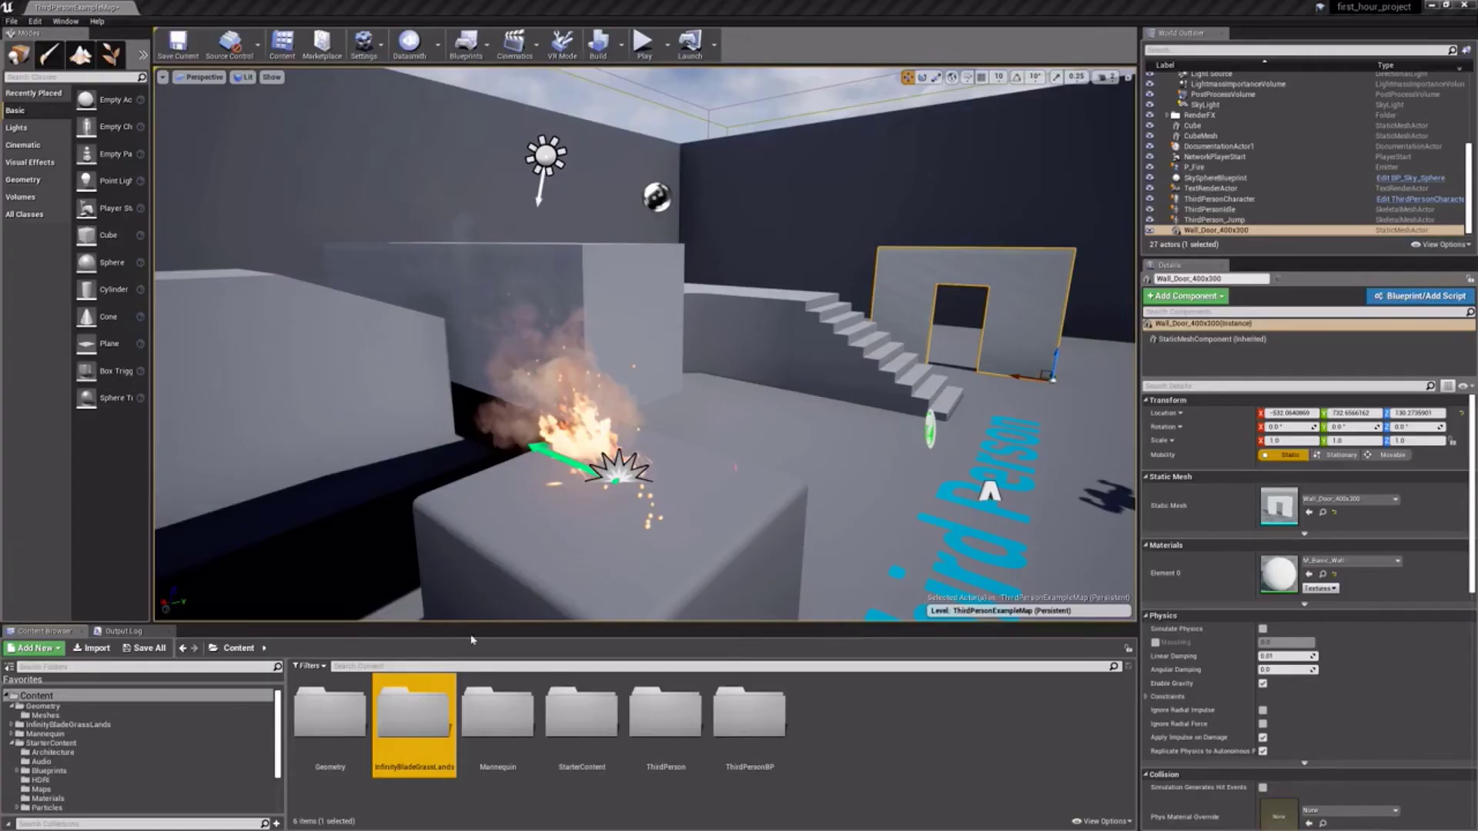
{"action": "double_click", "coordinate": [413, 712]}
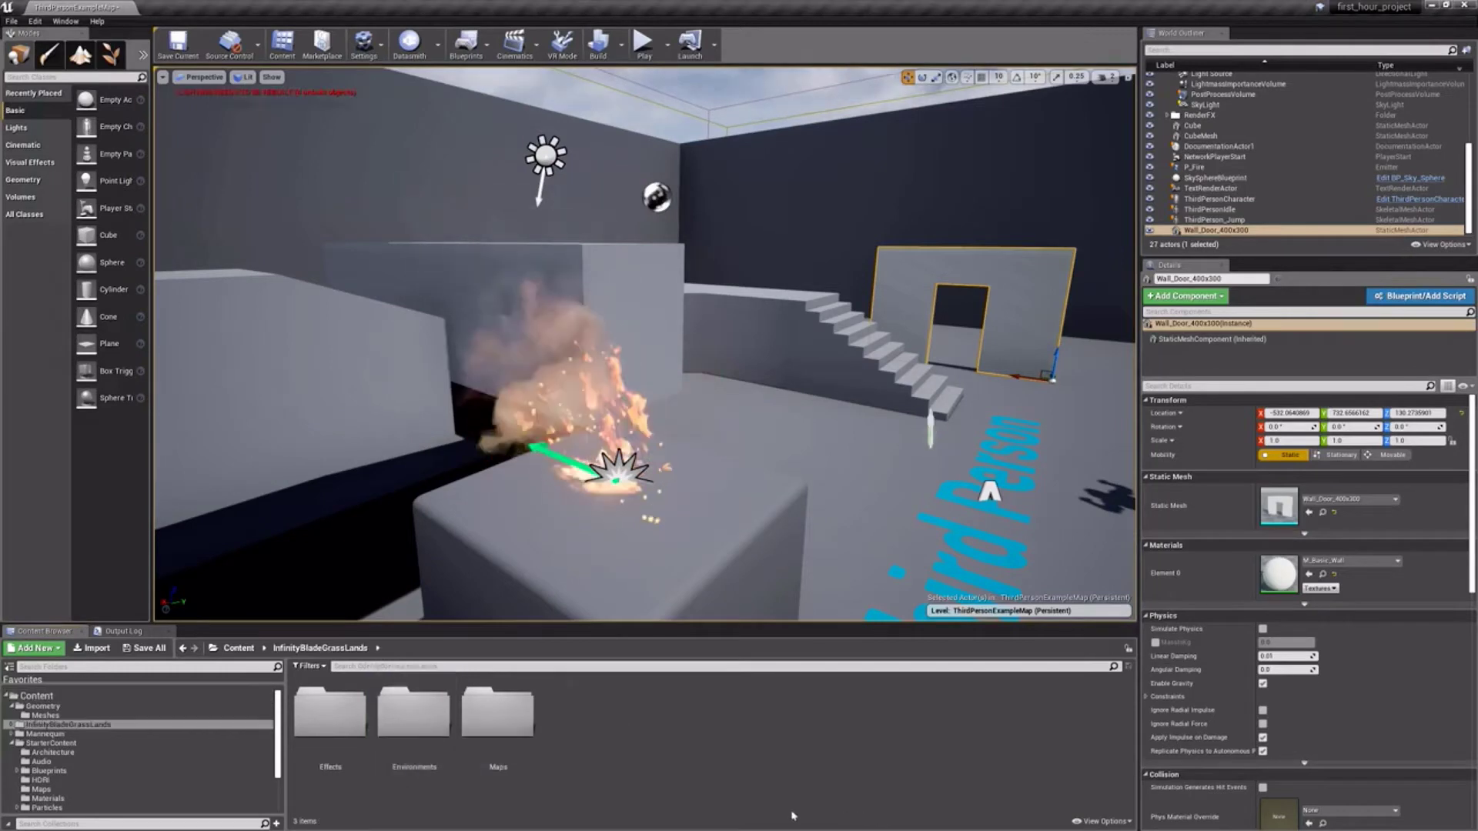
{"action": "double_click", "coordinate": [413, 712]}
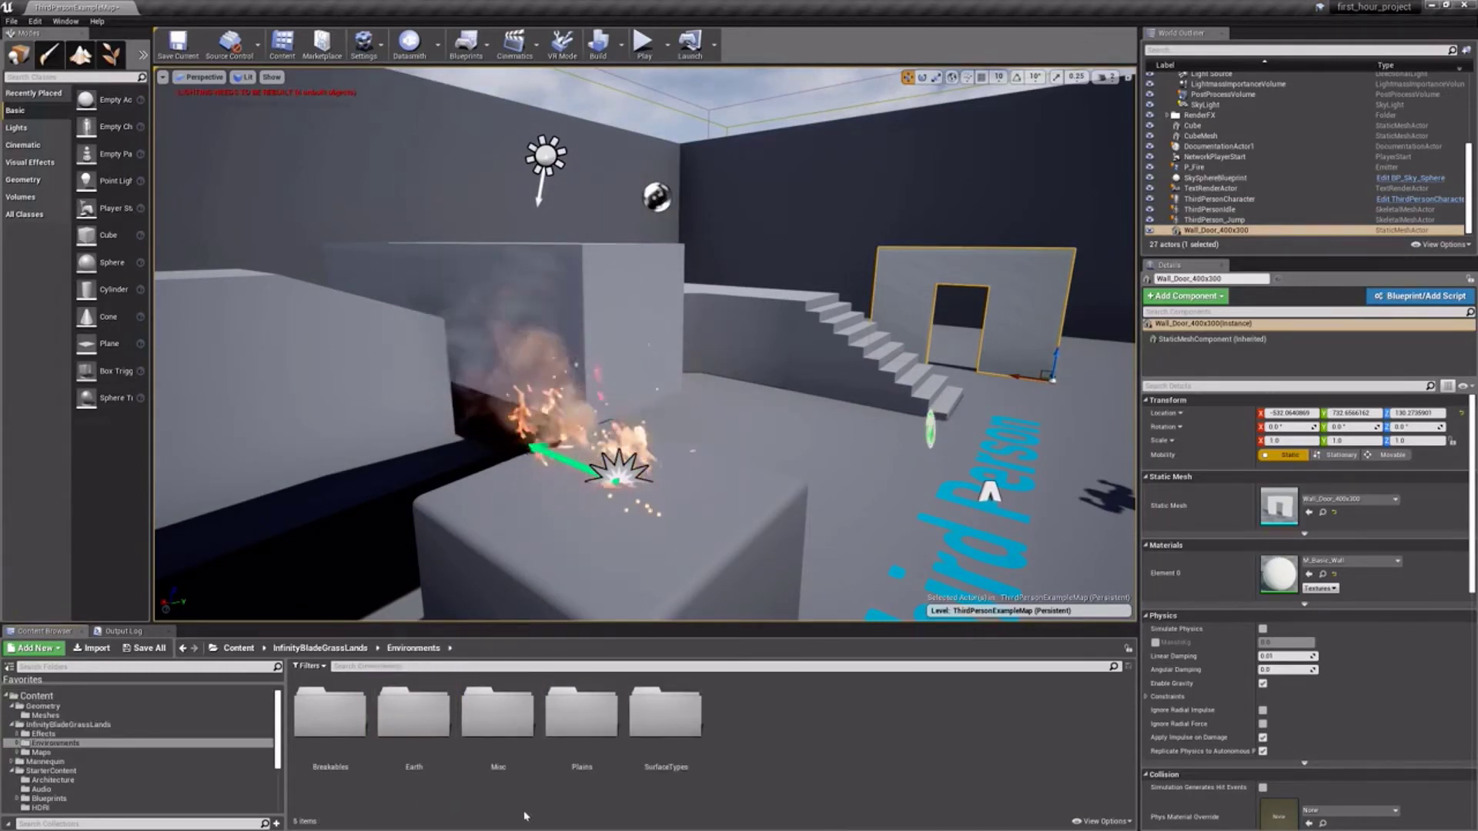
{"action": "double_click", "coordinate": [499, 715]}
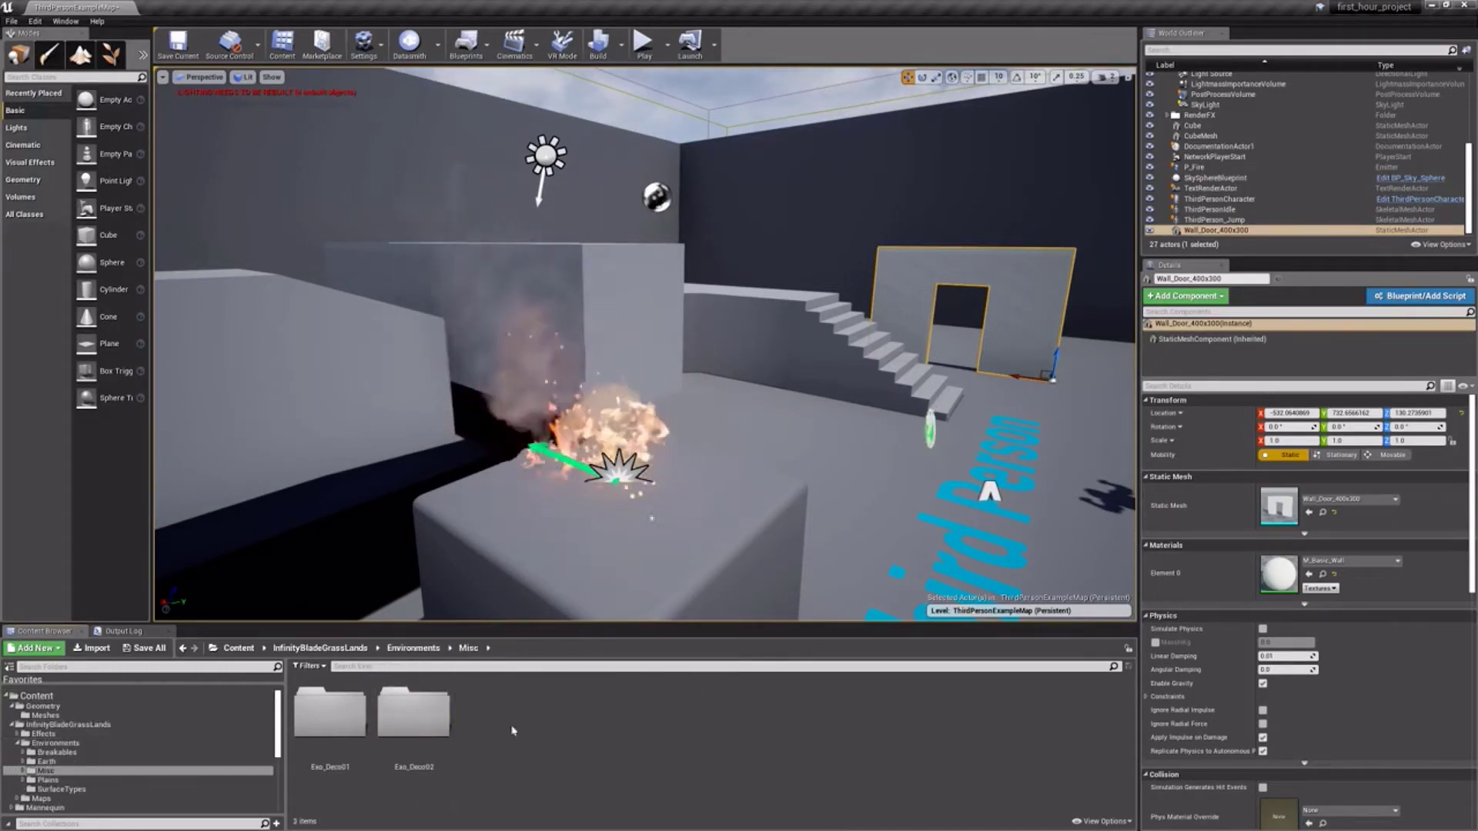
{"action": "double_click", "coordinate": [408, 716]}
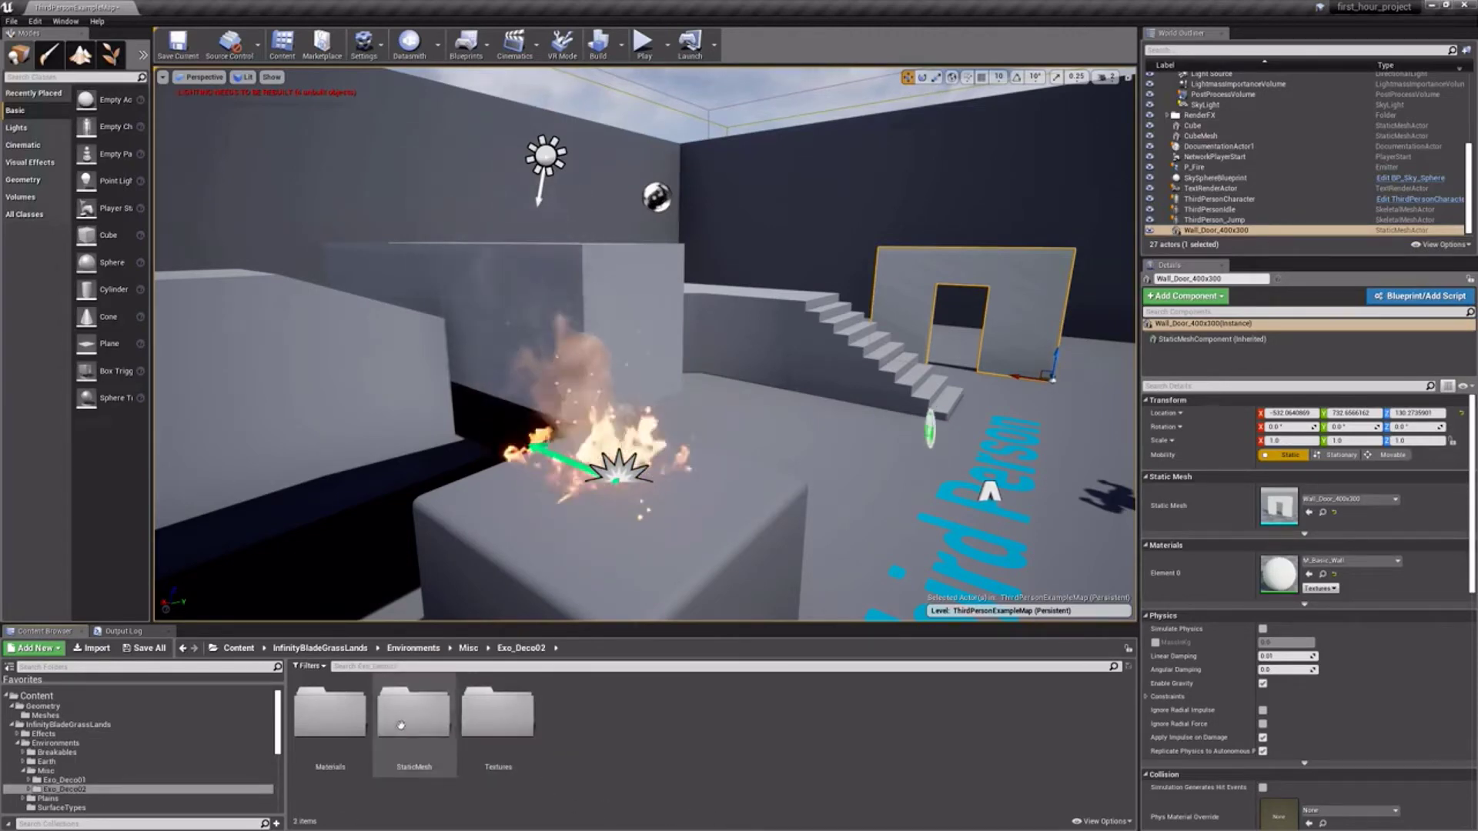
{"action": "double_click", "coordinate": [400, 725]}
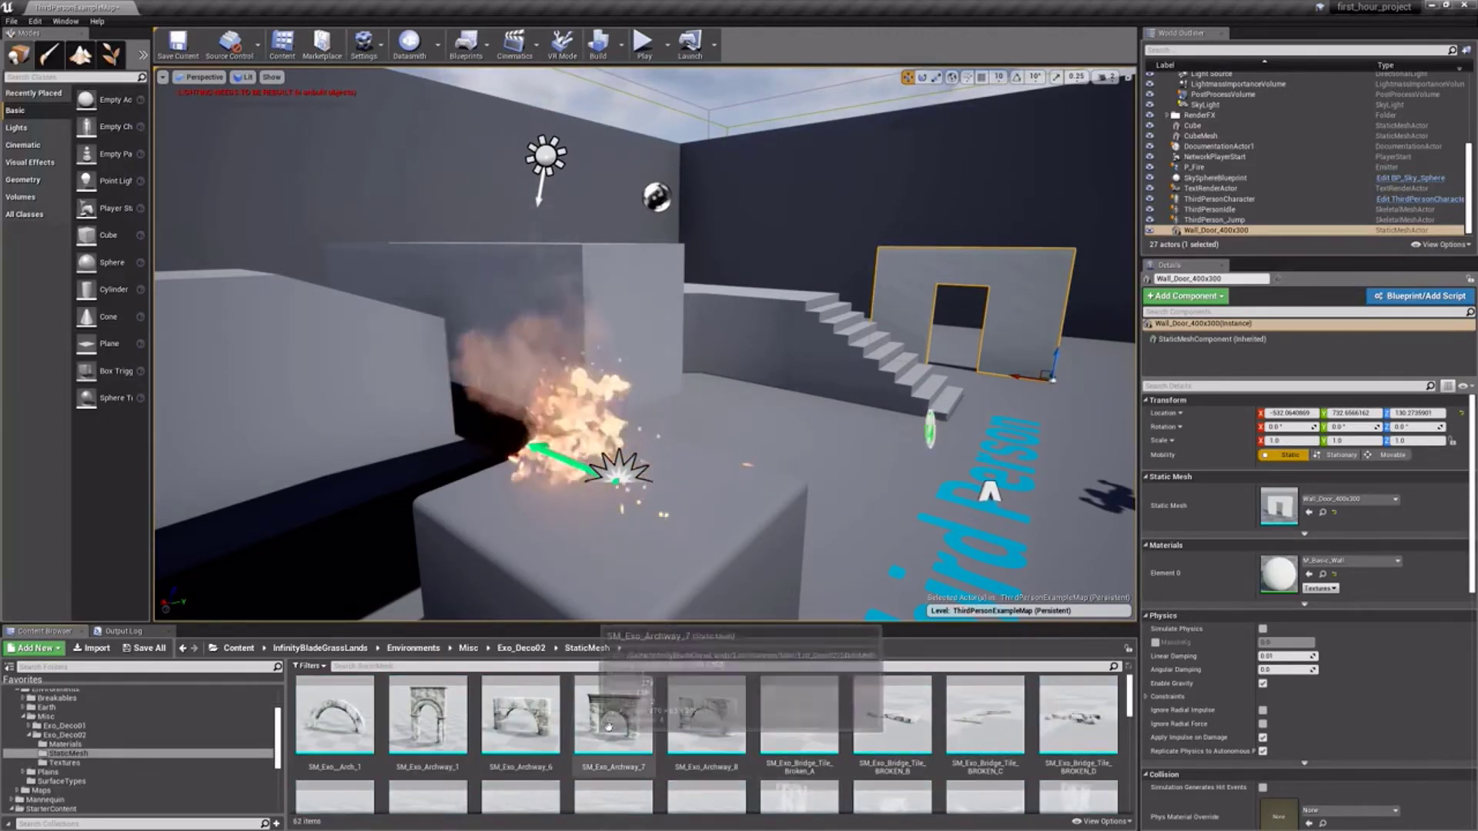
Step: Place SM_Exo_Archway_7, SM_Exo_Archway_8, SM_Exo_Bridge_Tile_BROKEN_B and SM_Exo_Bridge_Tile_BROKEN_D on the floor around the Third Person text
{"action": "left_click_drag", "start_coordinate": [608, 726], "coordinate": [828, 462]}
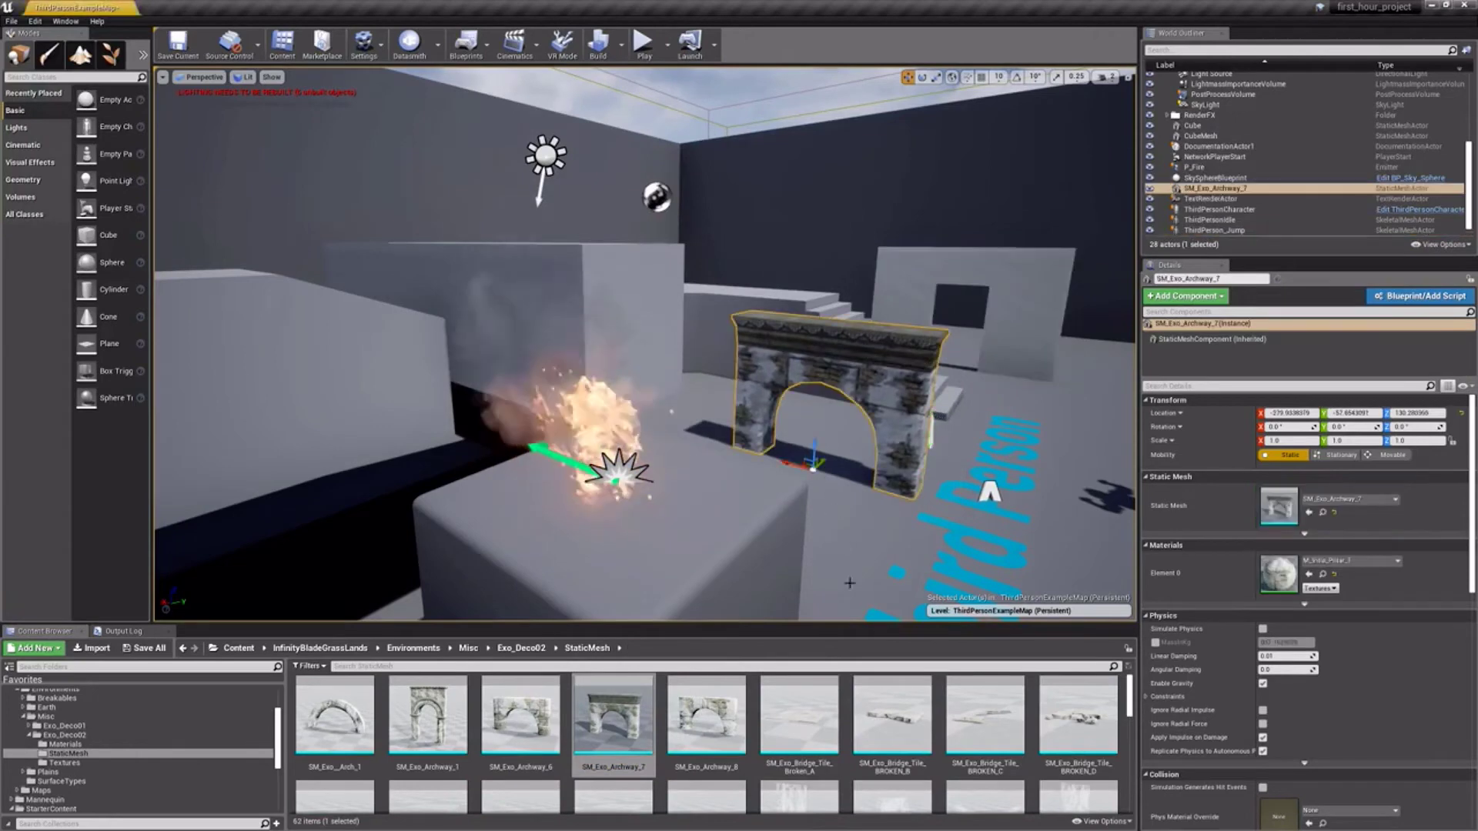
{"action": "left_click_drag", "start_coordinate": [705, 716], "coordinate": [1035, 523]}
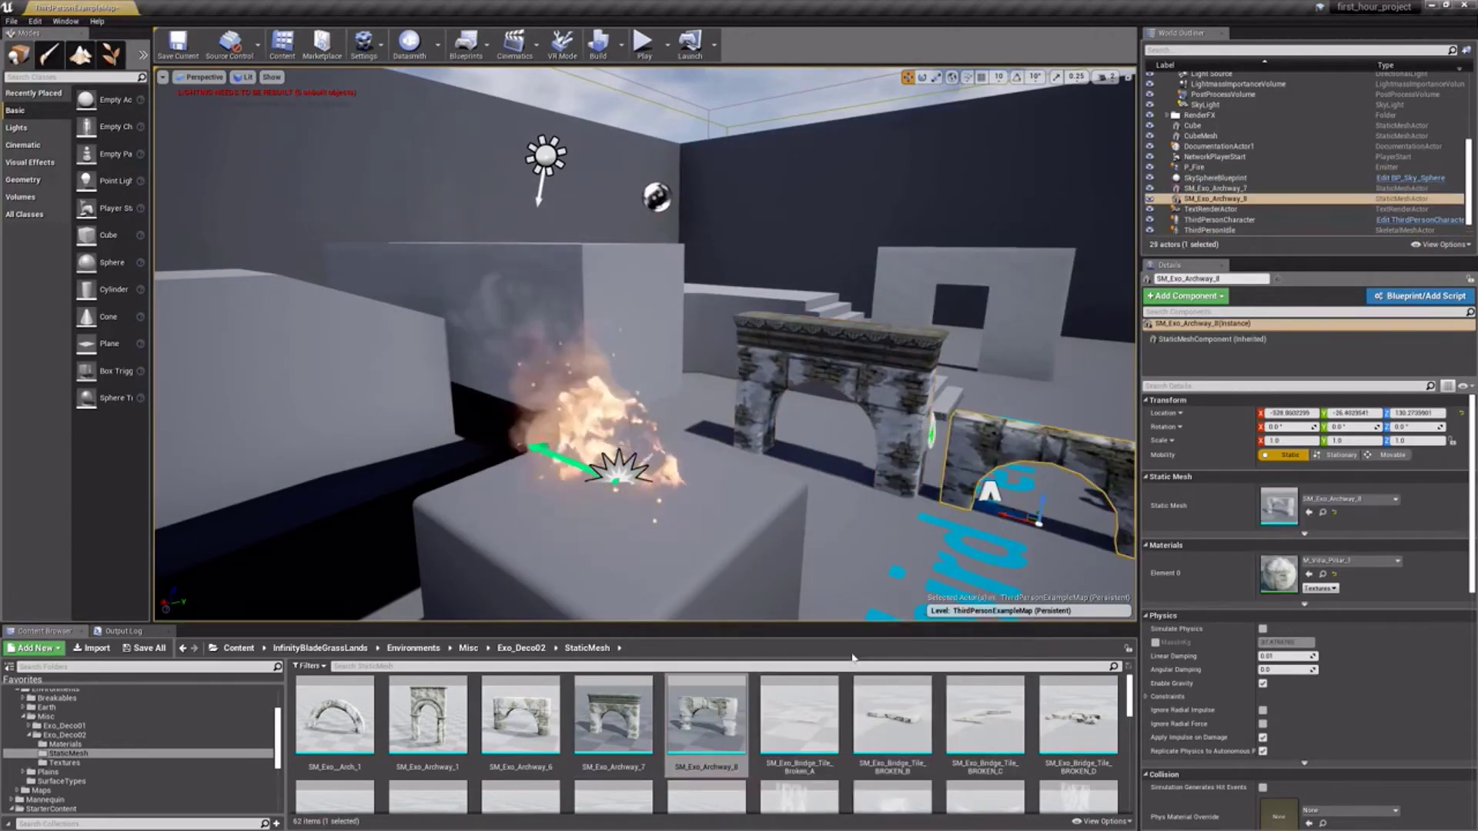
{"action": "left_click_drag", "start_coordinate": [895, 716], "coordinate": [858, 563]}
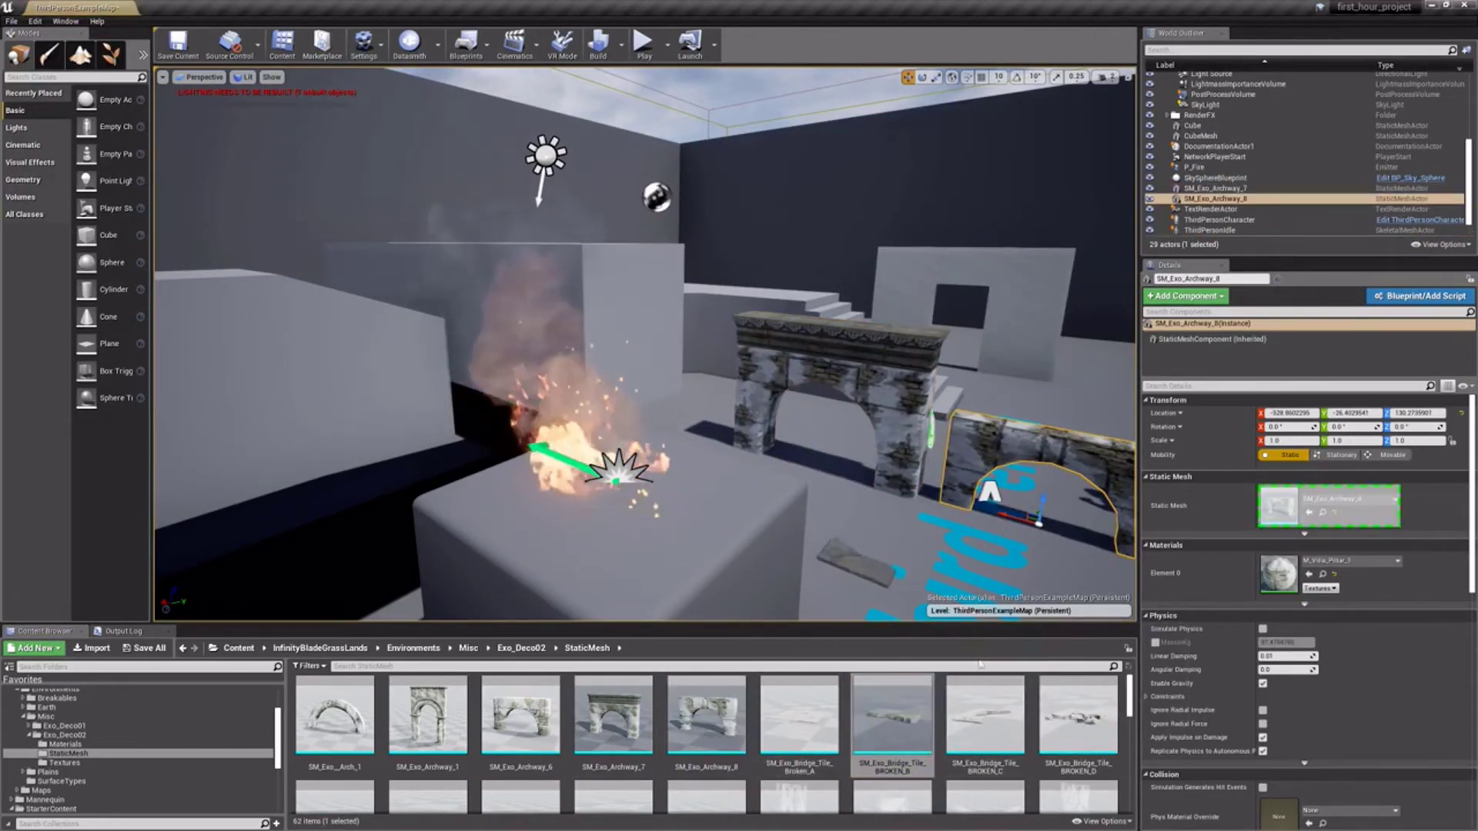
{"action": "left_click_drag", "start_coordinate": [1082, 730], "coordinate": [955, 553]}
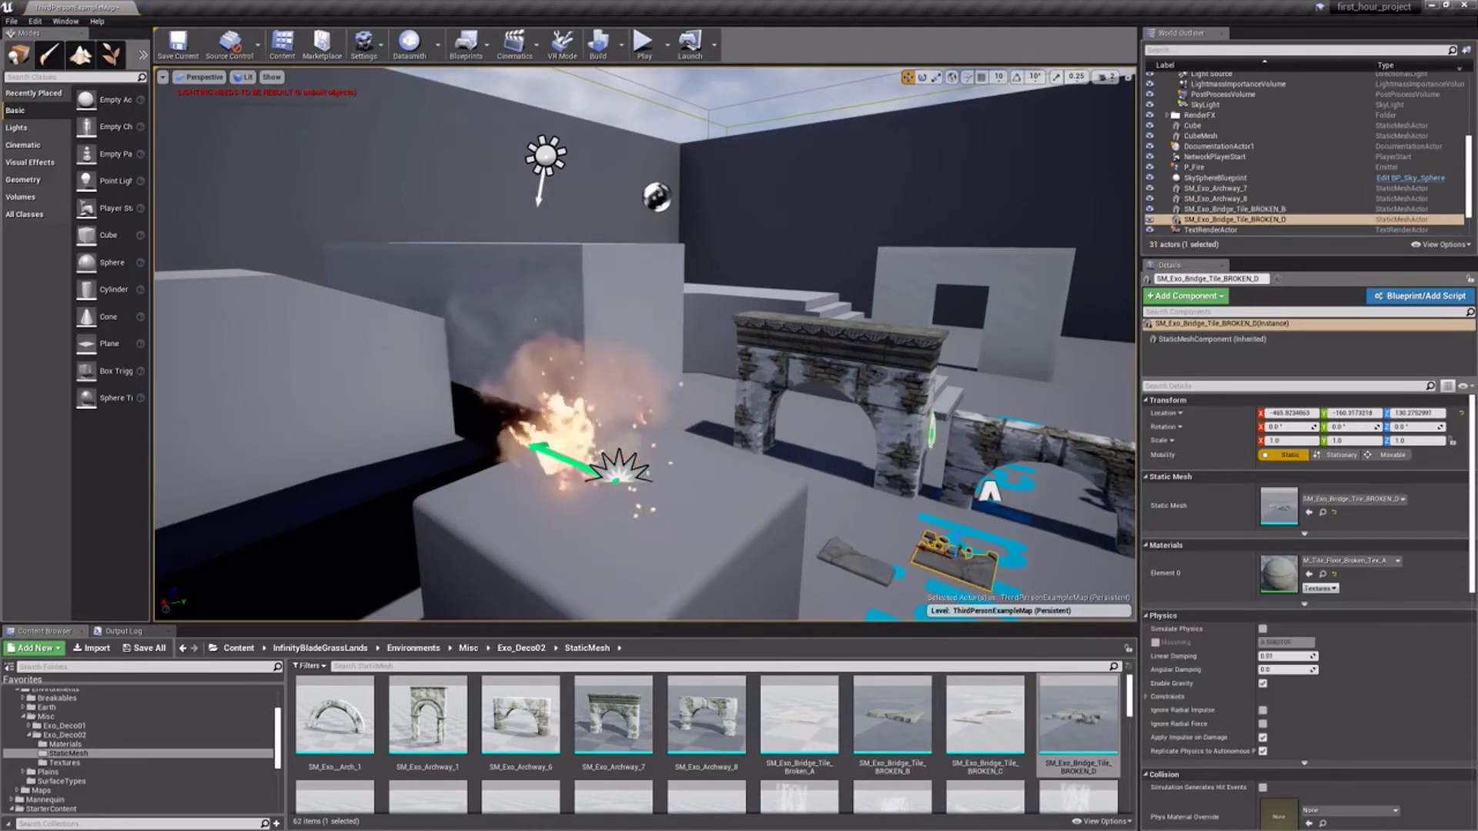
Step: Switch to the Epic Games Launcher and open the details of the Realistic Rendering sample in its Learn content
{"action": "right_click_drag", "start_coordinate": [645, 345], "coordinate": [772, 394]}
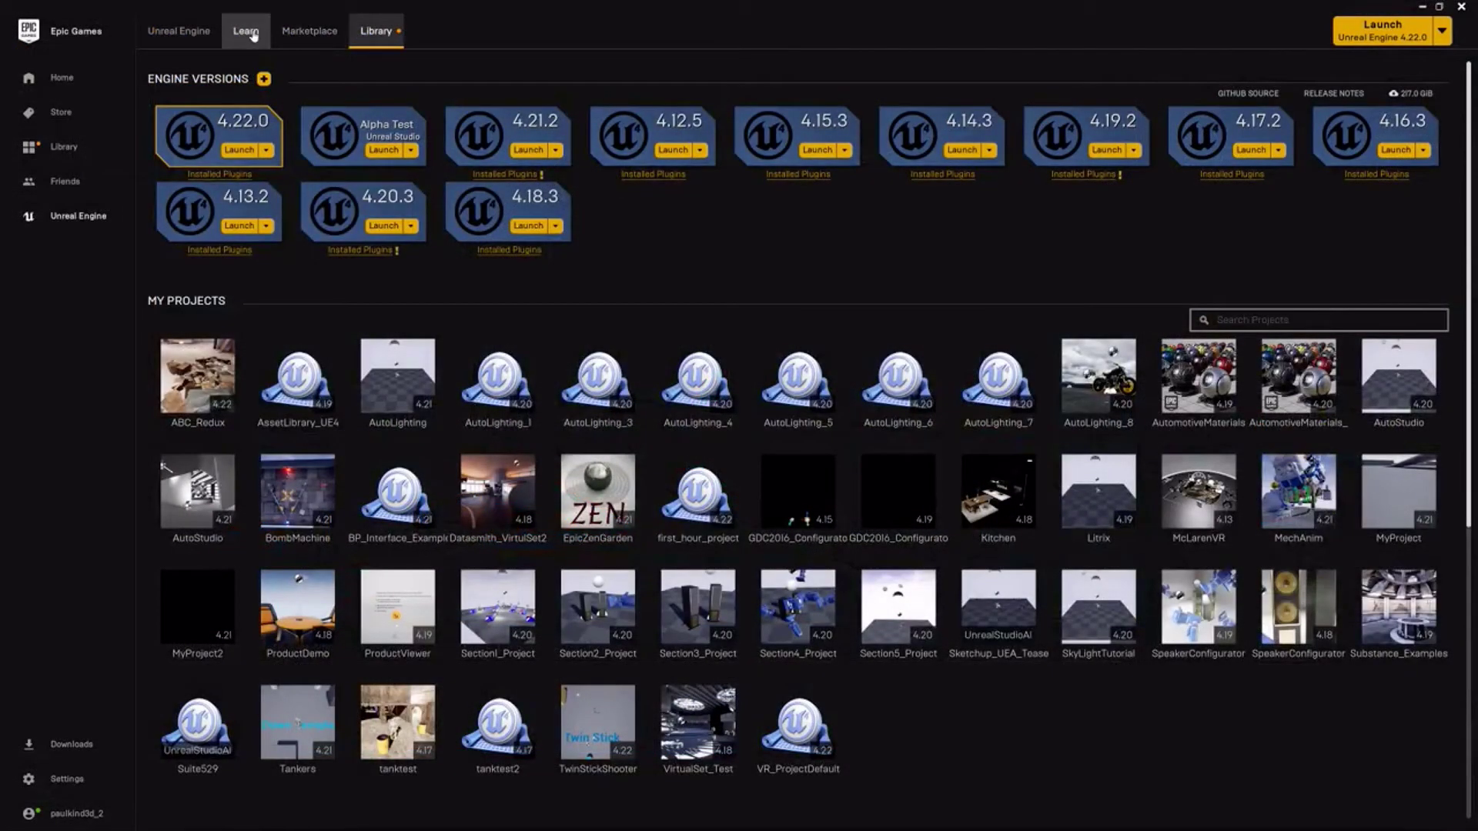
{"action": "left_click", "coordinate": [251, 33]}
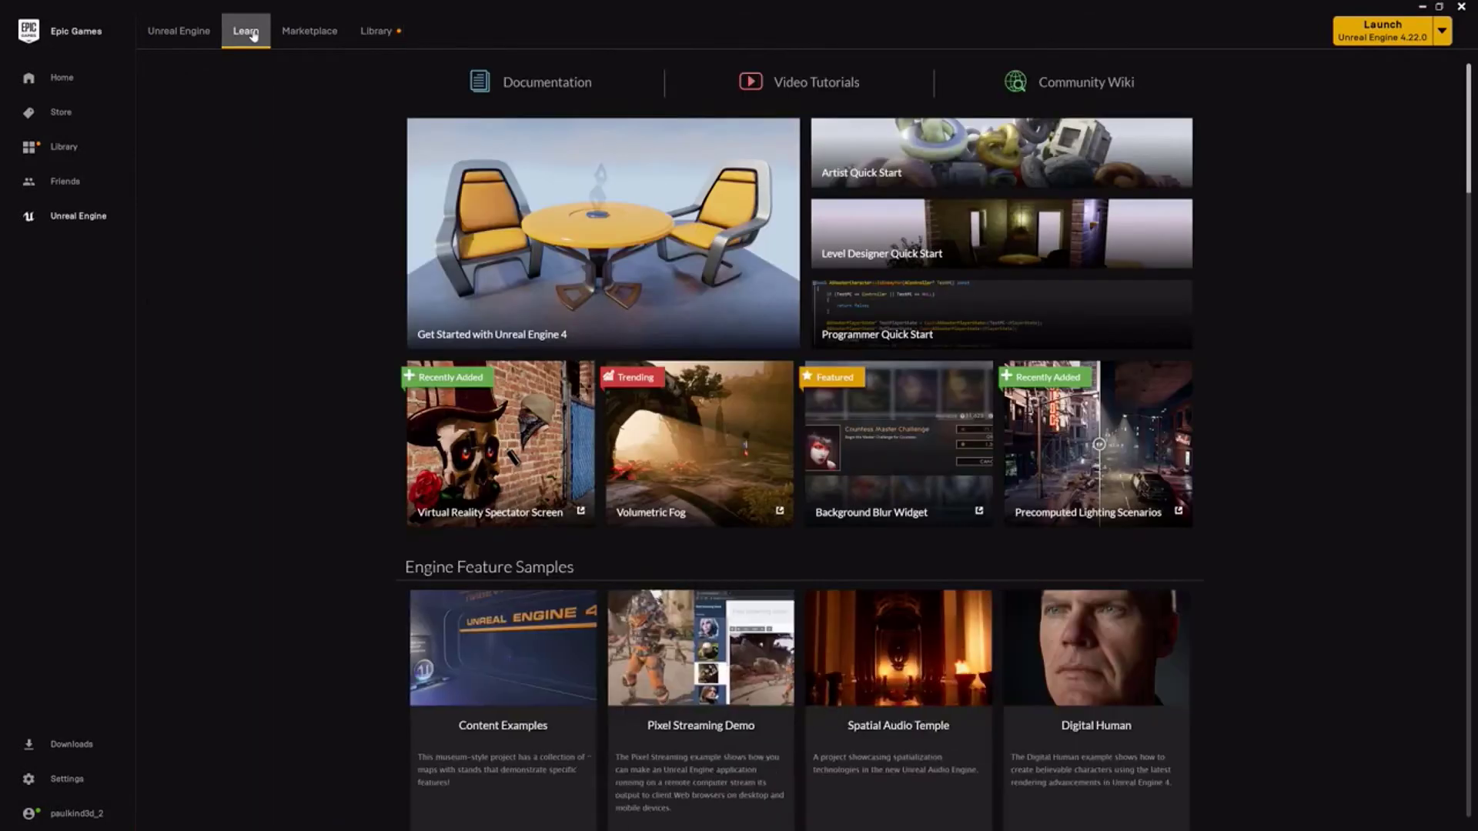
{"action": "left_click_drag", "start_coordinate": [1474, 127], "coordinate": [1474, 382]}
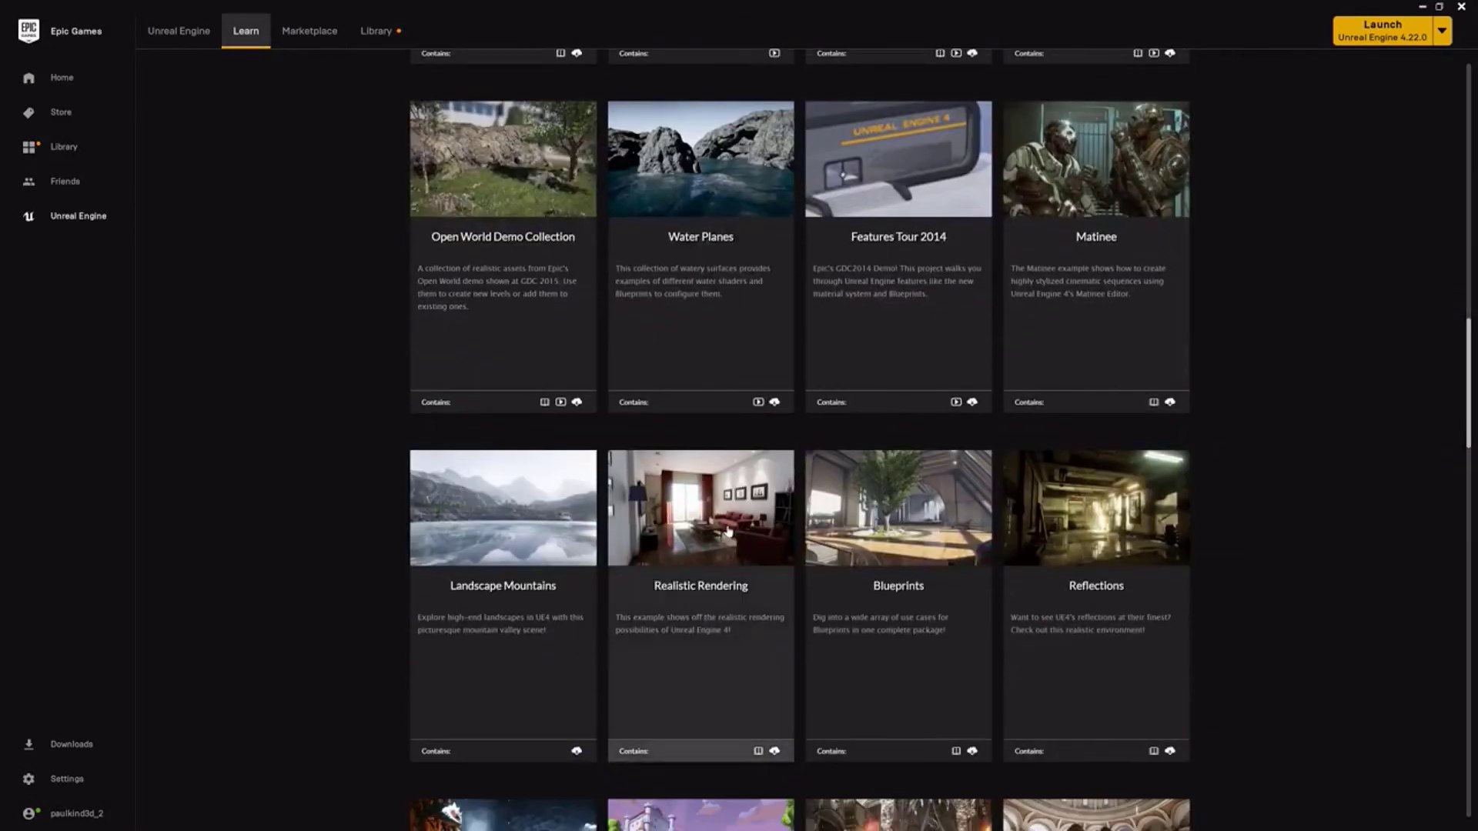
{"action": "left_click", "coordinate": [730, 553]}
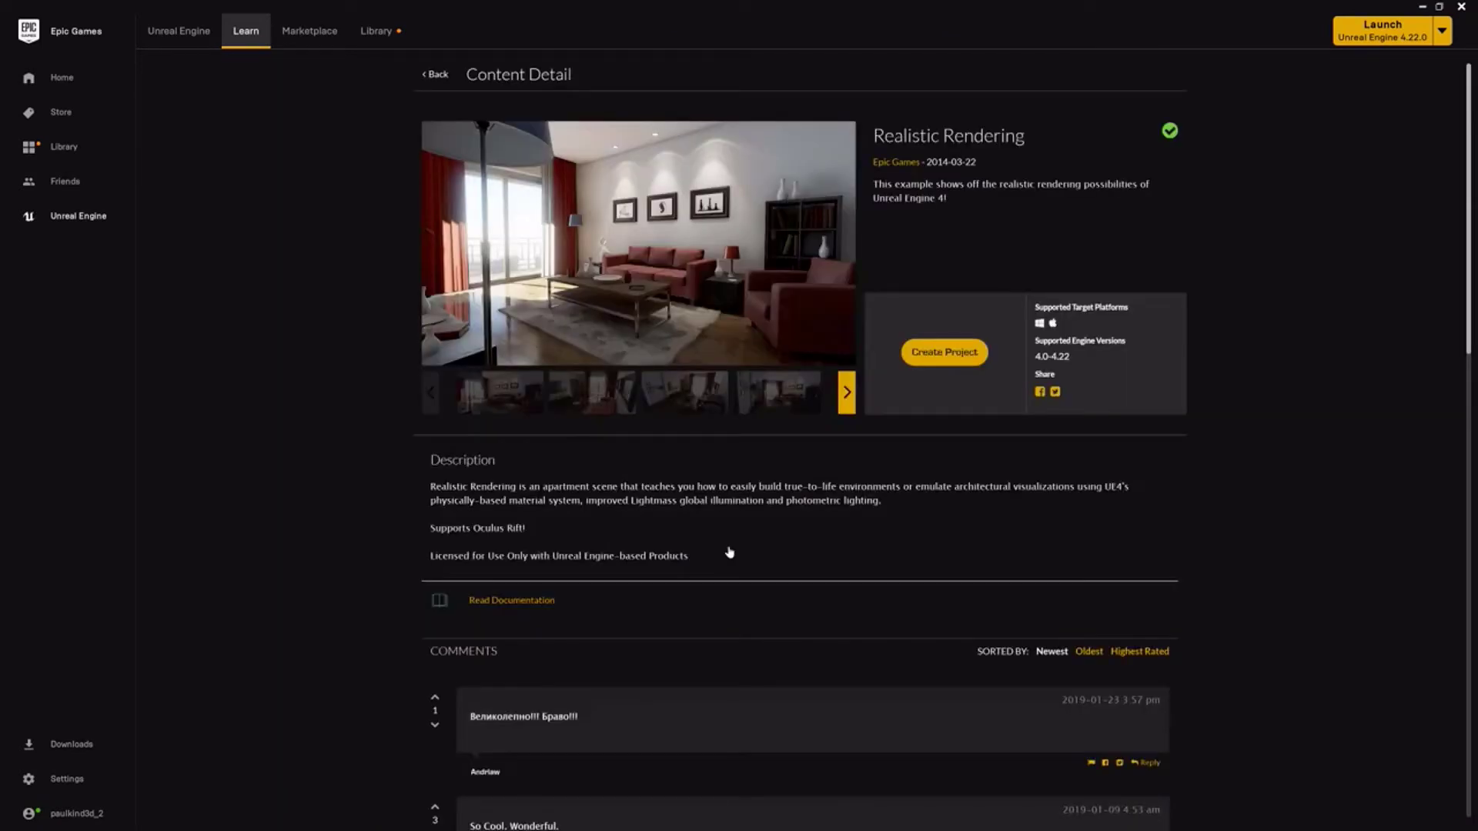
Step: Create a RealisticRendering project for engine version 4.22 from the sample, stored in a new Desktop folder named RealisticRendering
{"action": "left_click", "coordinate": [944, 352]}
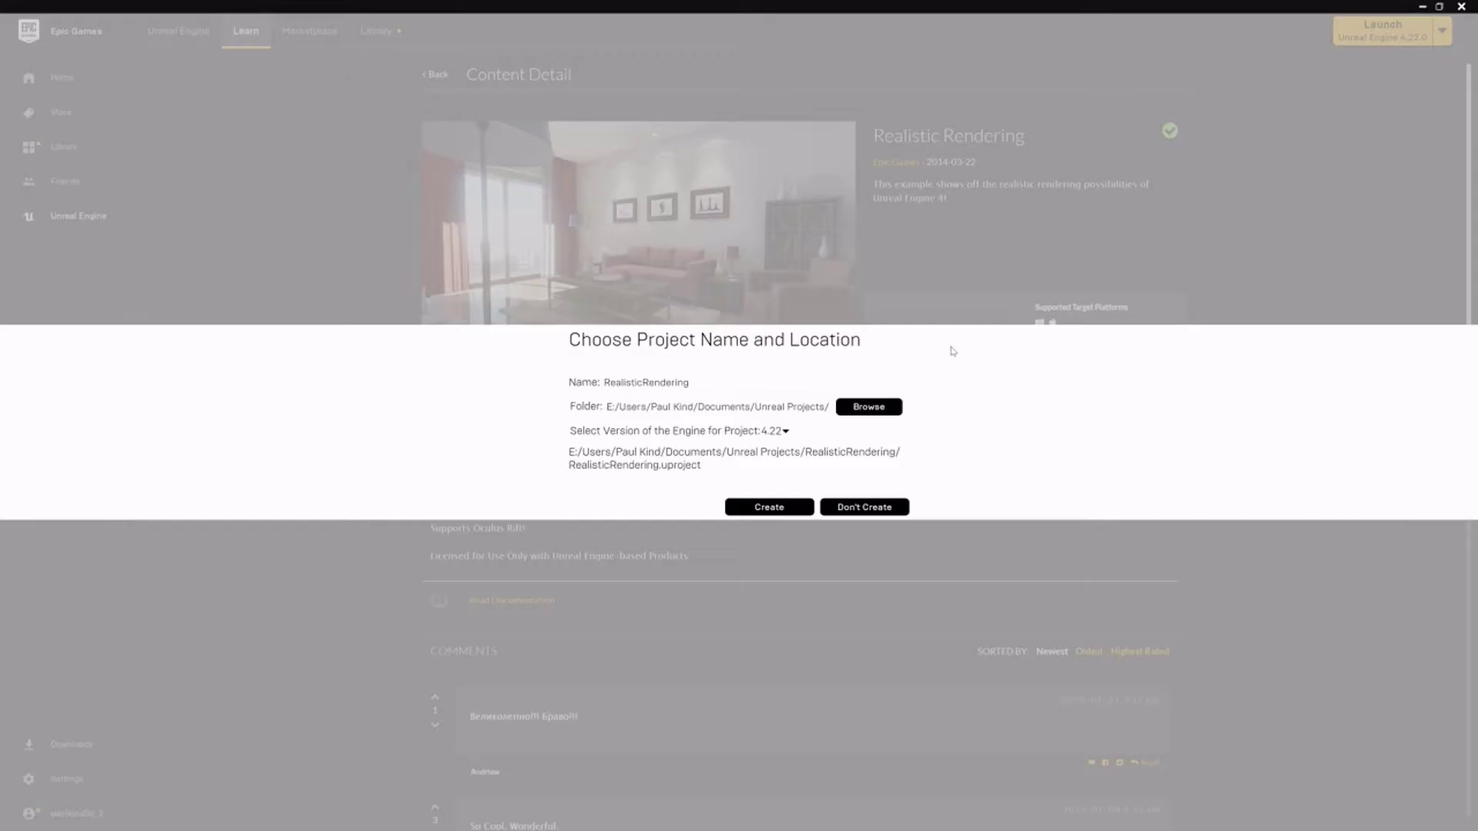
{"action": "left_click", "coordinate": [868, 406]}
{"action": "left_click", "coordinate": [51, 276]}
{"action": "right_click", "coordinate": [288, 164]}
{"action": "mouse_move", "coordinate": [246, 367]}
{"action": "left_click", "coordinate": [446, 369]}
{"action": "type", "text": "RealisticRendering"}
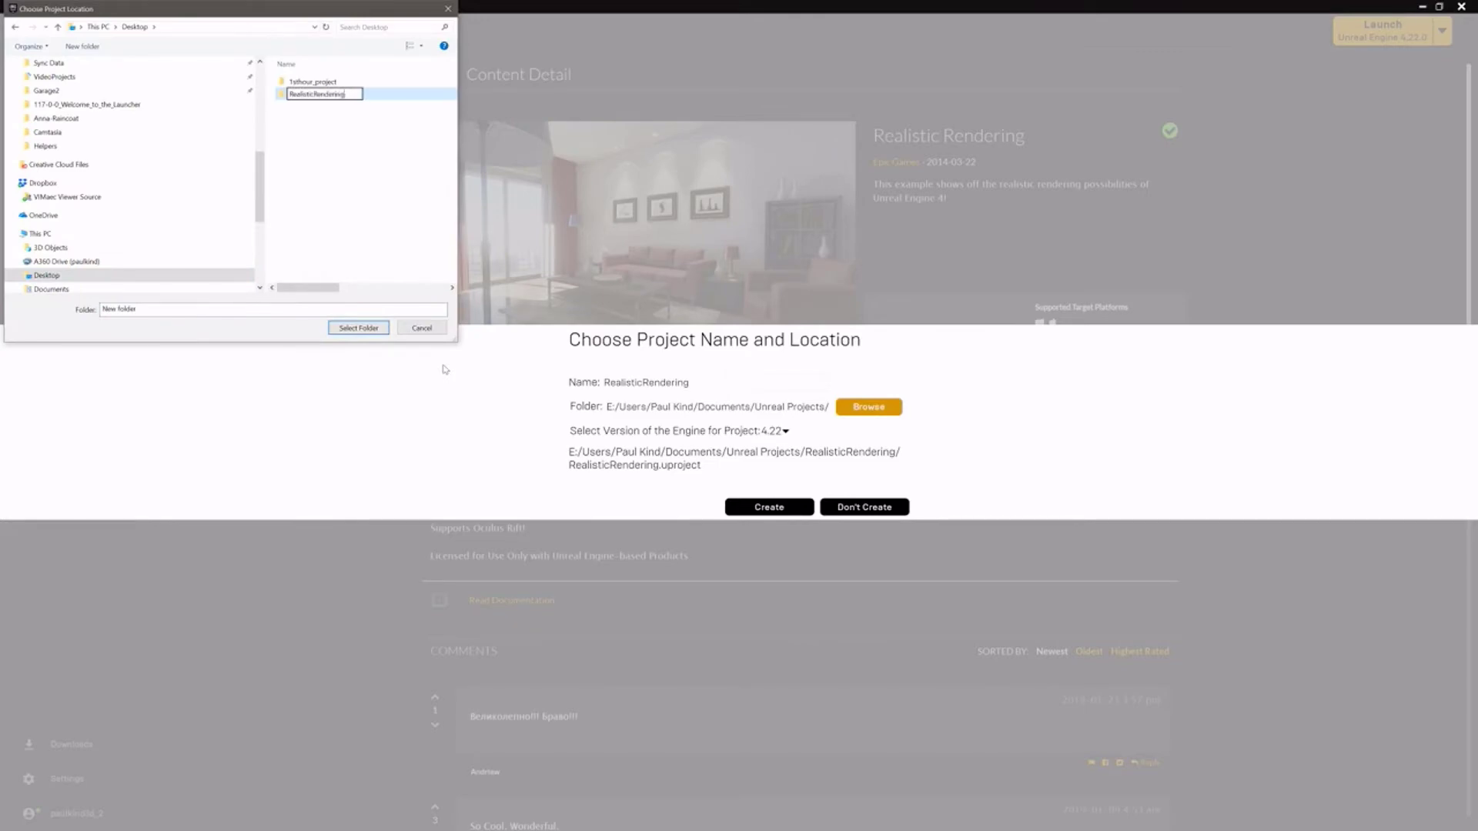
{"action": "key", "text": "Return"}
{"action": "double_click", "coordinate": [320, 93]}
{"action": "left_click", "coordinate": [358, 328]}
{"action": "left_click", "coordinate": [769, 506]}
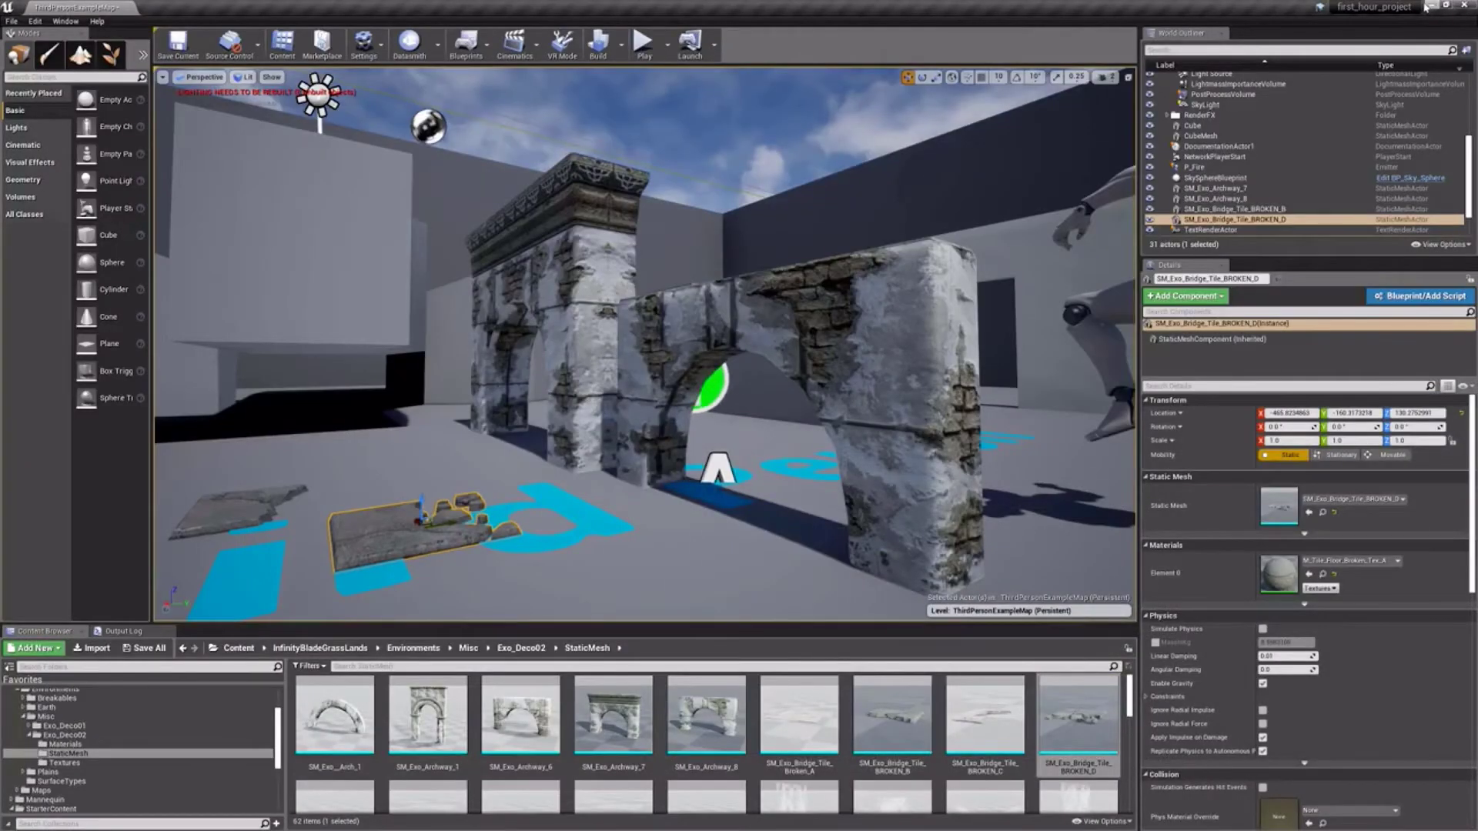
Step: Switch to the desktop and open RealisticRendering.uproject from the project folder inside RealisticRendering
{"action": "left_click", "coordinate": [1428, 6]}
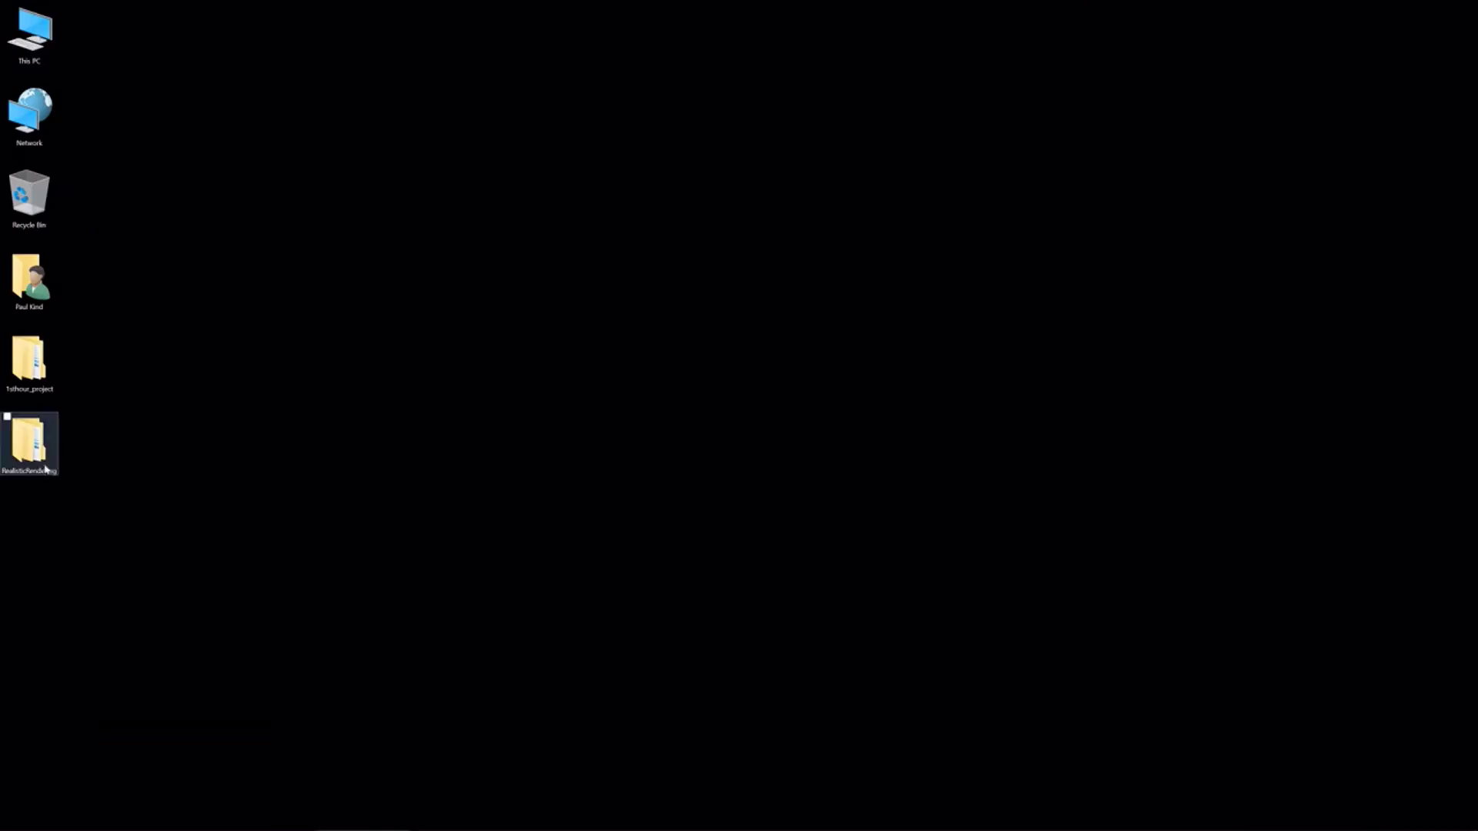
{"action": "double_click", "coordinate": [25, 447]}
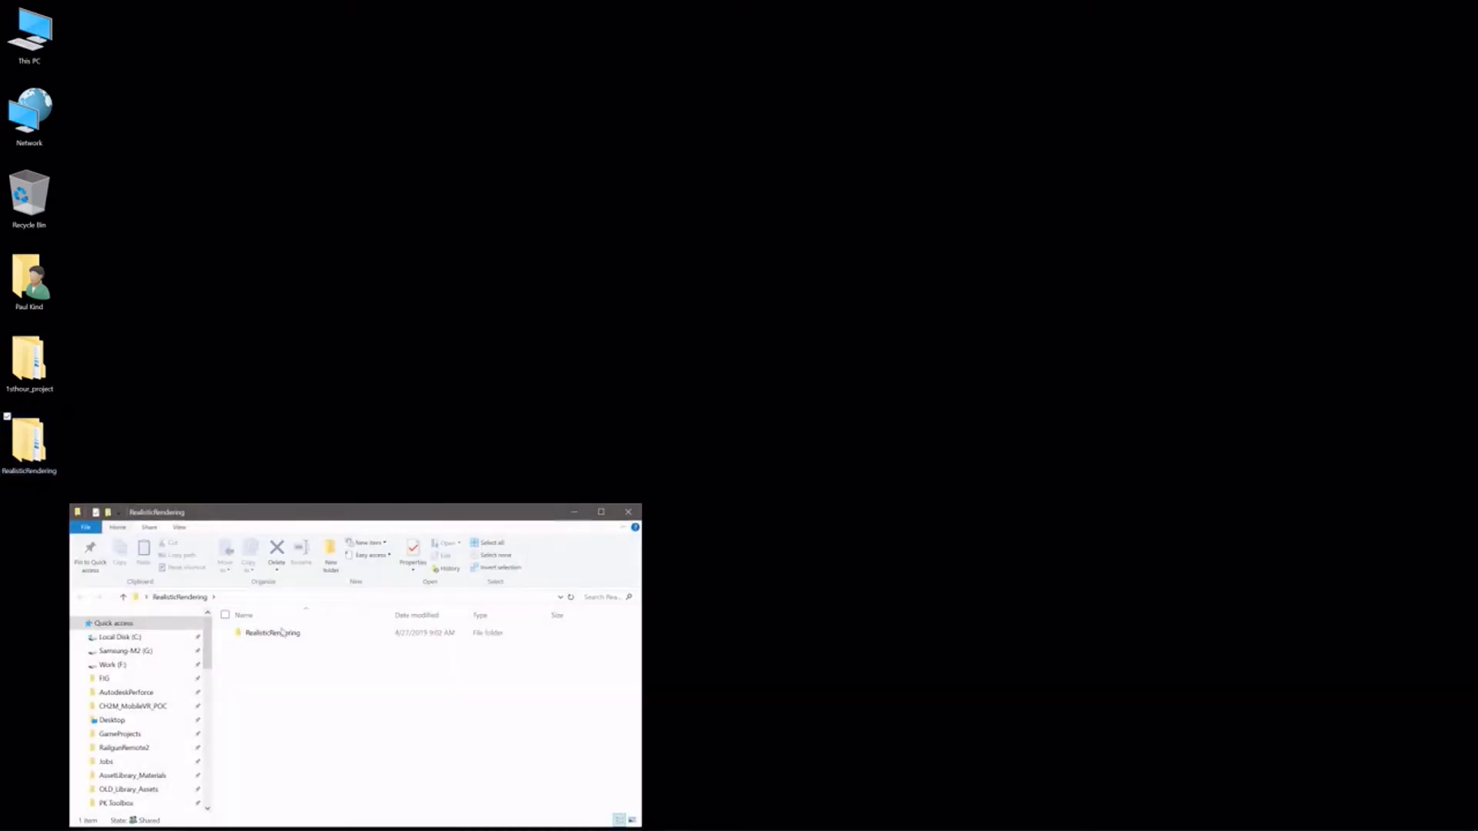
{"action": "left_click", "coordinate": [268, 696]}
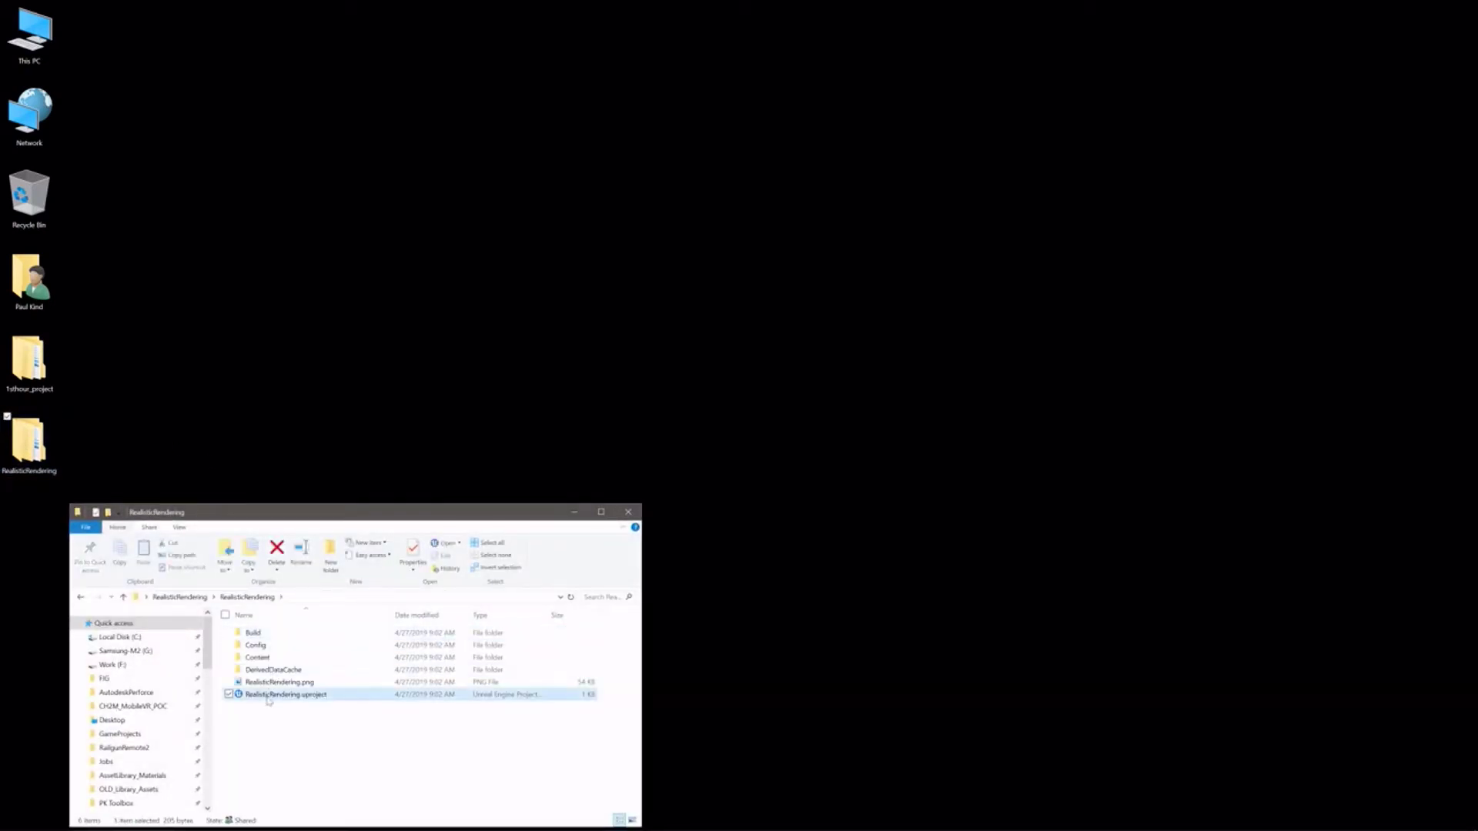
{"action": "left_click_drag", "start_coordinate": [315, 512], "coordinate": [681, 168]}
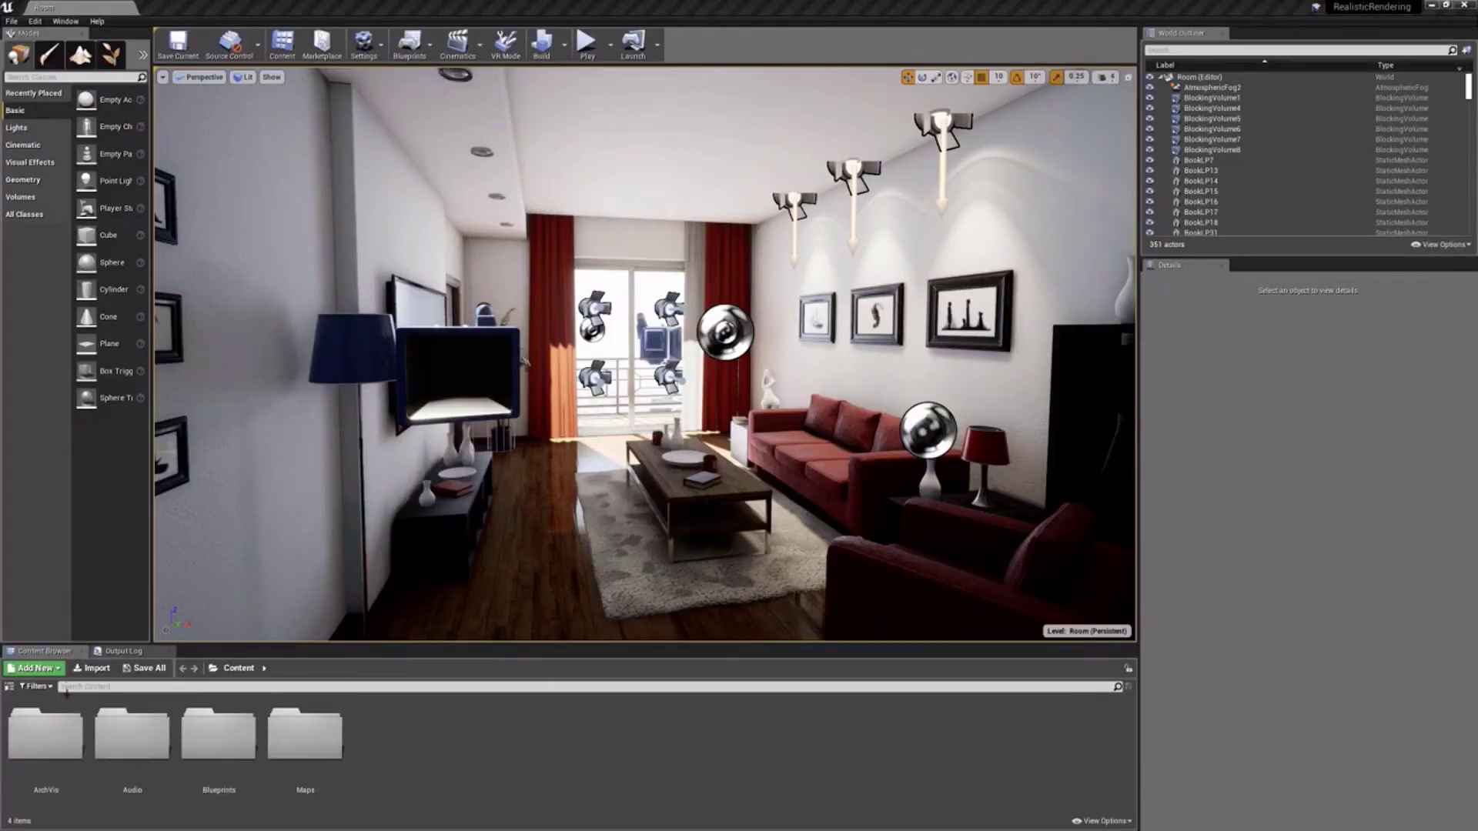
Step: Open the Content/ArchVis/Mesh folder and go to its furniture meshes
{"action": "double_click", "coordinate": [56, 731]}
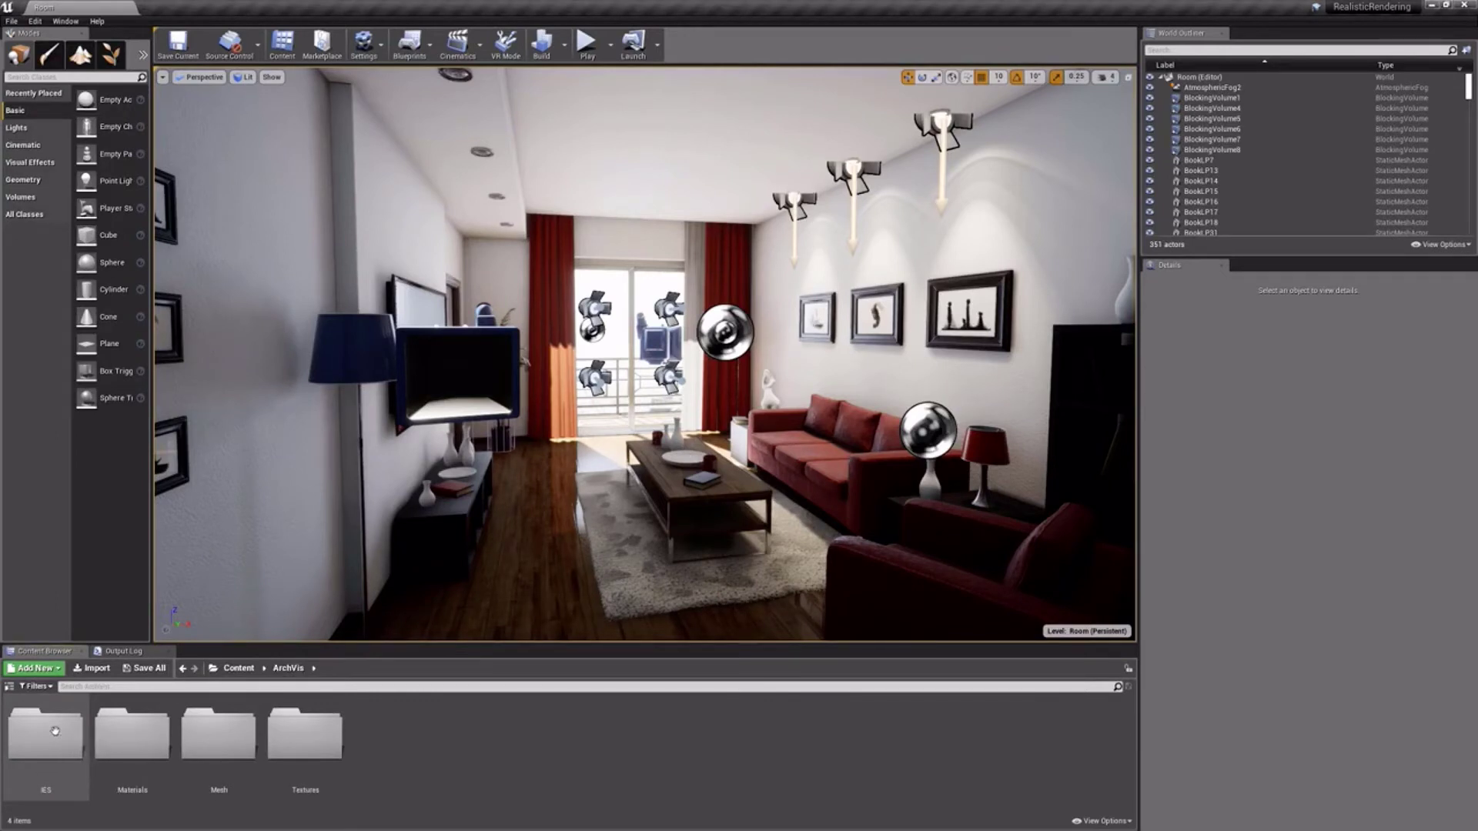
{"action": "double_click", "coordinate": [217, 732]}
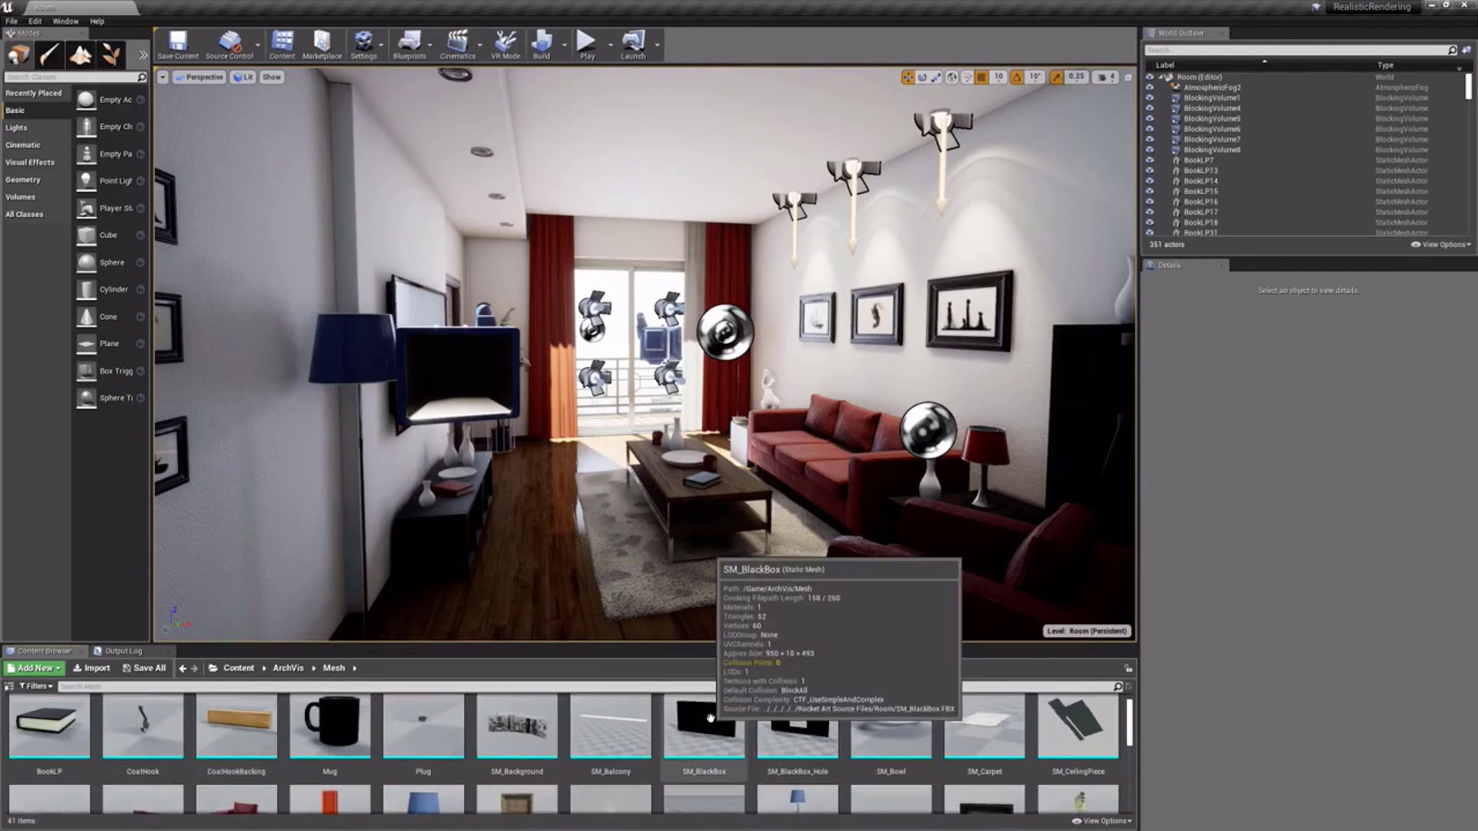
{"action": "scroll", "coordinate": [708, 724], "scroll_direction": "down", "scroll_amount": 3}
Step: Migrate the SM_Couch static mesh with its dependencies to the Content folder of first_hour_project in Desktop/1sthour_project
{"action": "left_click", "coordinate": [142, 751]}
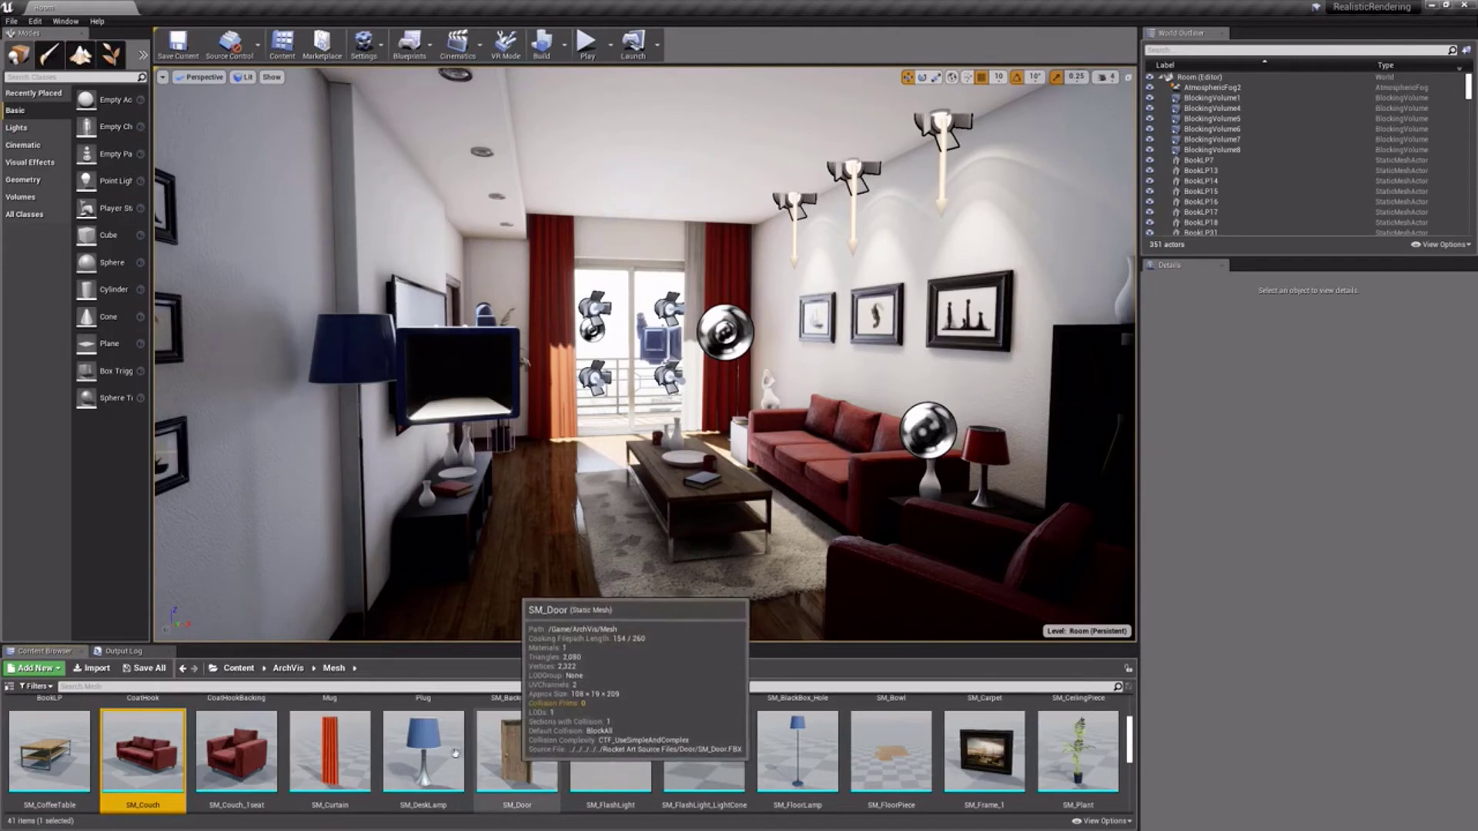
{"action": "right_click", "coordinate": [144, 750]}
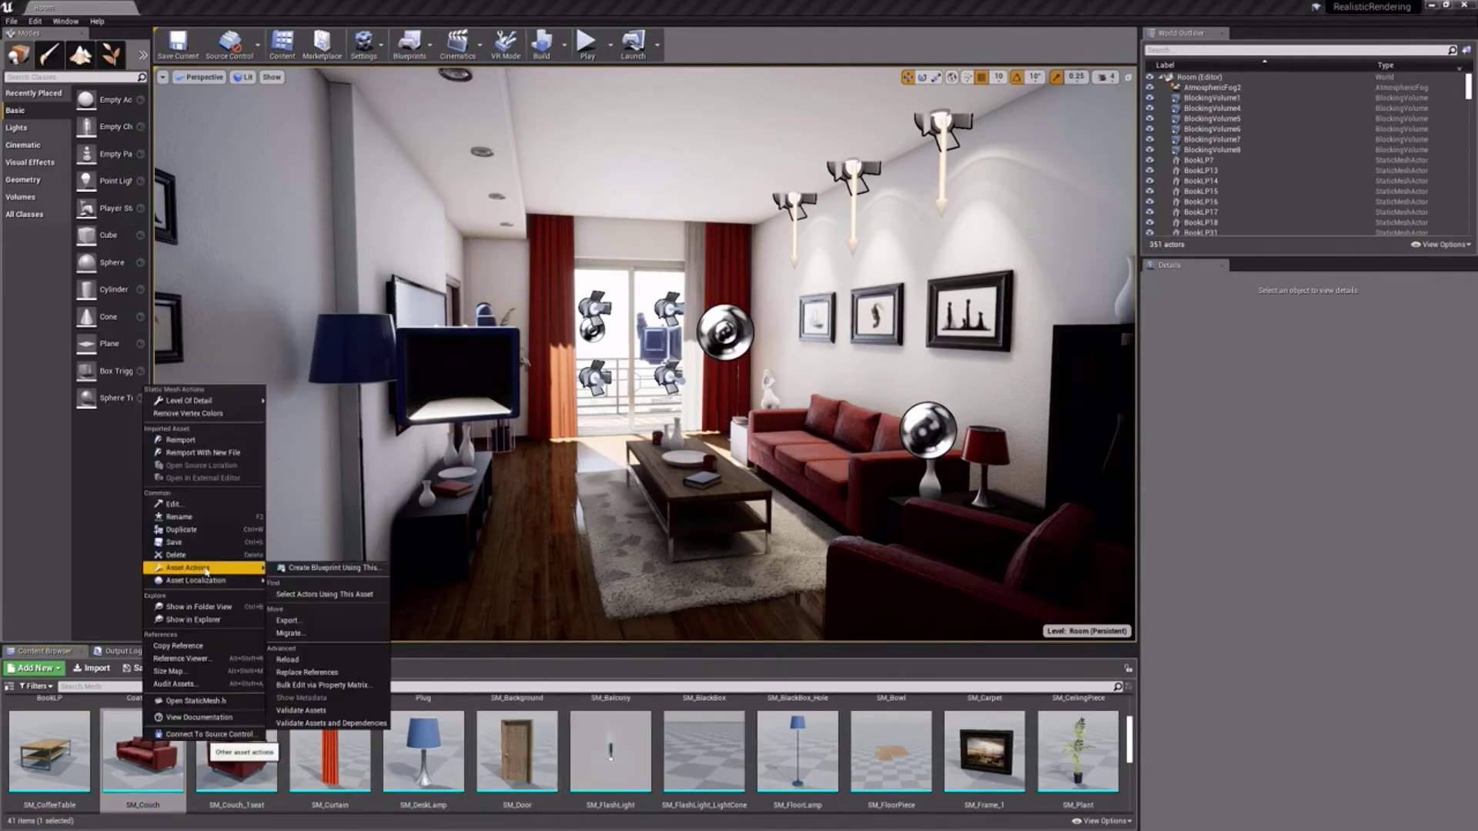
{"action": "left_click", "coordinate": [287, 634]}
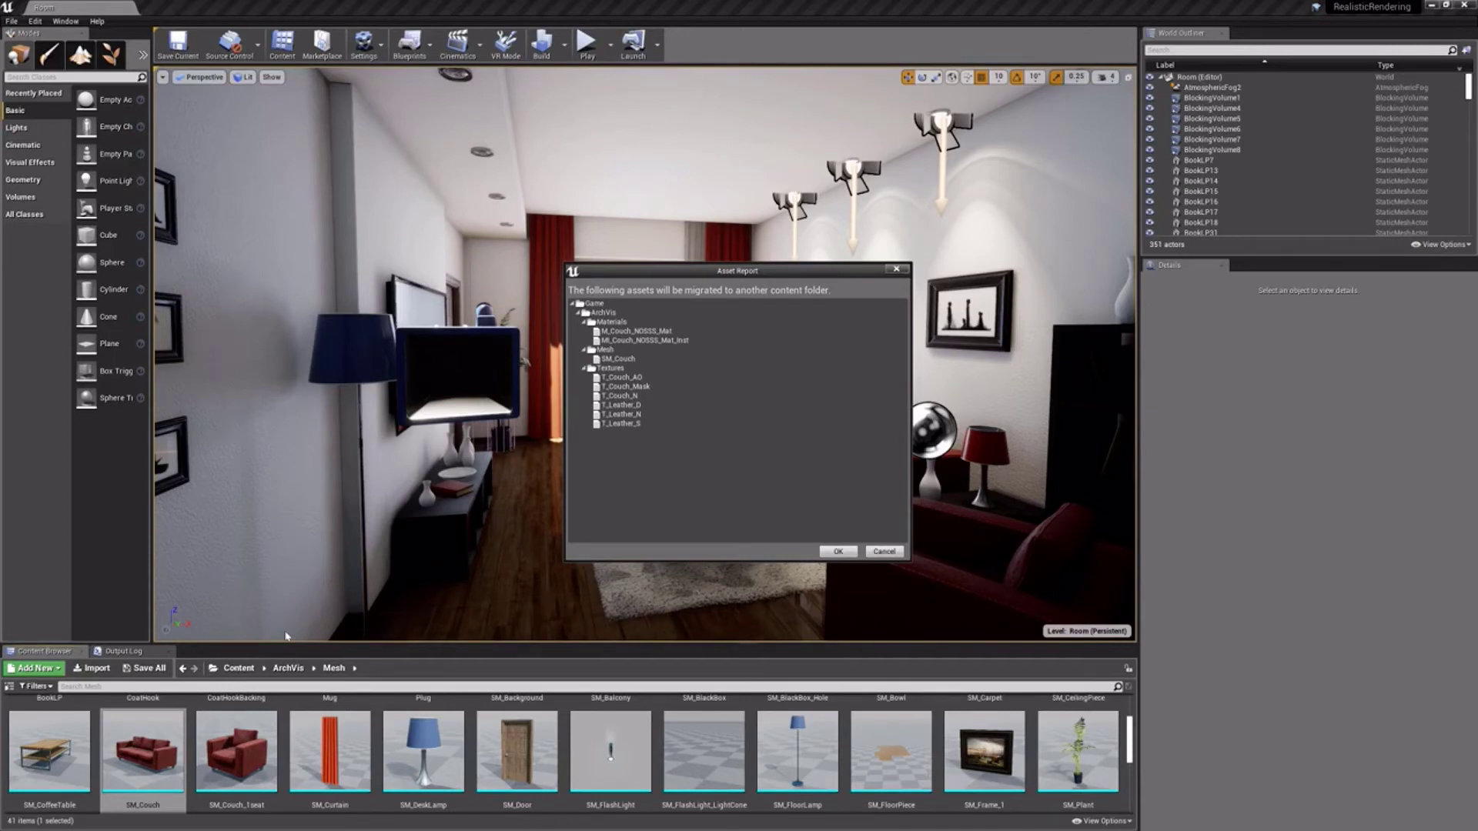
{"action": "left_click", "coordinate": [838, 551]}
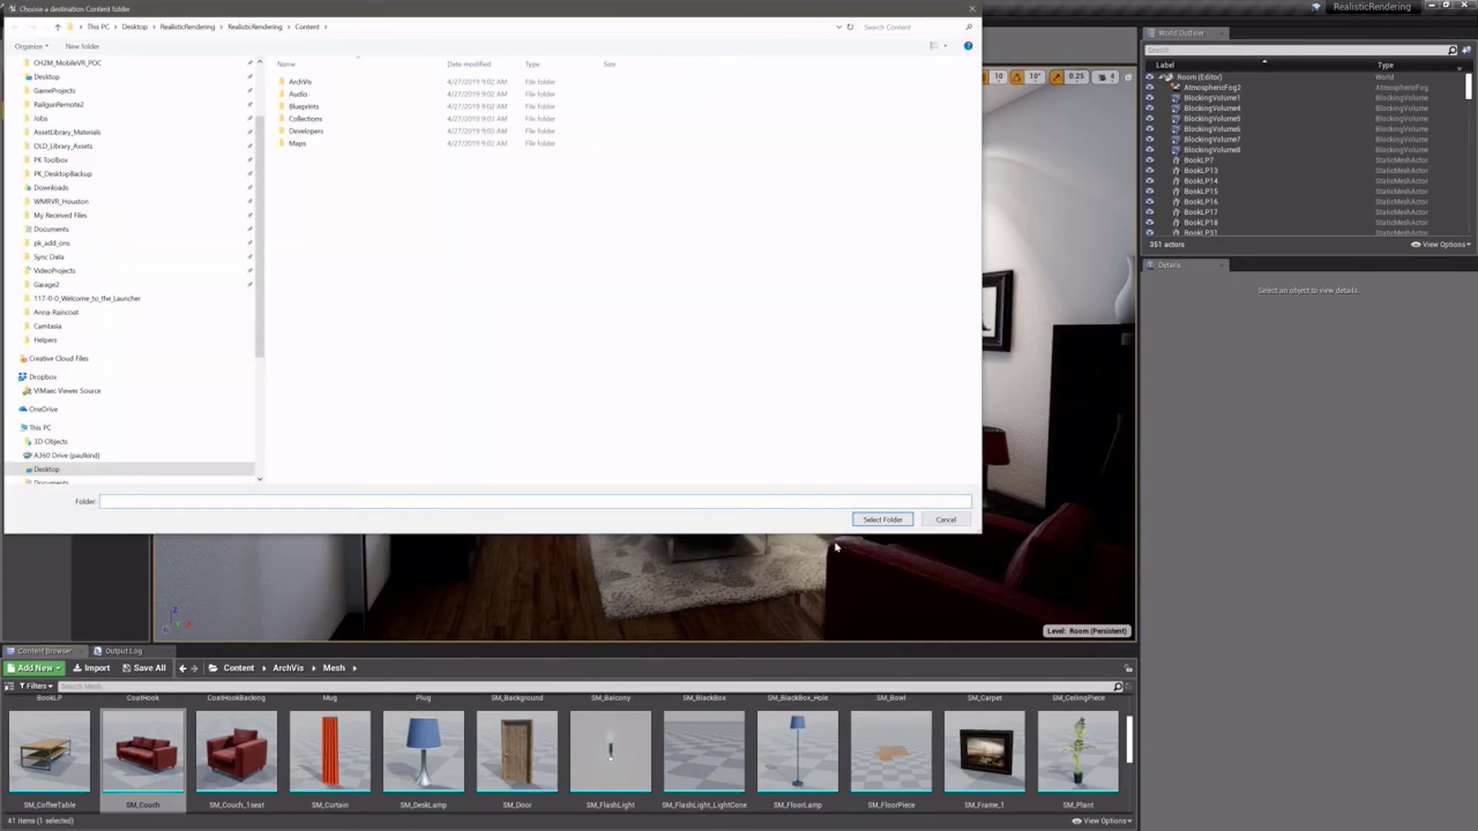
{"action": "left_click", "coordinate": [135, 27]}
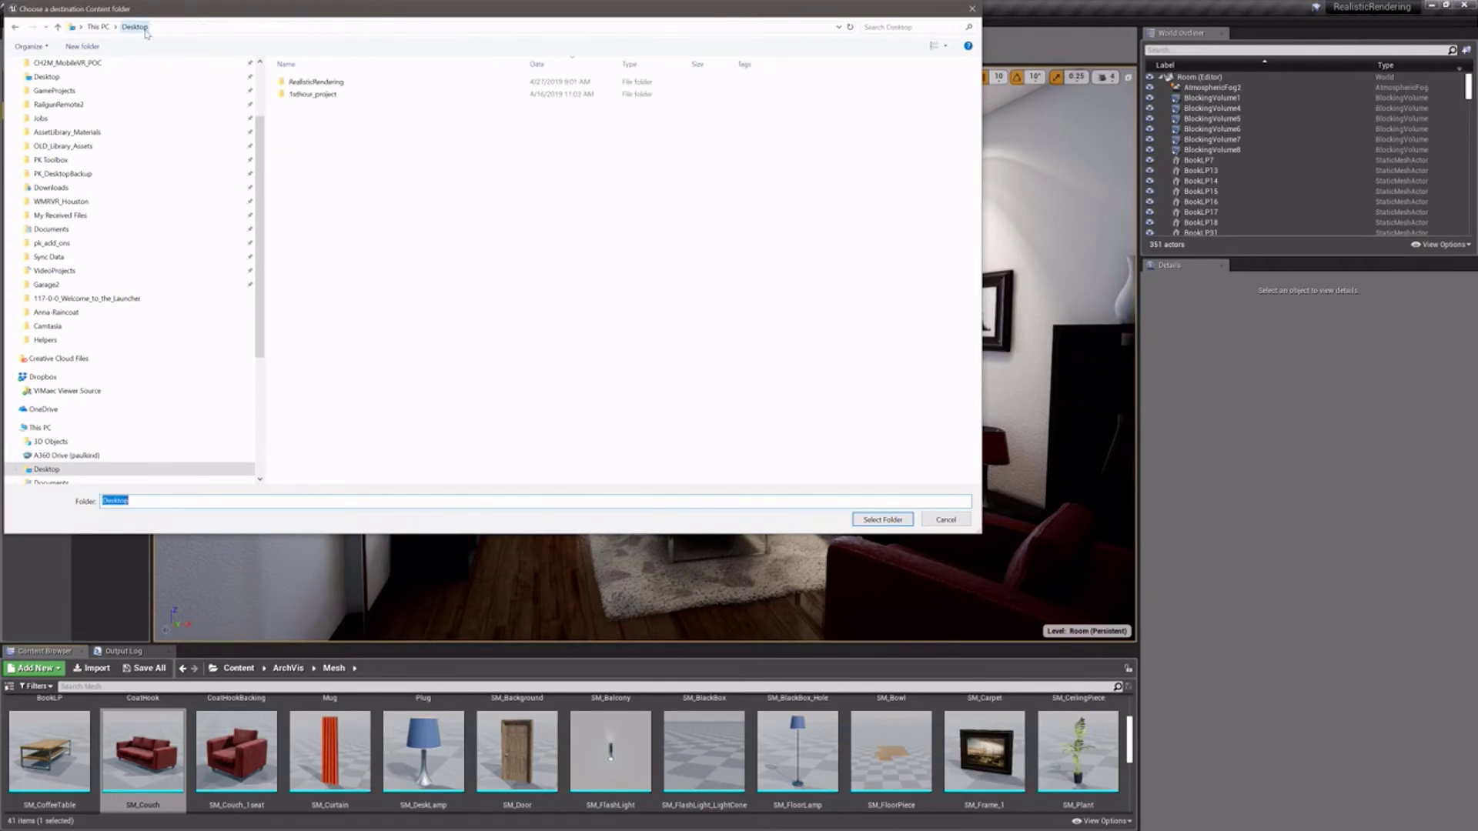
{"action": "left_click", "coordinate": [304, 96]}
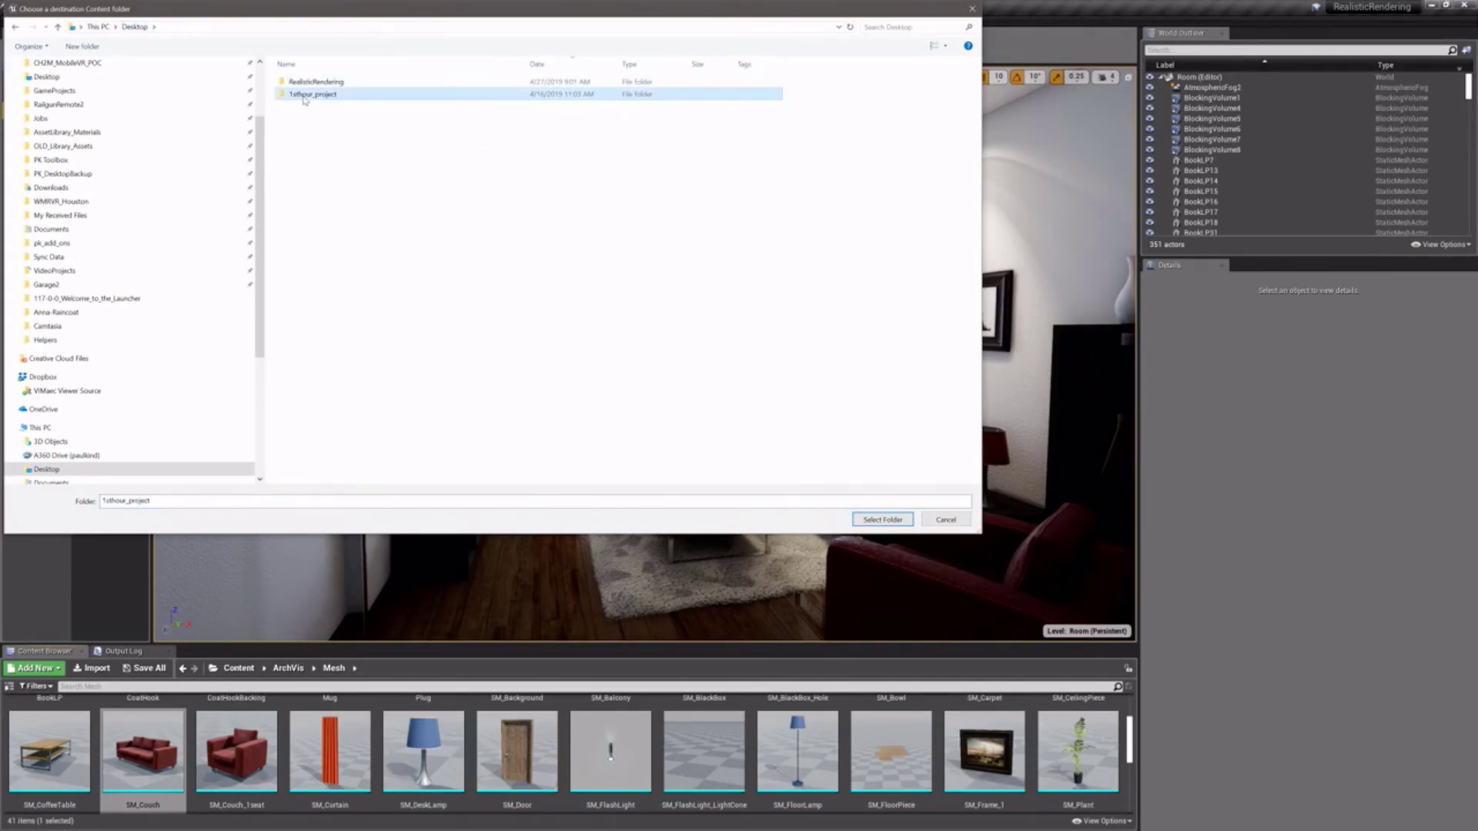
{"action": "double_click", "coordinate": [304, 96]}
{"action": "double_click", "coordinate": [298, 81]}
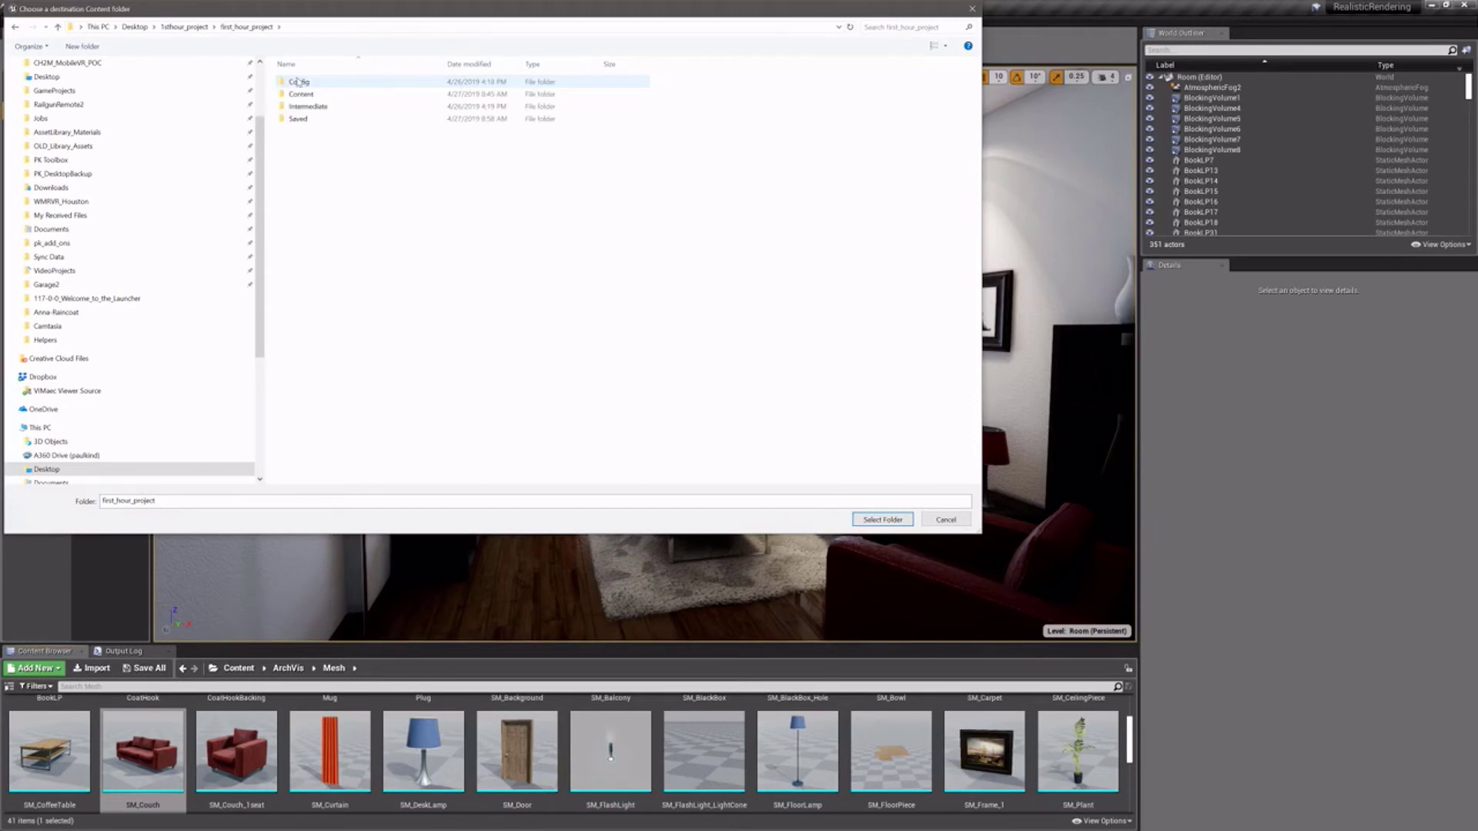
{"action": "double_click", "coordinate": [294, 95]}
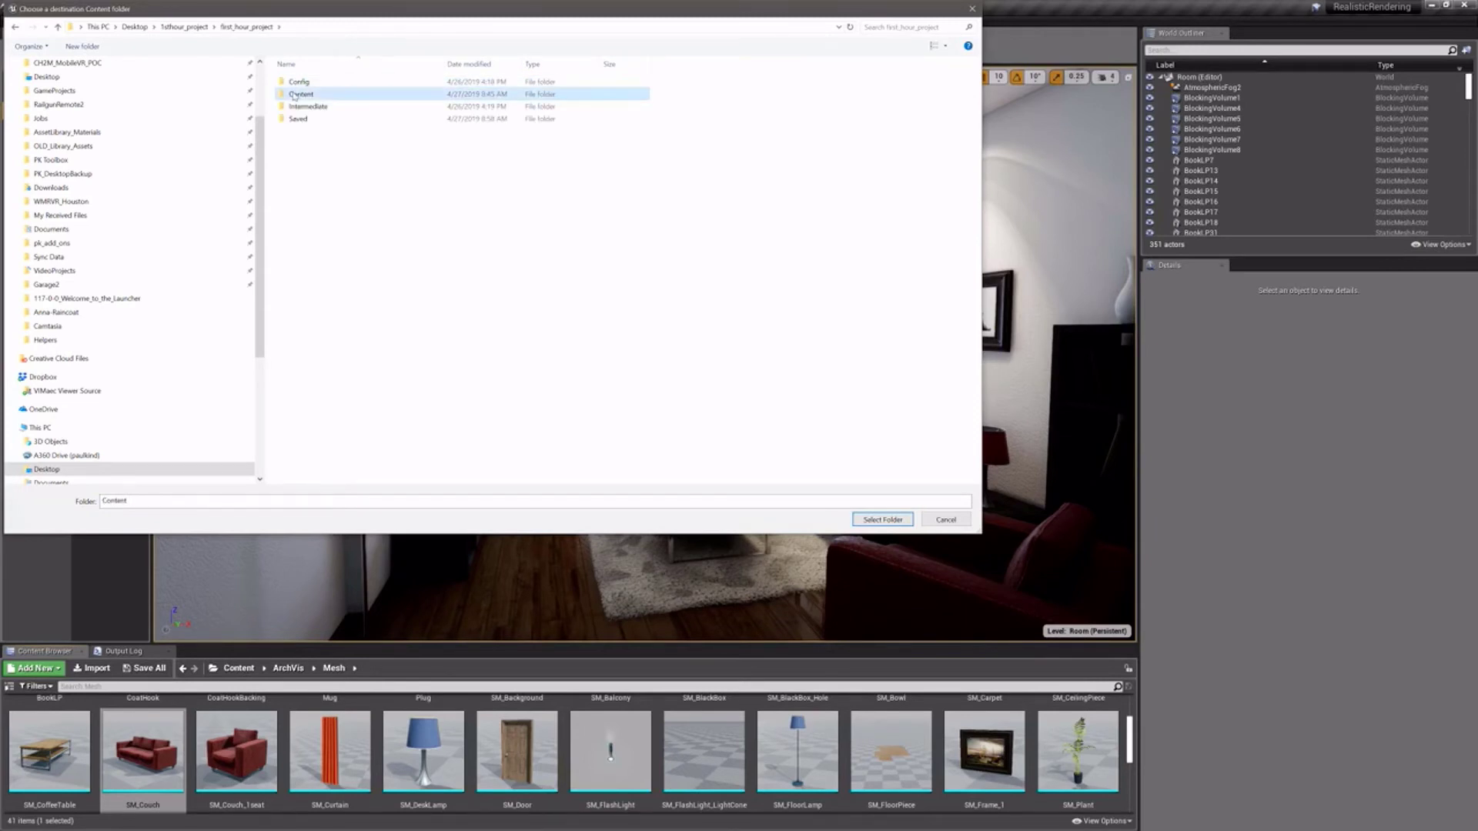
{"action": "left_click", "coordinate": [882, 520]}
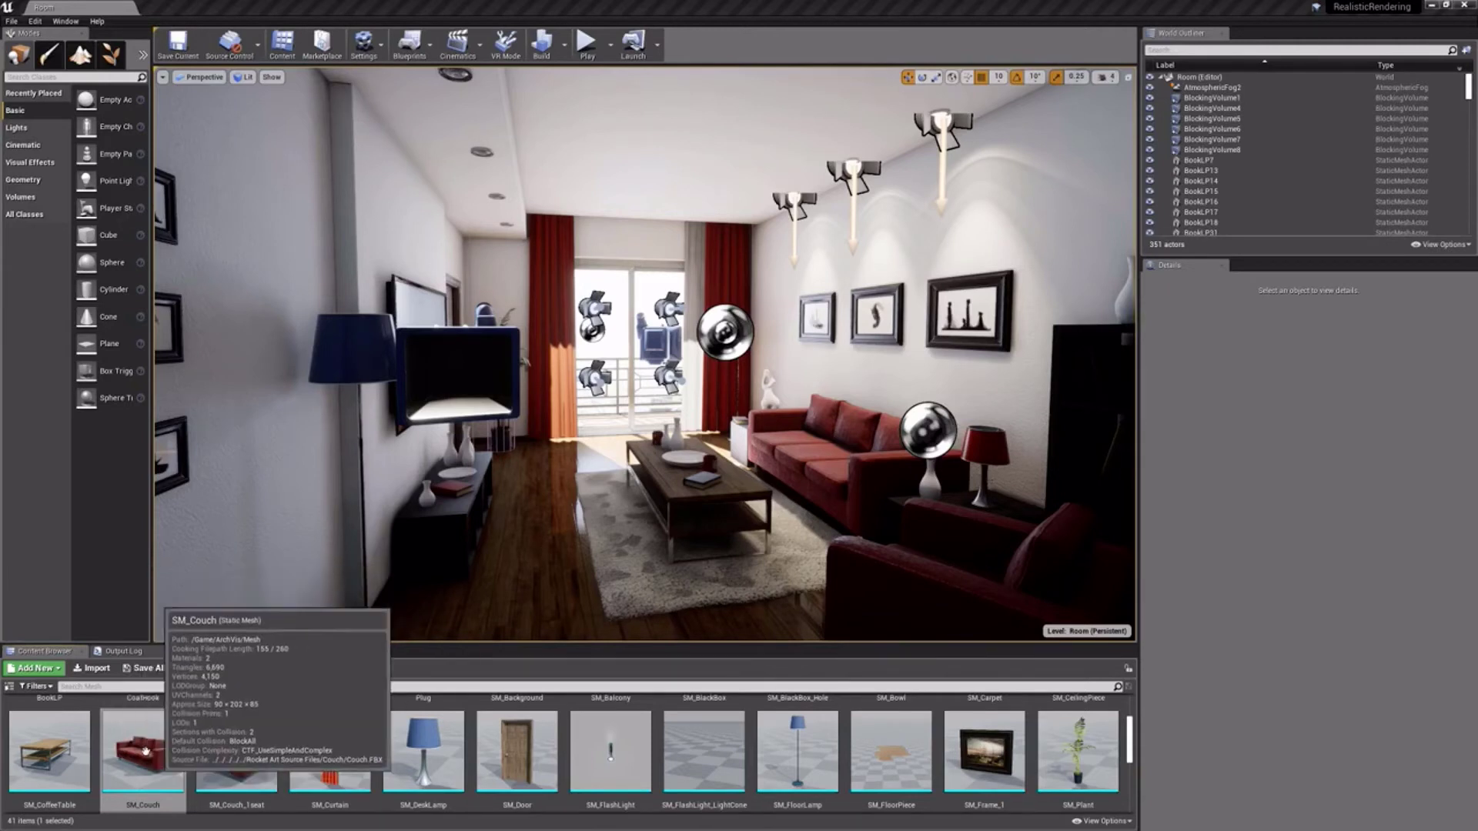
{"action": "mouse_move", "coordinate": [145, 752]}
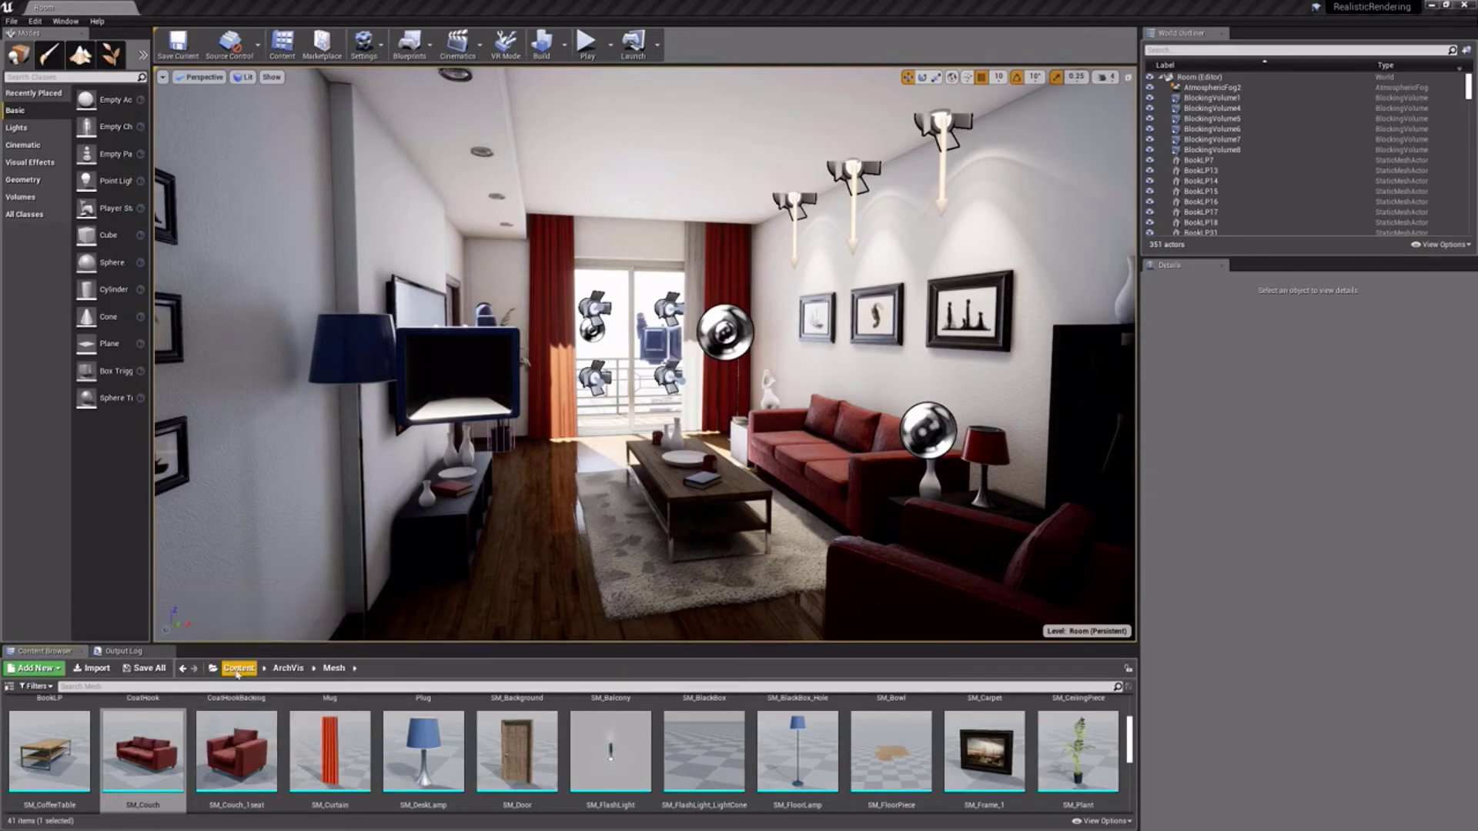
Step: Migrate the entire ArchVis folder to first_hour_project's Content folder, overwriting all assets that already exist there
{"action": "left_click", "coordinate": [237, 668]}
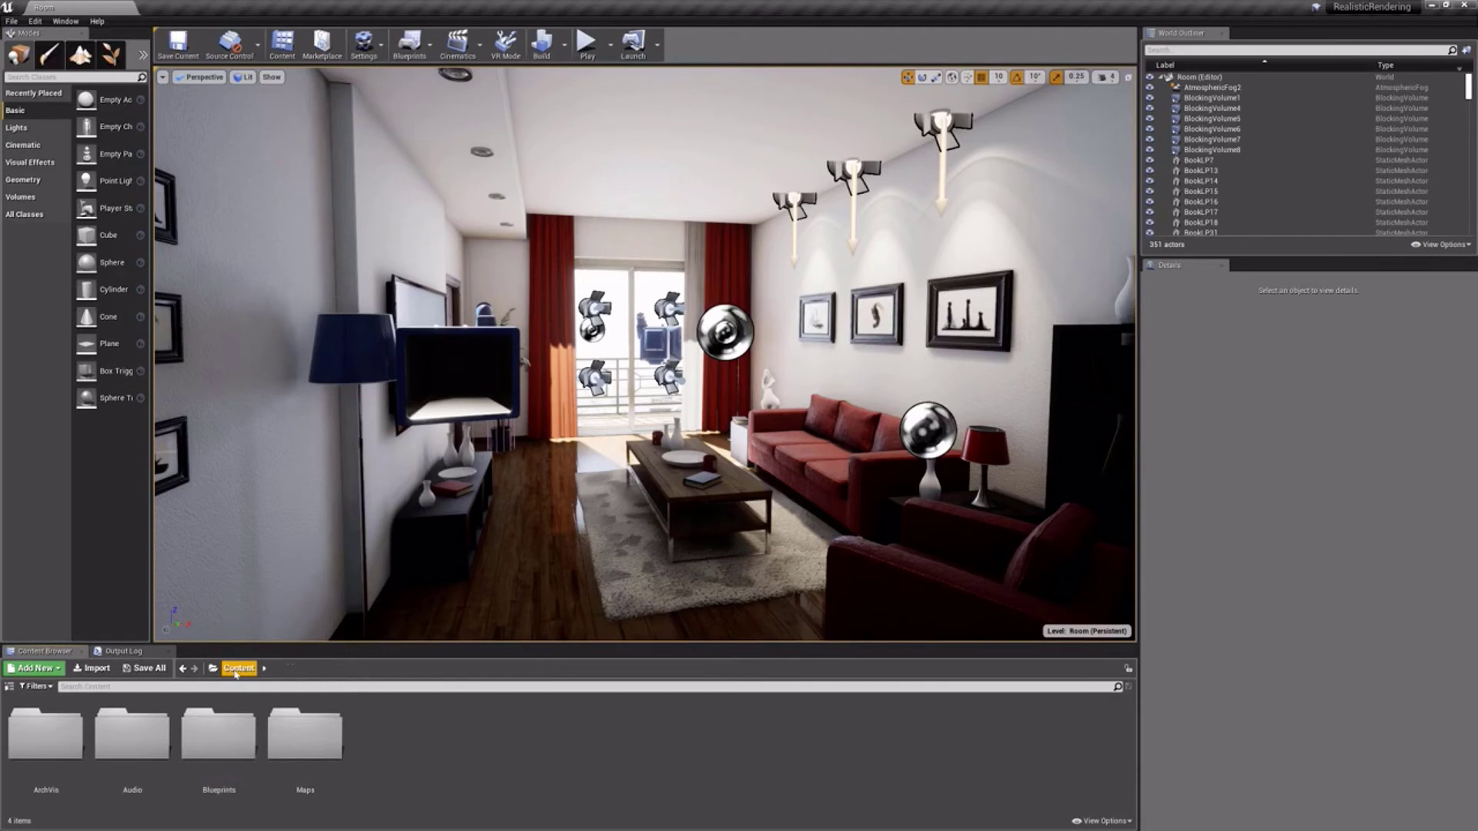
{"action": "left_click", "coordinate": [67, 735]}
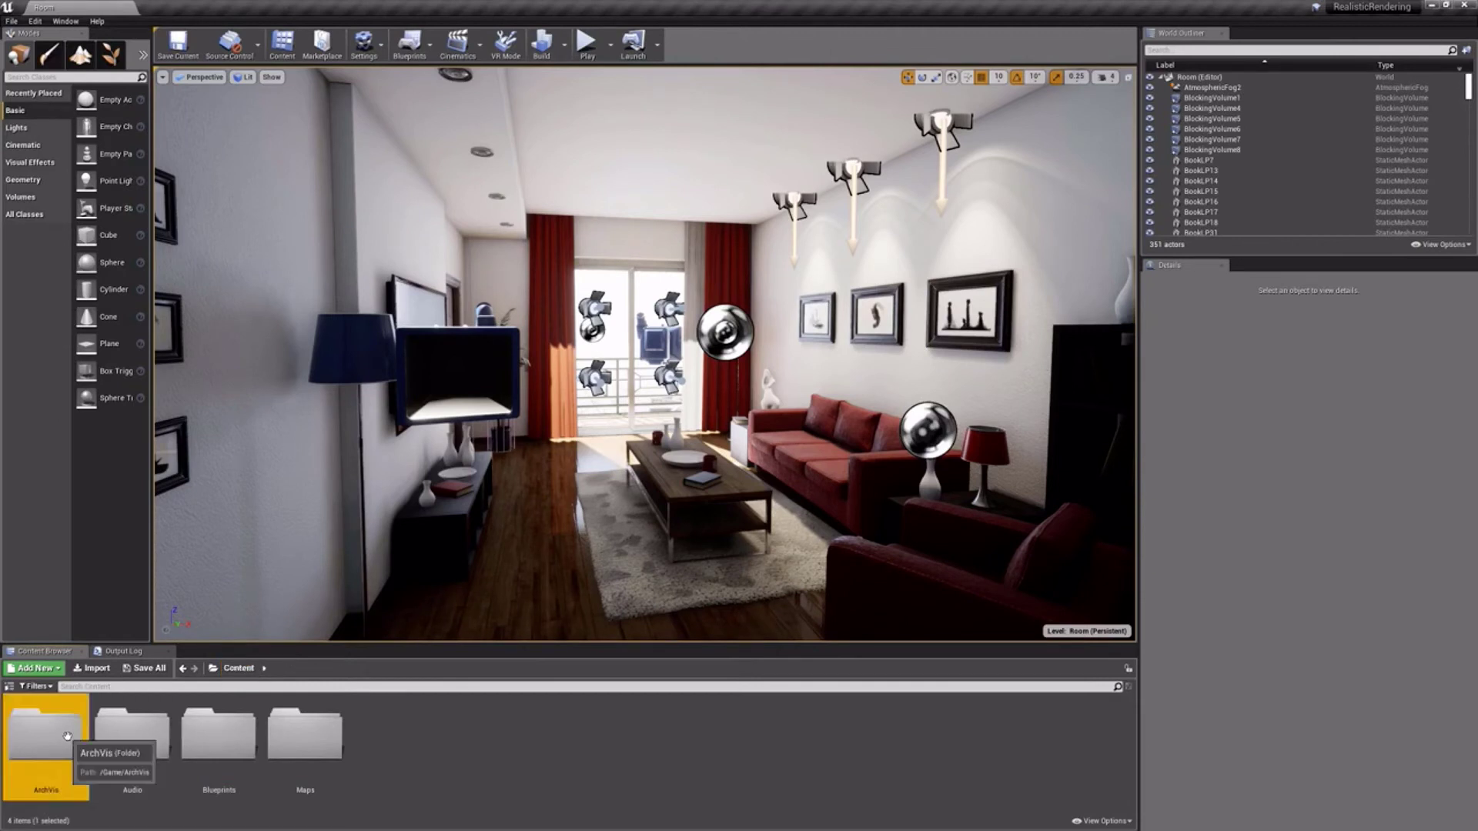
{"action": "right_click", "coordinate": [67, 735]}
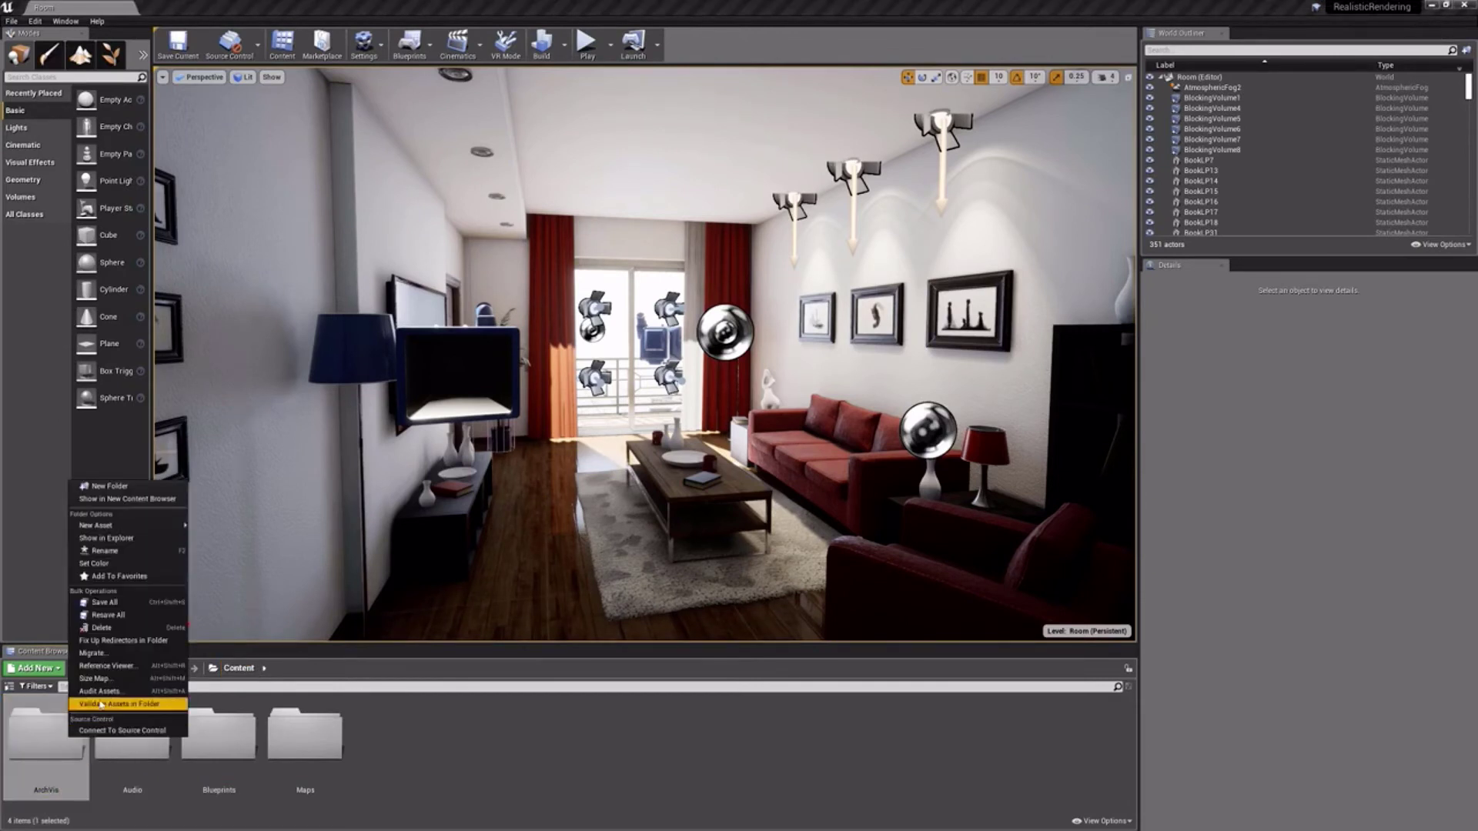
{"action": "left_click", "coordinate": [117, 654]}
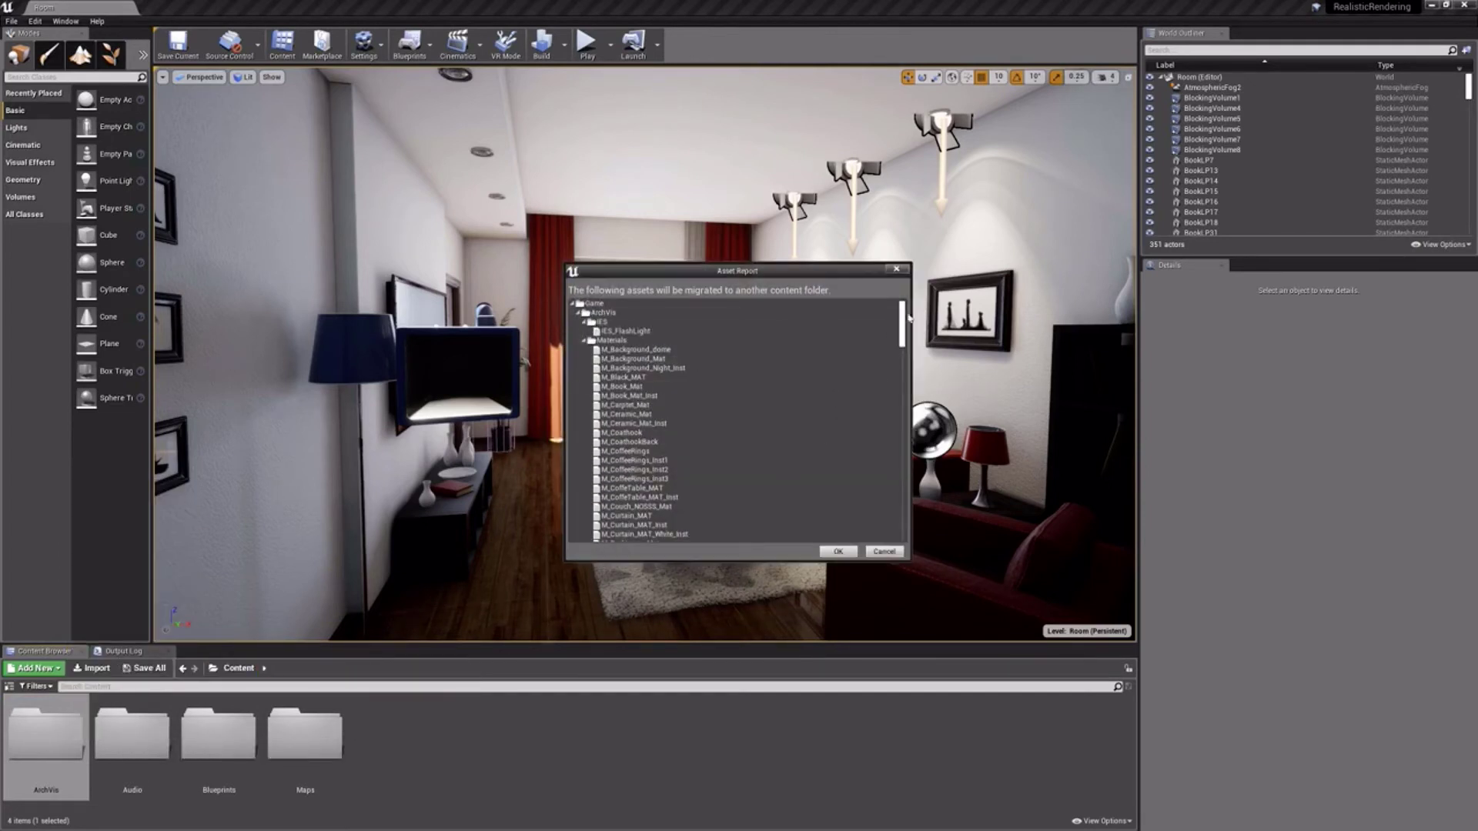
{"action": "left_click_drag", "start_coordinate": [903, 322], "coordinate": [912, 287]}
{"action": "left_click", "coordinate": [839, 552]}
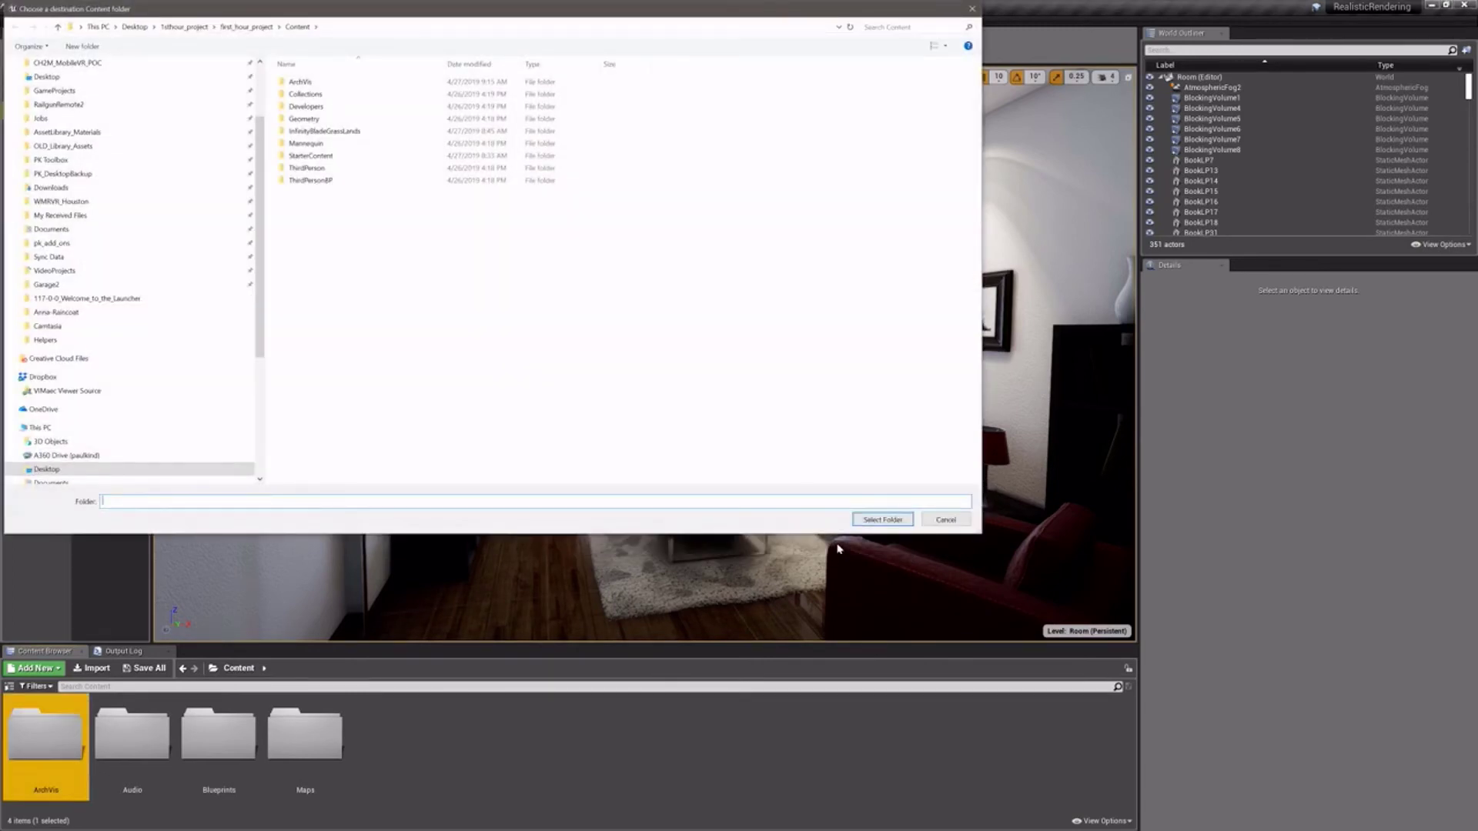
{"action": "left_click", "coordinate": [185, 27]}
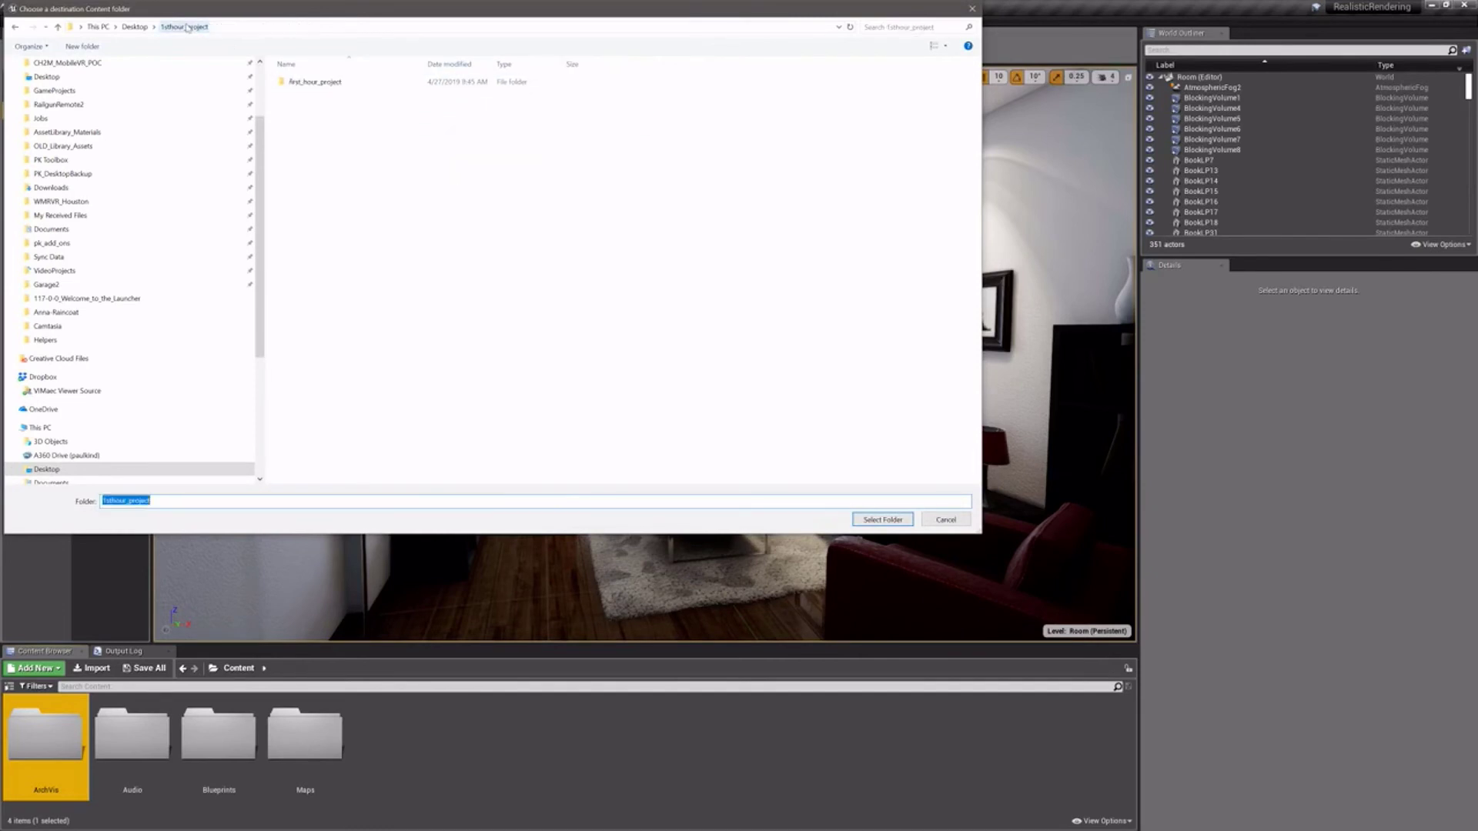
{"action": "double_click", "coordinate": [308, 82]}
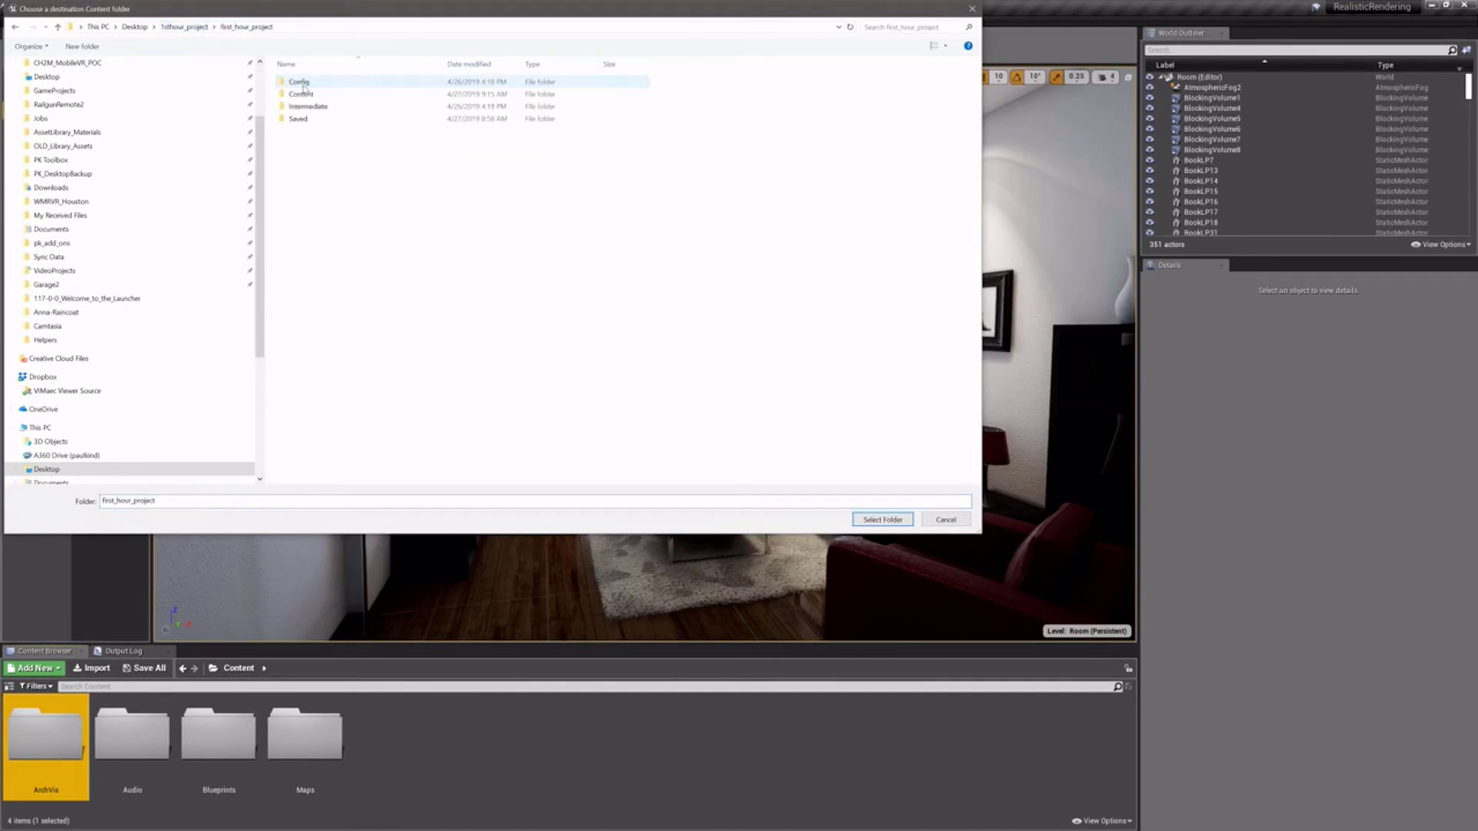
{"action": "double_click", "coordinate": [302, 94]}
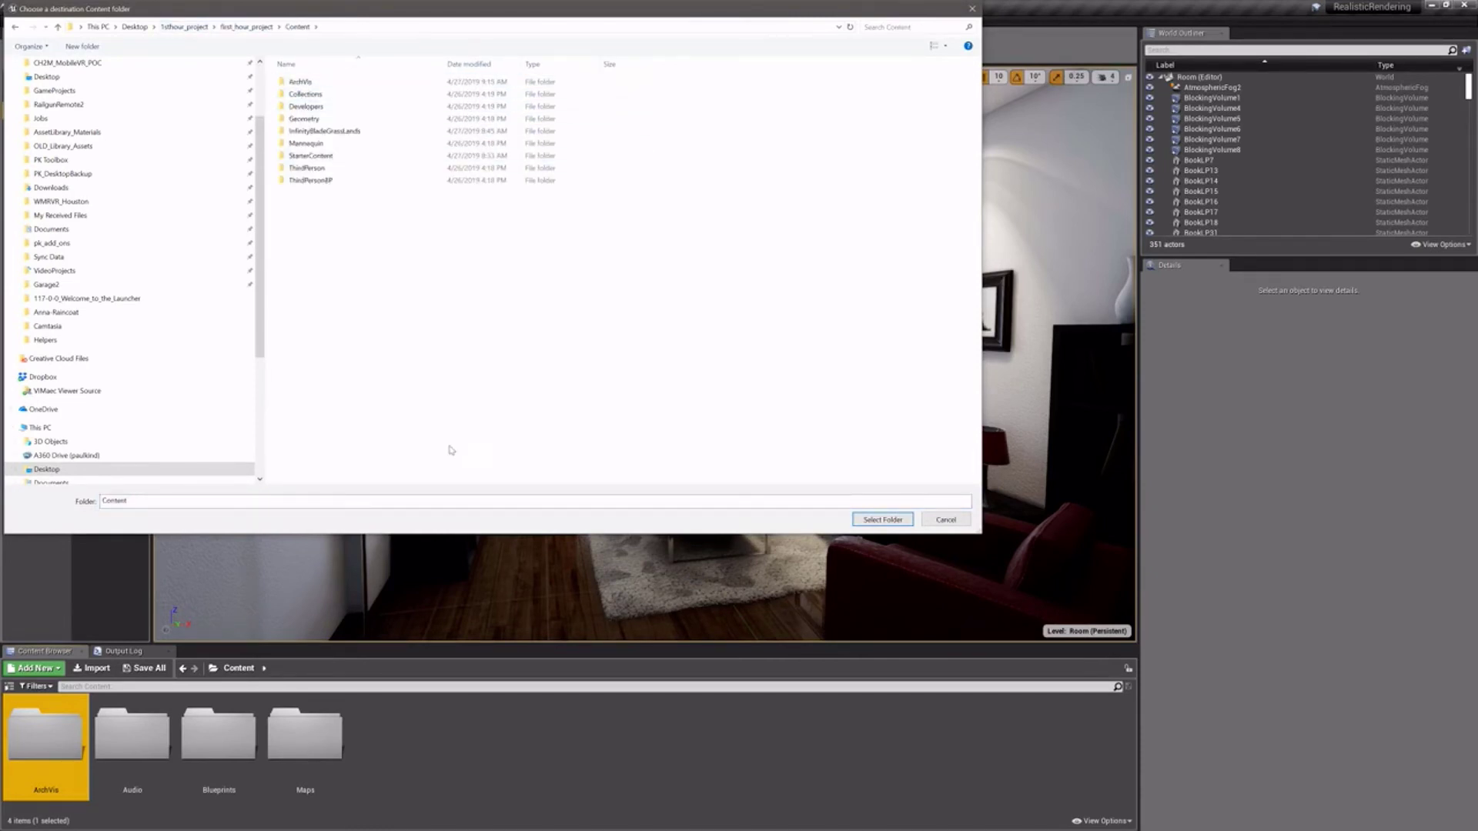
{"action": "left_click", "coordinate": [882, 520]}
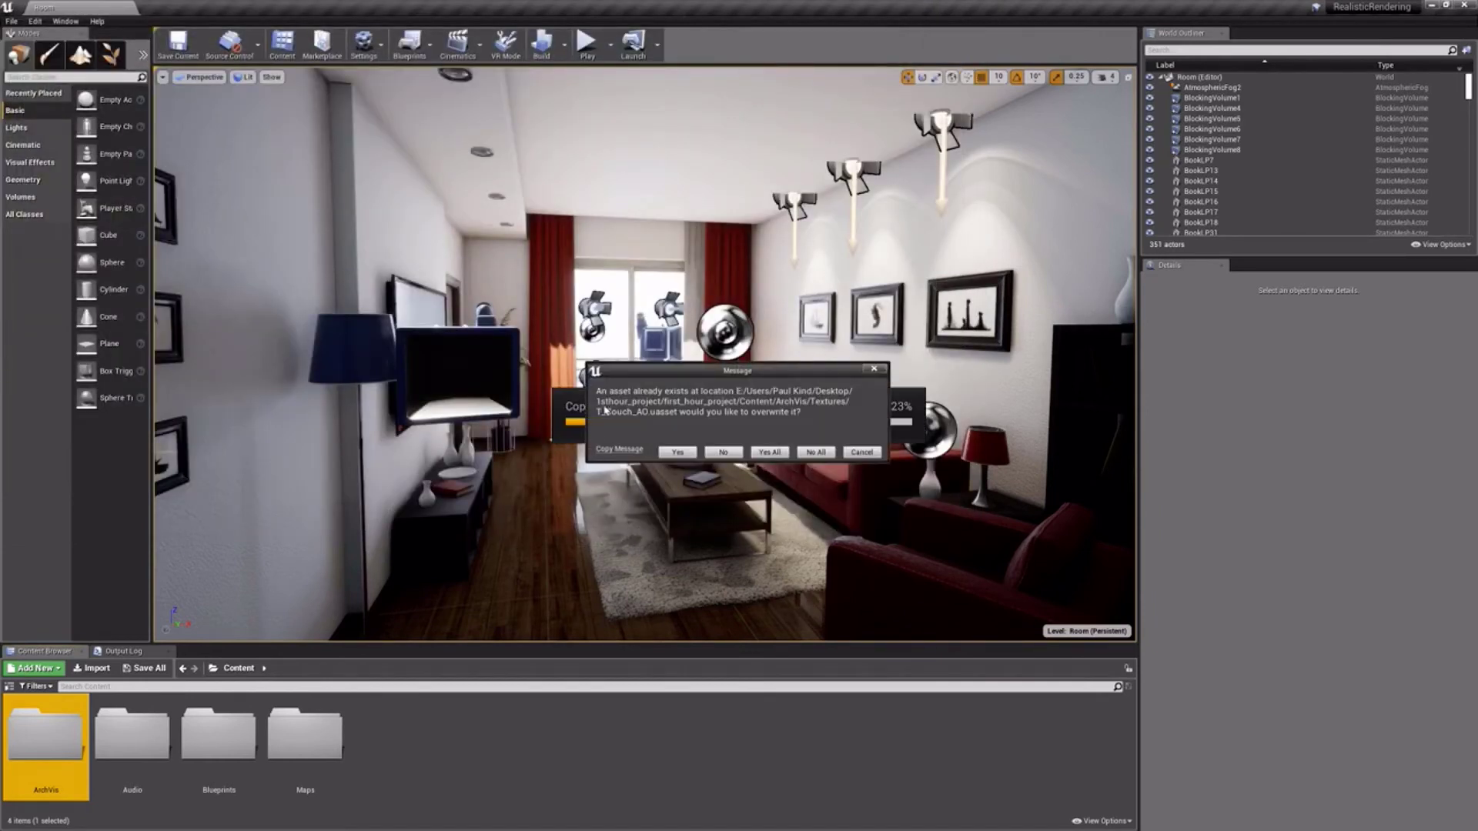
{"action": "left_click", "coordinate": [770, 452]}
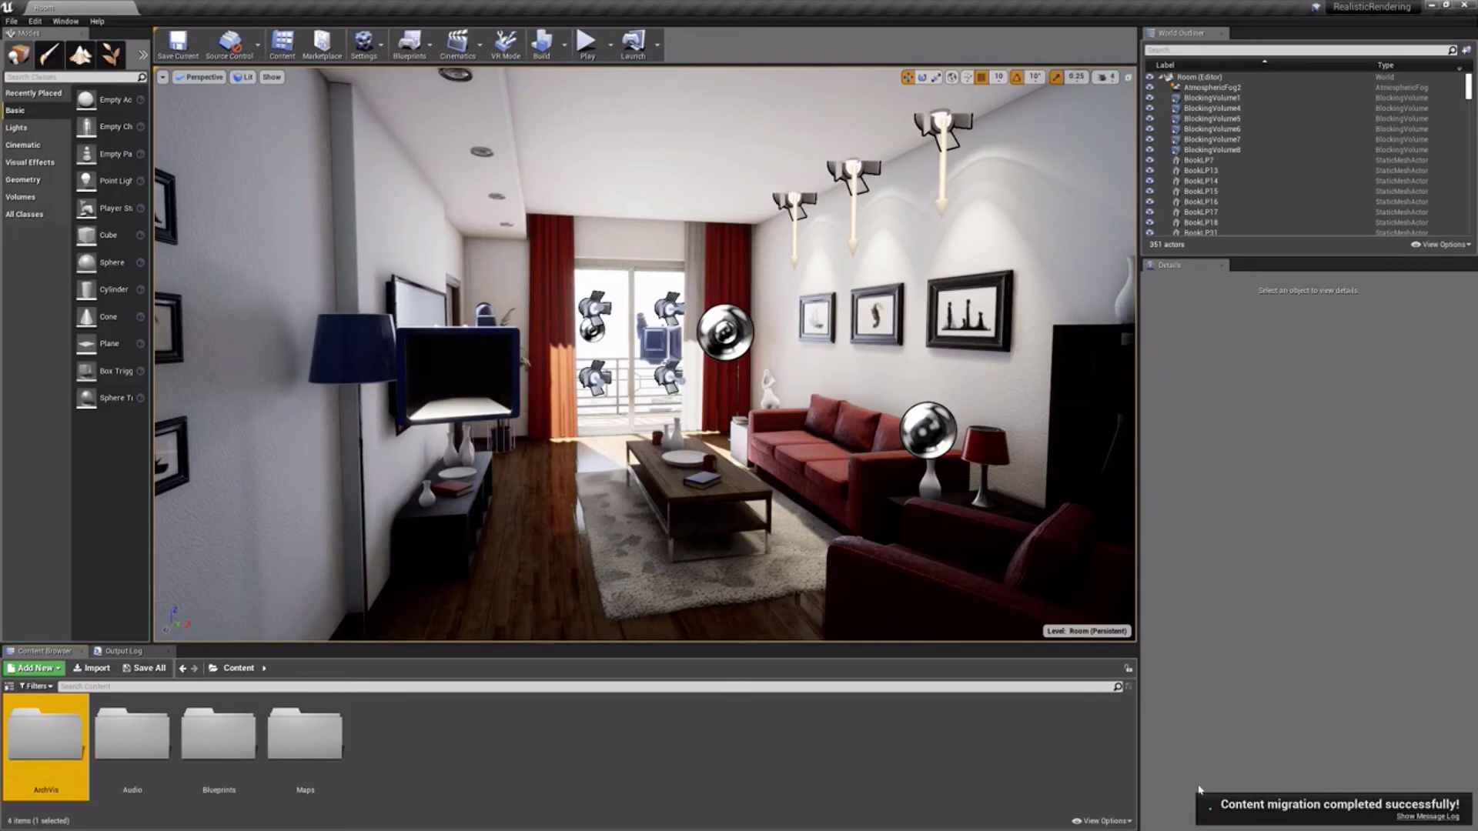
Step: Close the RealisticRendering project, switch back to first_hour_project and open its root Content folder
{"action": "left_click", "coordinate": [1464, 5]}
{"action": "left_click", "coordinate": [743, 823]}
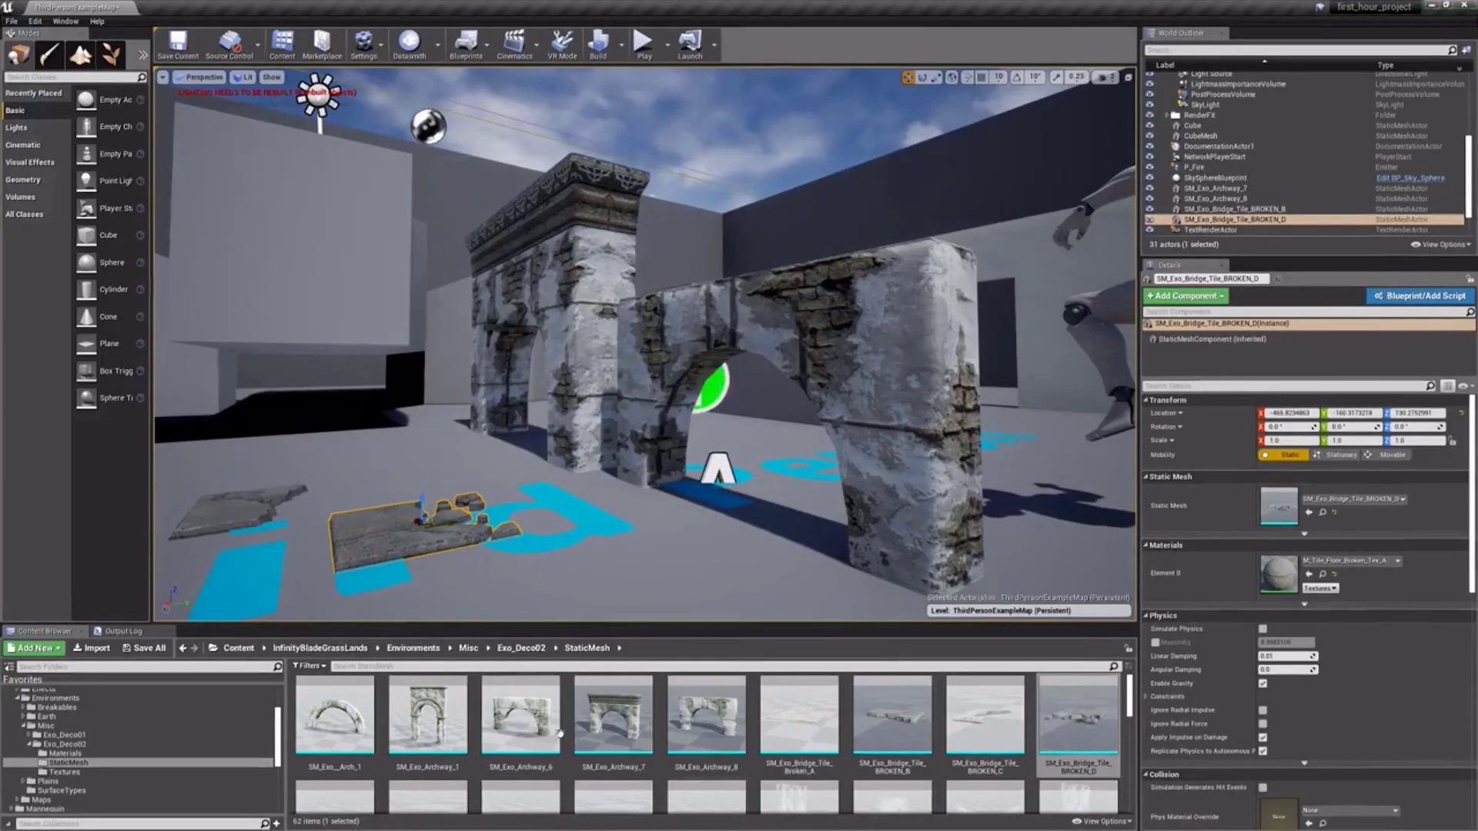
{"action": "left_click", "coordinate": [238, 649]}
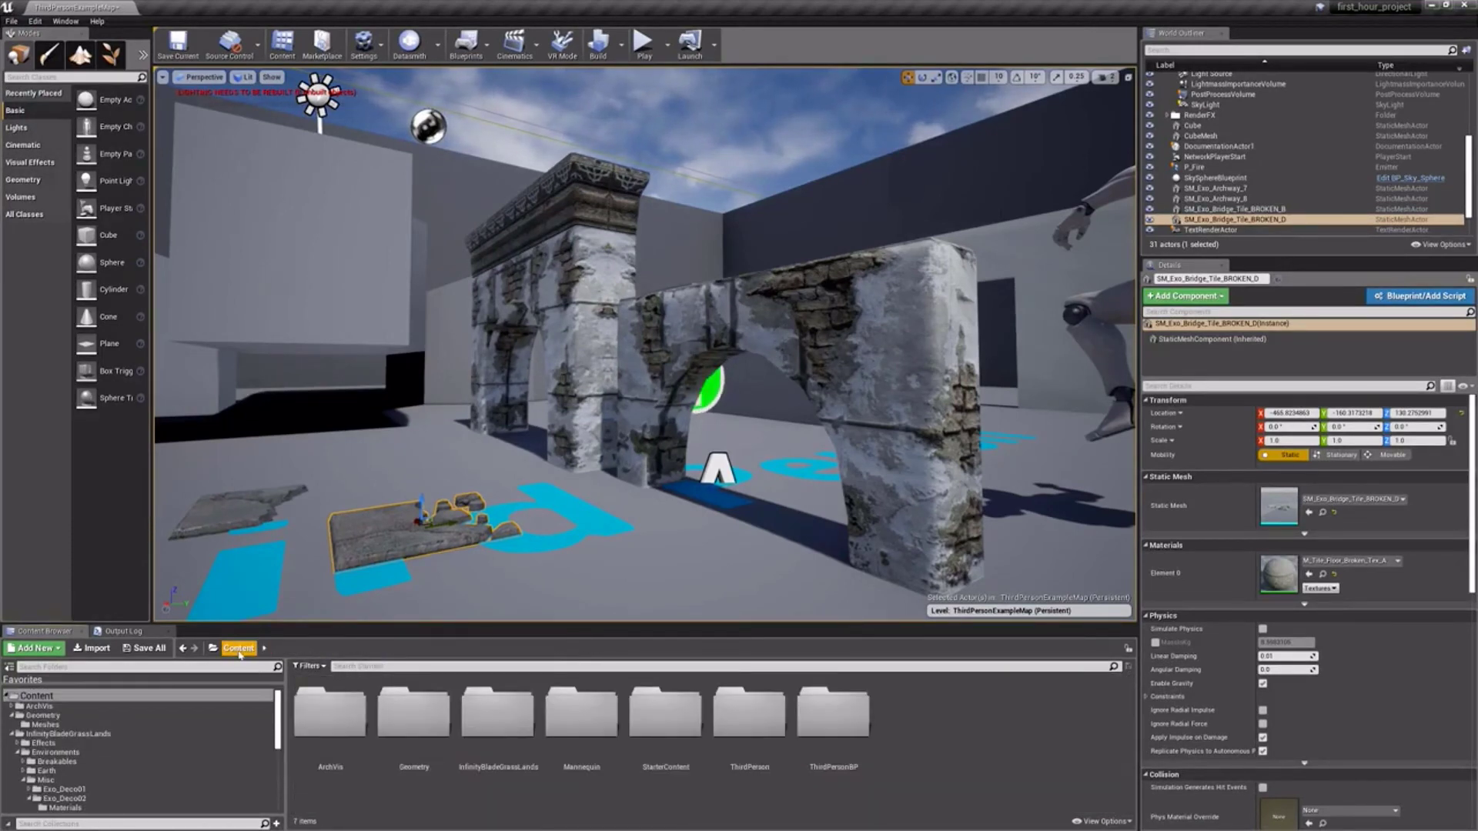
Step: Place the 1M_Cube_Chamfer mesh from Geometry/Meshes on the floor in front of the broken bridge tiles
{"action": "left_click", "coordinate": [343, 723]}
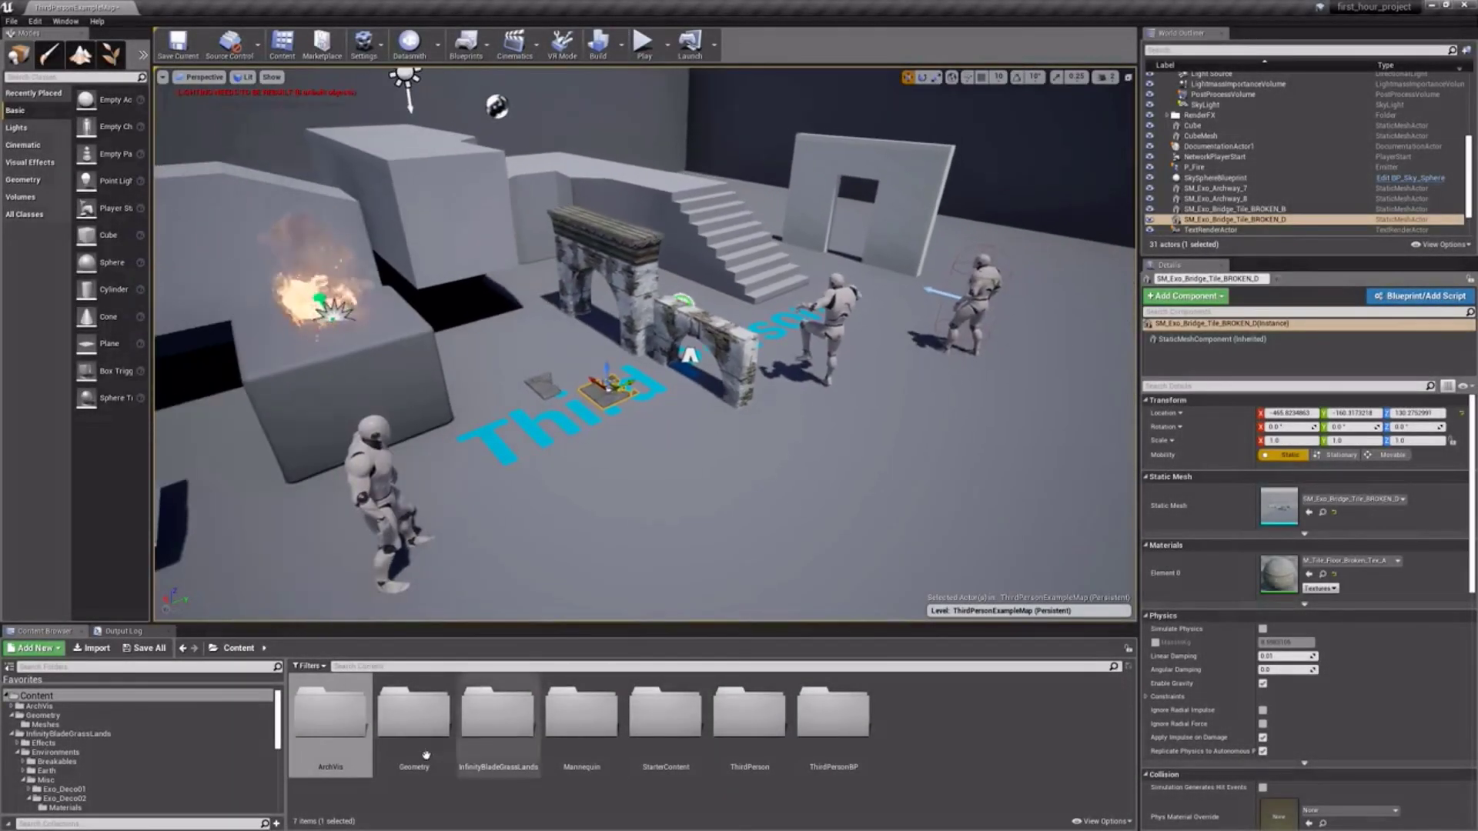
{"action": "double_click", "coordinate": [415, 712]}
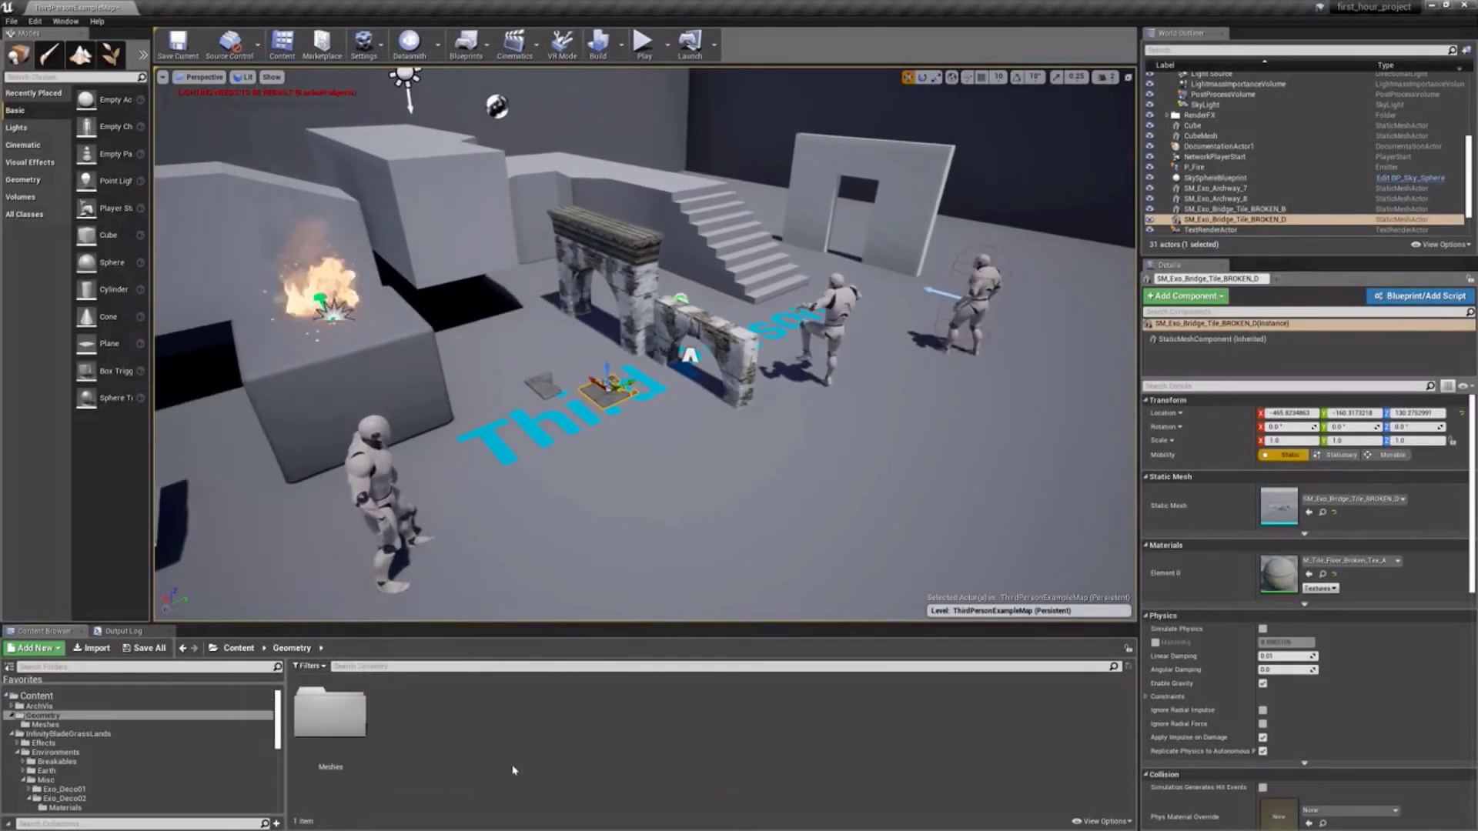
{"action": "double_click", "coordinate": [331, 712]}
{"action": "left_click_drag", "start_coordinate": [414, 718], "coordinate": [596, 485]}
Step: Place the SM_Couch, SM_Couch_1seat and SM_DeskLamp meshes from the ArchVis mesh folder on the floor beside the chamfered cube
{"action": "left_click", "coordinate": [293, 648]}
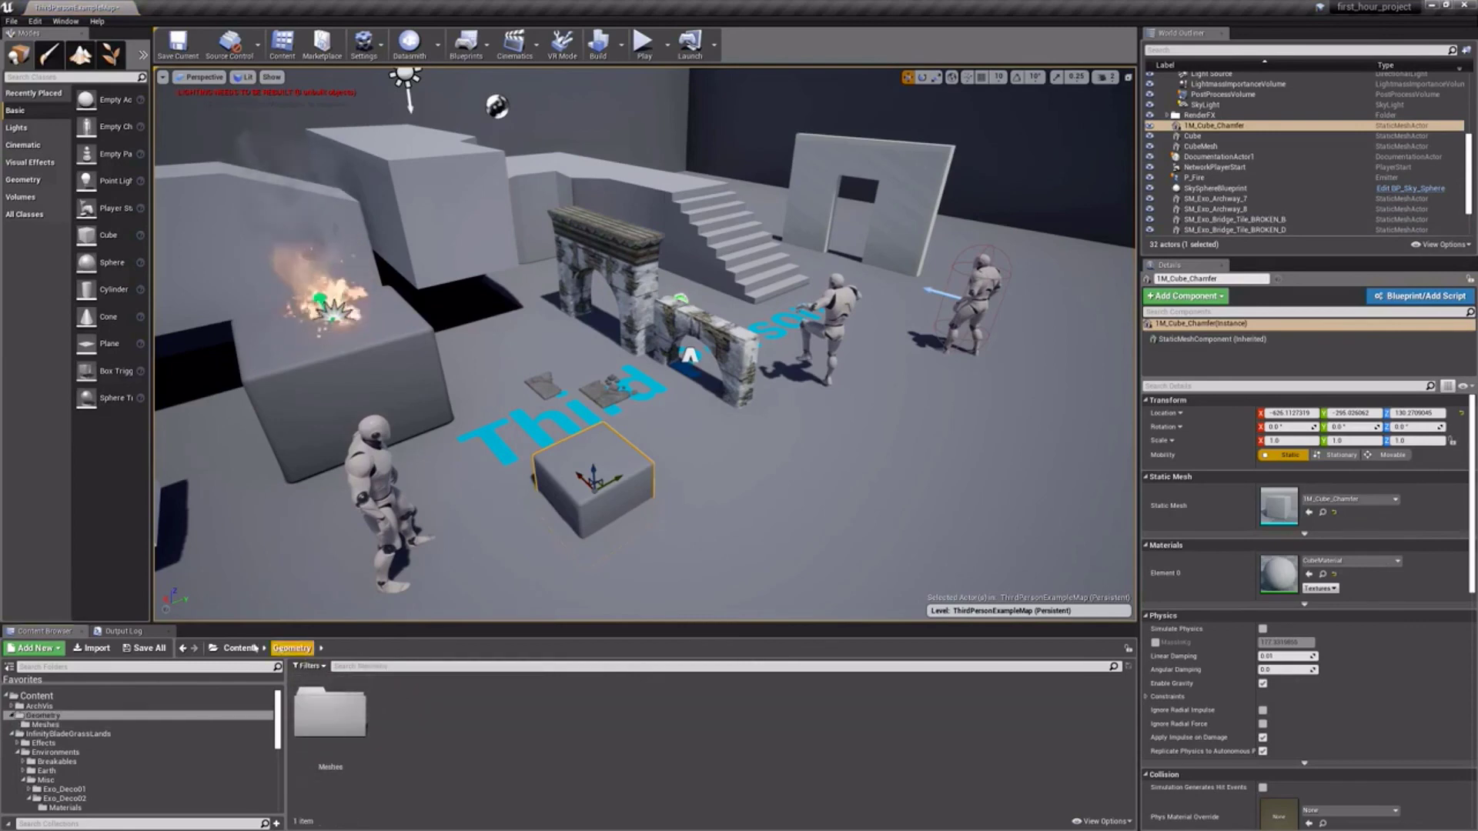
{"action": "left_click", "coordinate": [239, 648]}
{"action": "left_click", "coordinate": [344, 720]}
{"action": "double_click", "coordinate": [344, 720]}
{"action": "double_click", "coordinate": [498, 712]}
{"action": "left_click_drag", "start_coordinate": [706, 712], "coordinate": [943, 474]}
{"action": "left_click_drag", "start_coordinate": [799, 712], "coordinate": [782, 505]}
{"action": "left_click_drag", "start_coordinate": [988, 714], "coordinate": [698, 531]}
Step: Go to the InfinityBladeGrassLands/Environments/Earth/StaticMesh folder in the project content
{"action": "left_click", "coordinate": [240, 648]}
{"action": "double_click", "coordinate": [498, 715]}
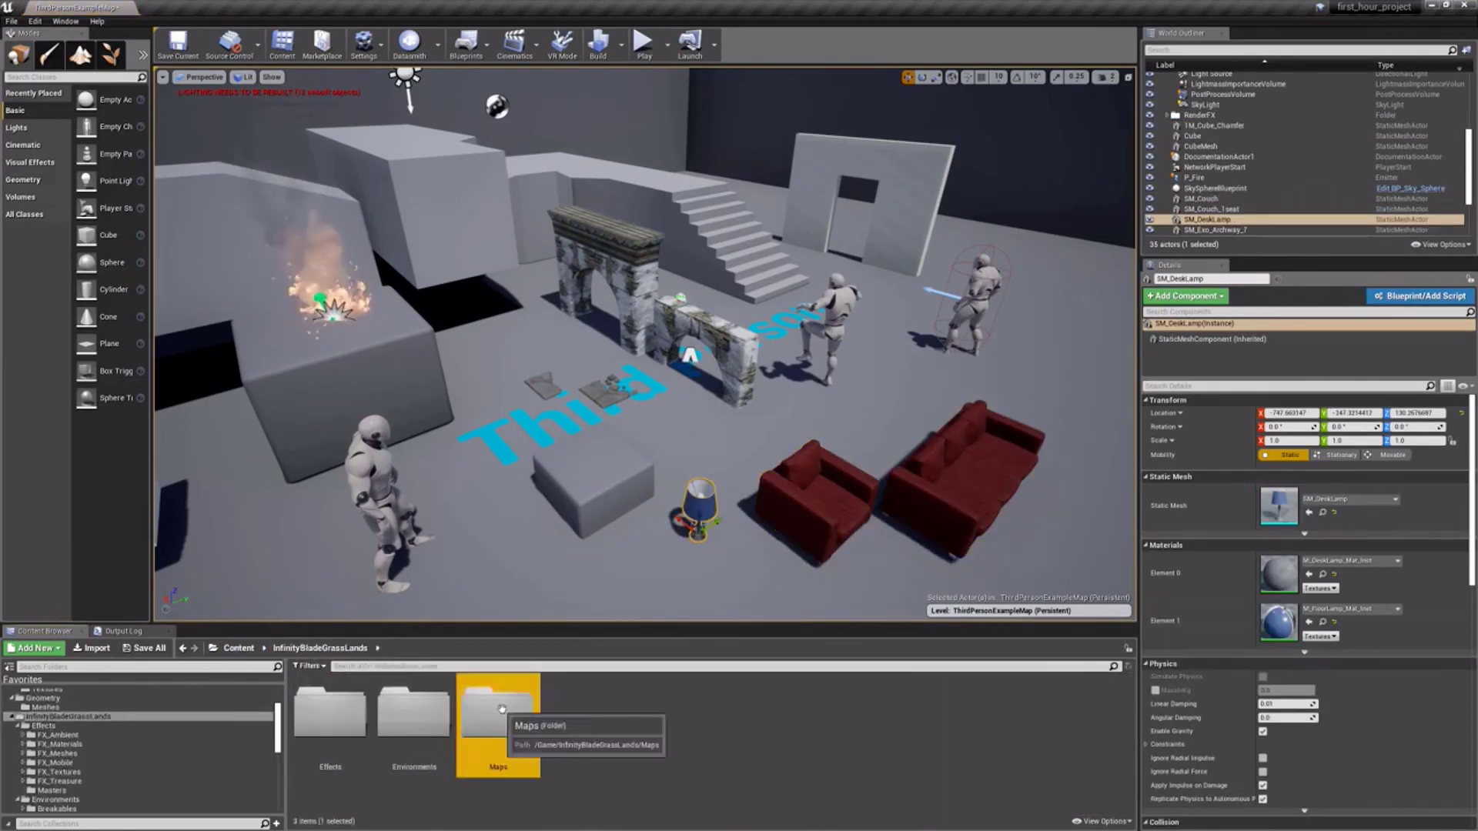
{"action": "double_click", "coordinate": [498, 715]}
{"action": "left_click", "coordinate": [320, 648]}
{"action": "double_click", "coordinate": [414, 733]}
{"action": "double_click", "coordinate": [414, 712]}
{"action": "double_click", "coordinate": [498, 712]}
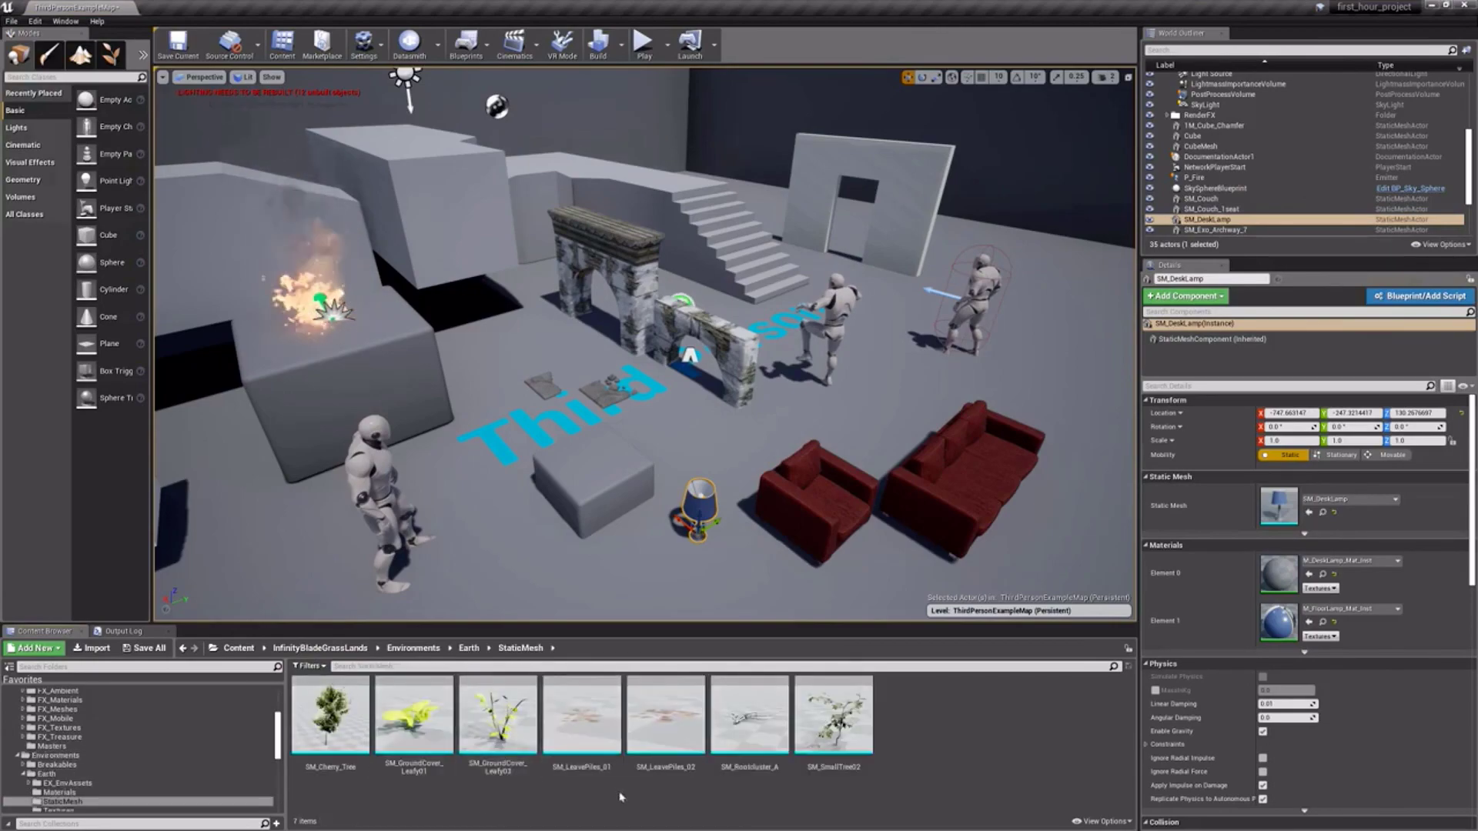
Step: Place SM_GroundCover_Leafy03 on the chamfered cube, SM_SmallTree02 behind the desk lamp, and SM_Cherry_Tree between the cube and the nearest mannequin
{"action": "left_click_drag", "start_coordinate": [499, 716], "coordinate": [577, 461]}
{"action": "left_click_drag", "start_coordinate": [833, 716], "coordinate": [691, 456]}
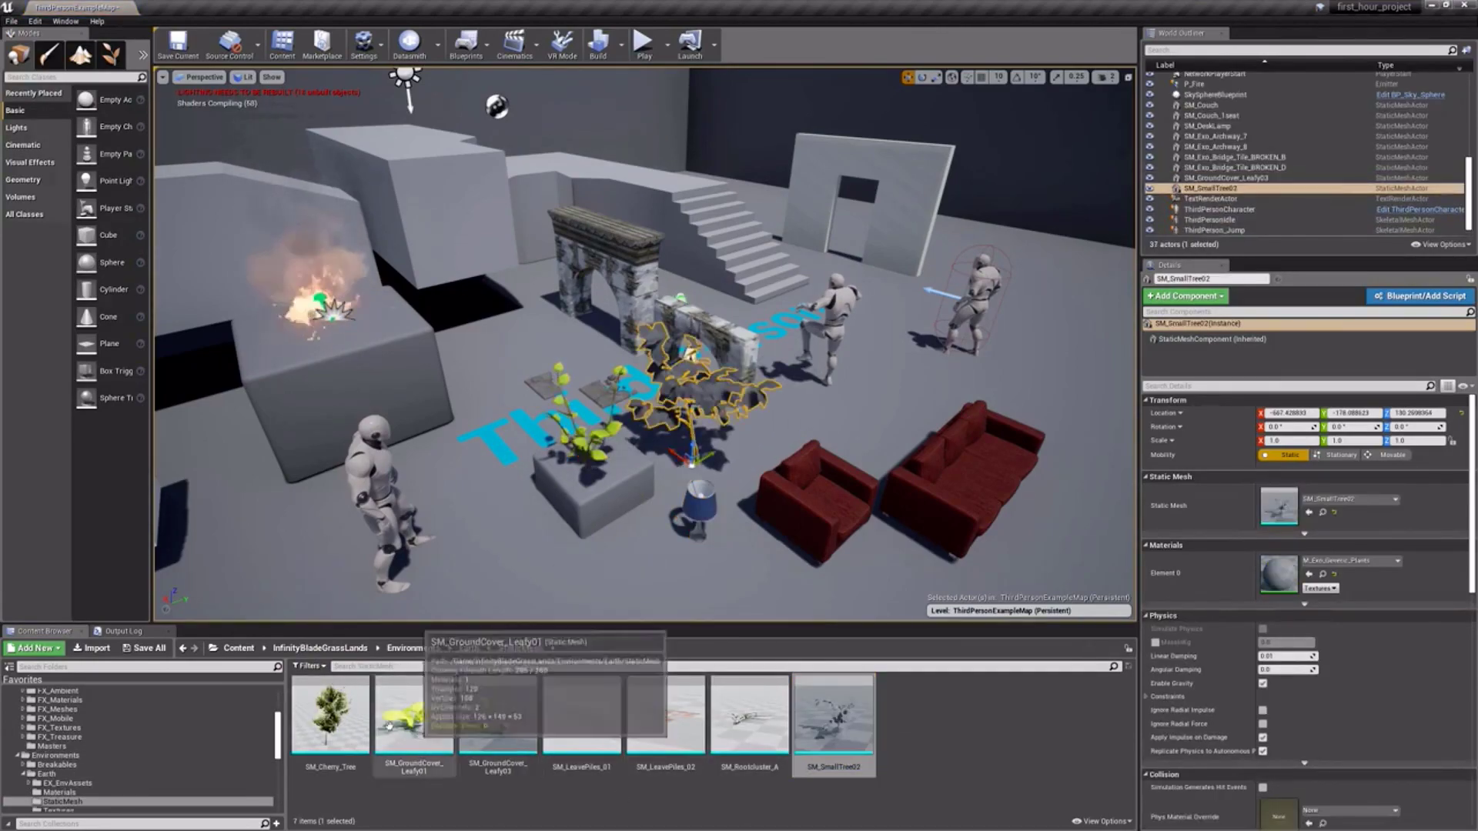
{"action": "left_click_drag", "start_coordinate": [331, 716], "coordinate": [518, 531]}
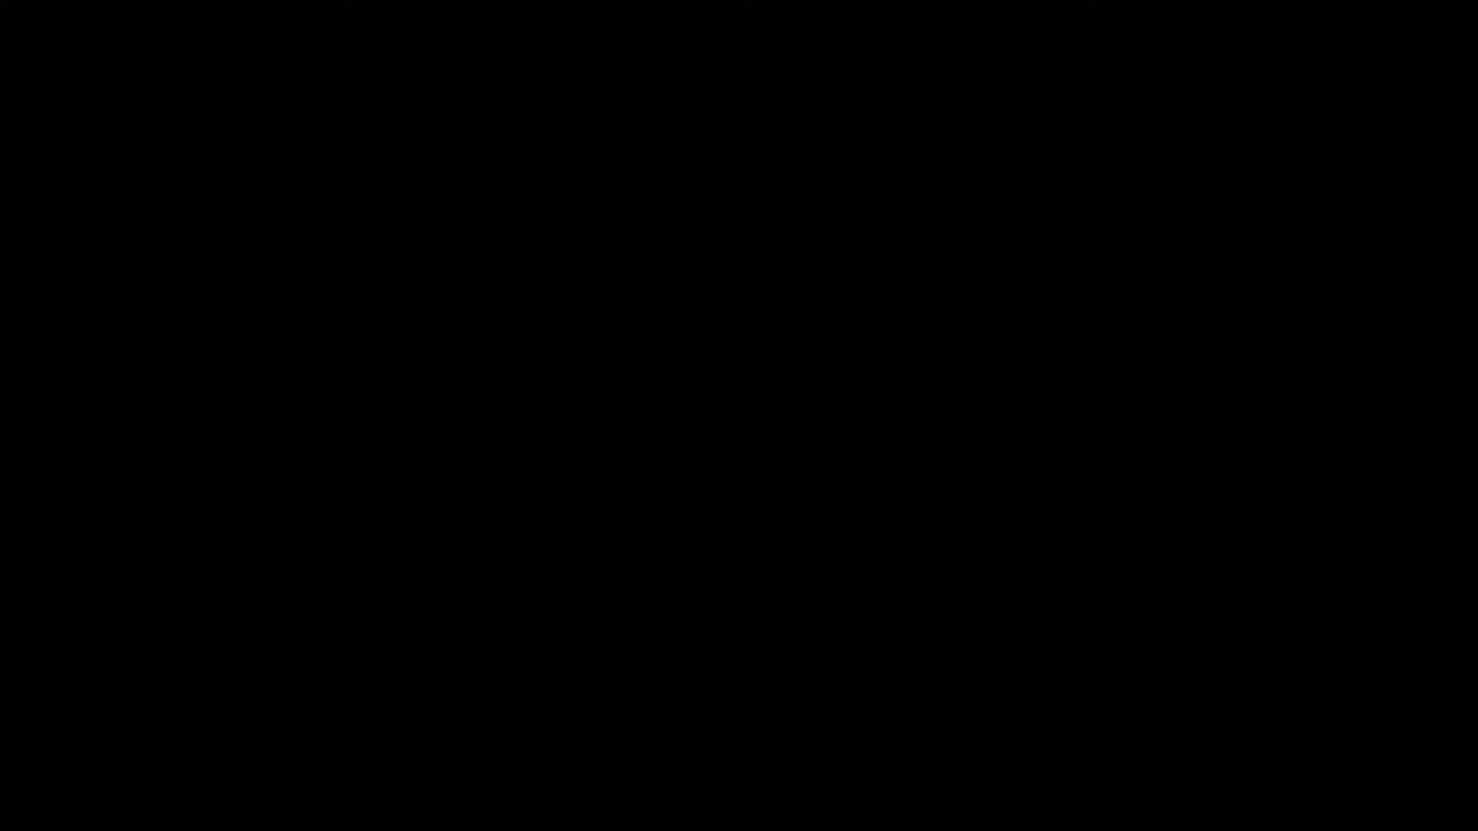